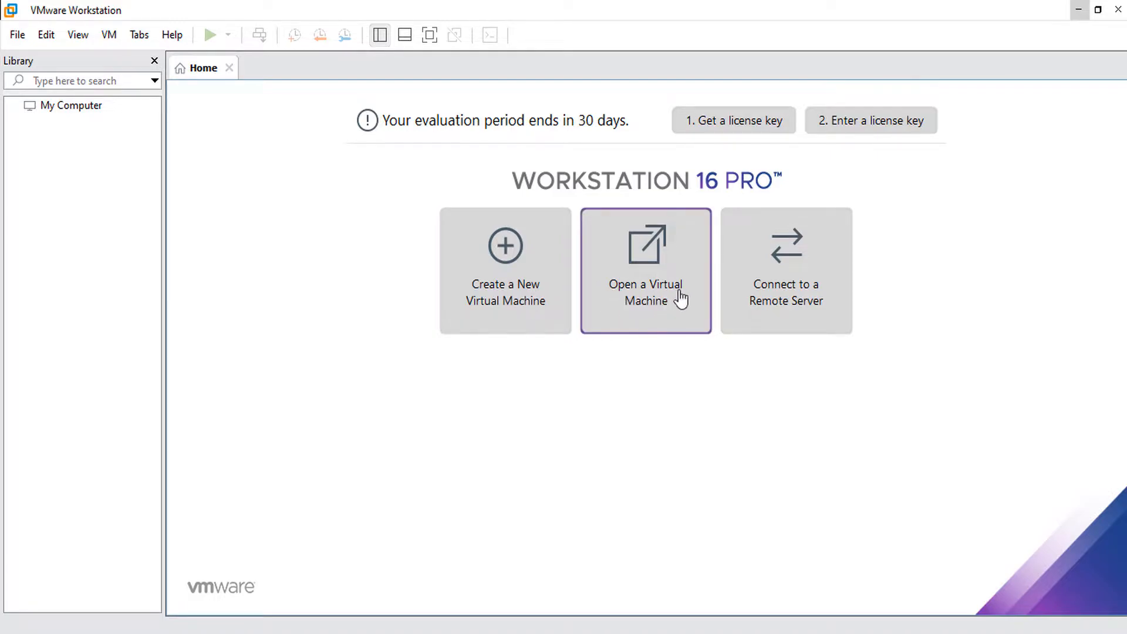
Browse for an existing virtual machine and cancel, then start connecting to a remote server and cancel.
left_click(652, 288)
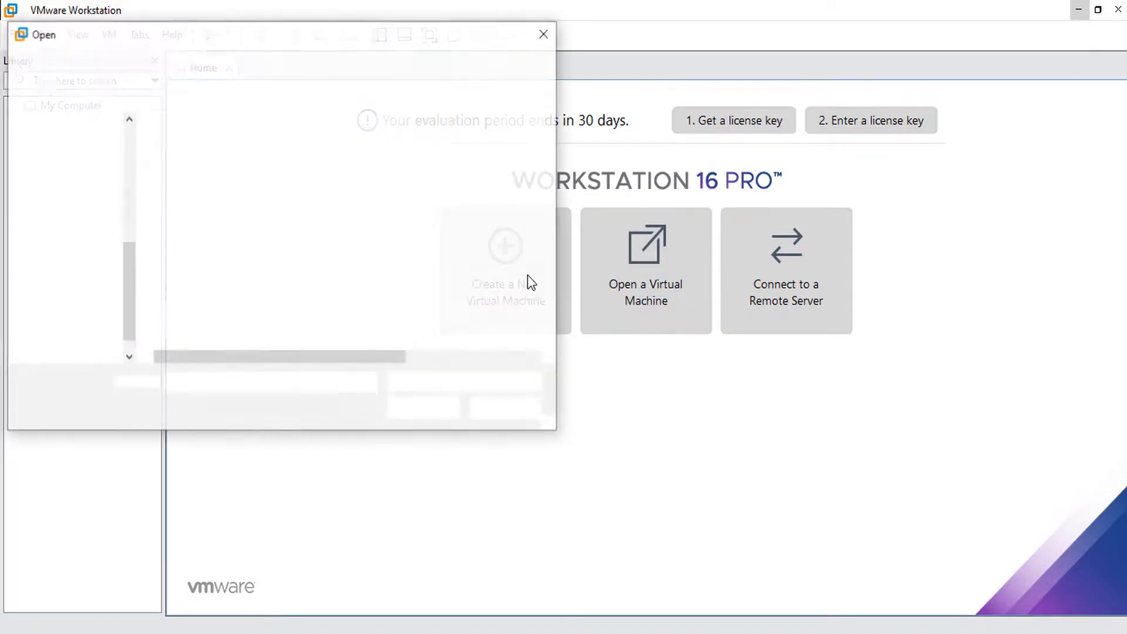
left_click(545, 33)
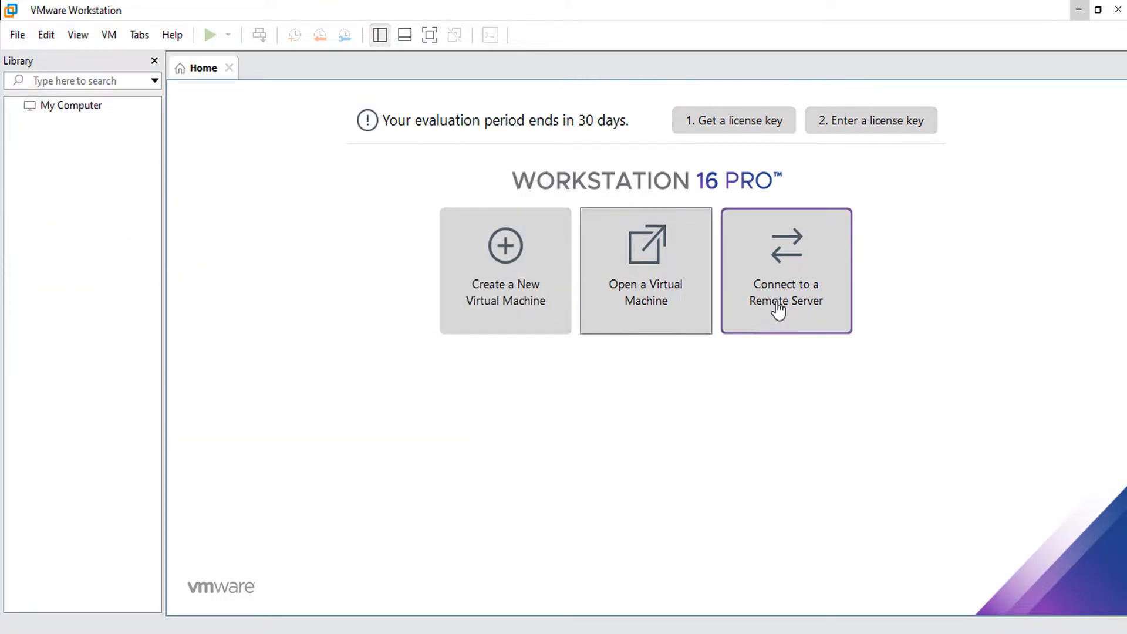
left_click(792, 265)
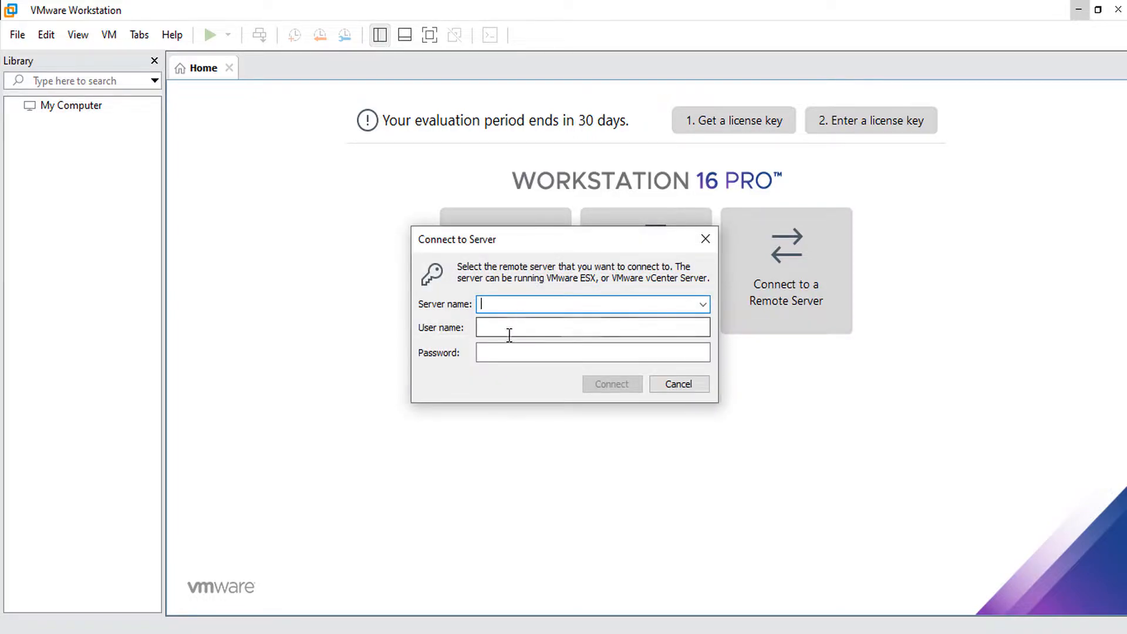
left_click(683, 386)
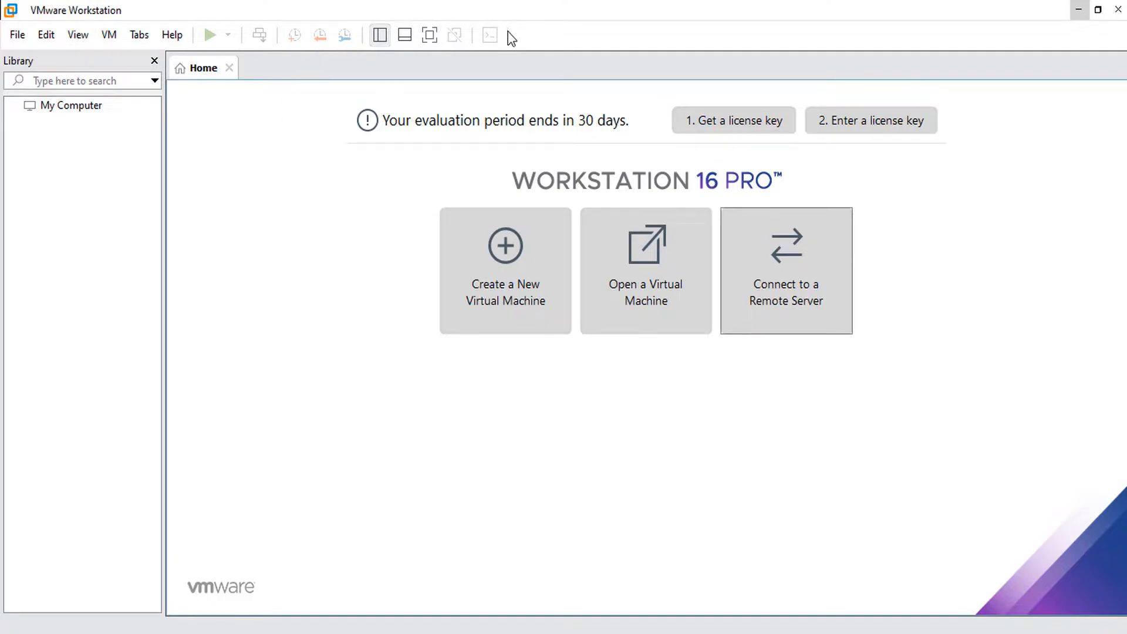
Open and close a second Workstation window, cancel a virtual-machine scan, and reopen the File menu.
left_click(18, 35)
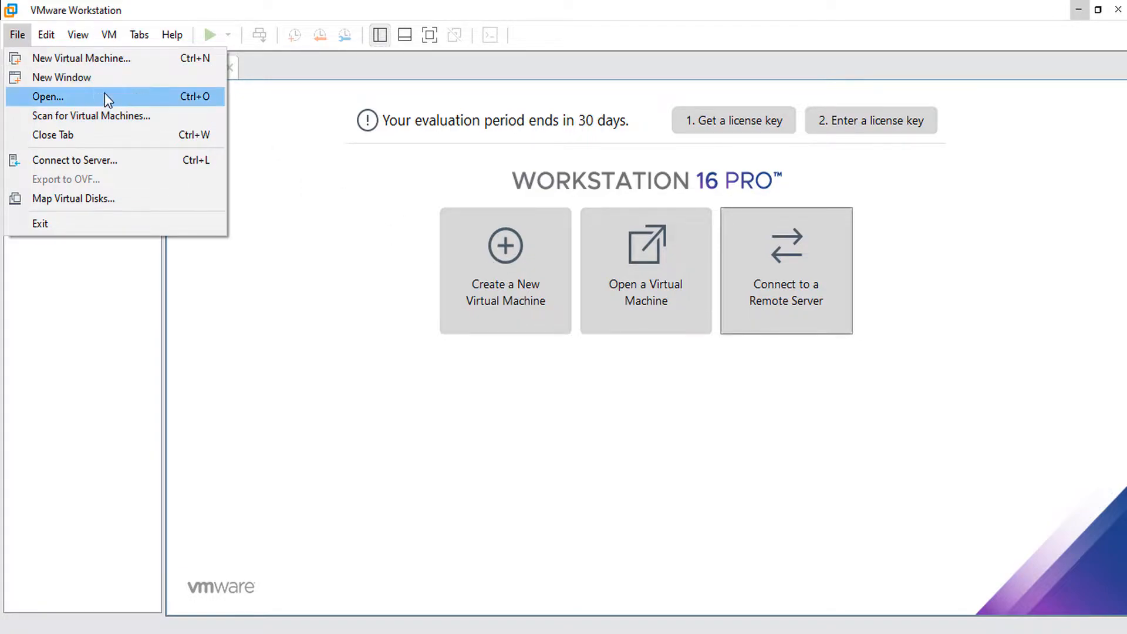
left_click(70, 80)
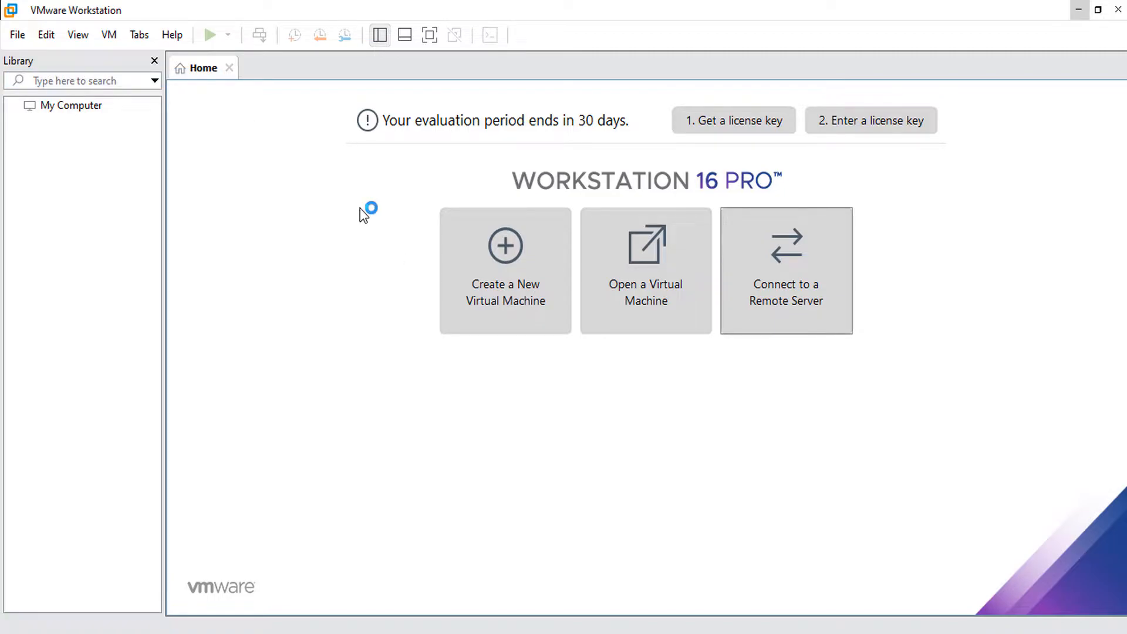
left_click(1108, 7)
left_click(17, 34)
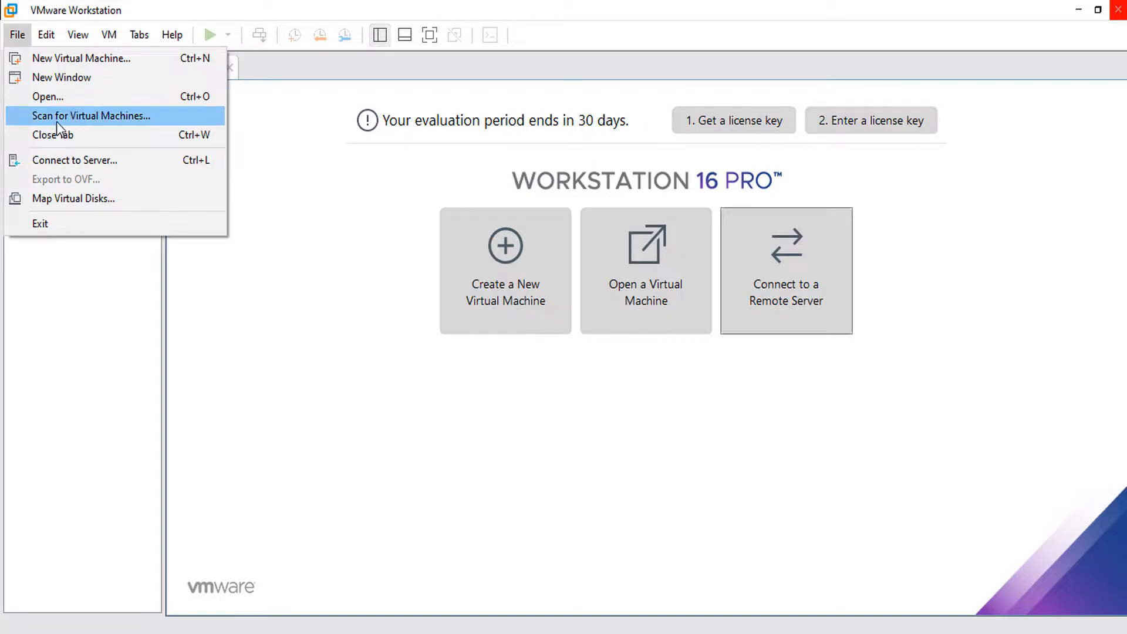
left_click(134, 117)
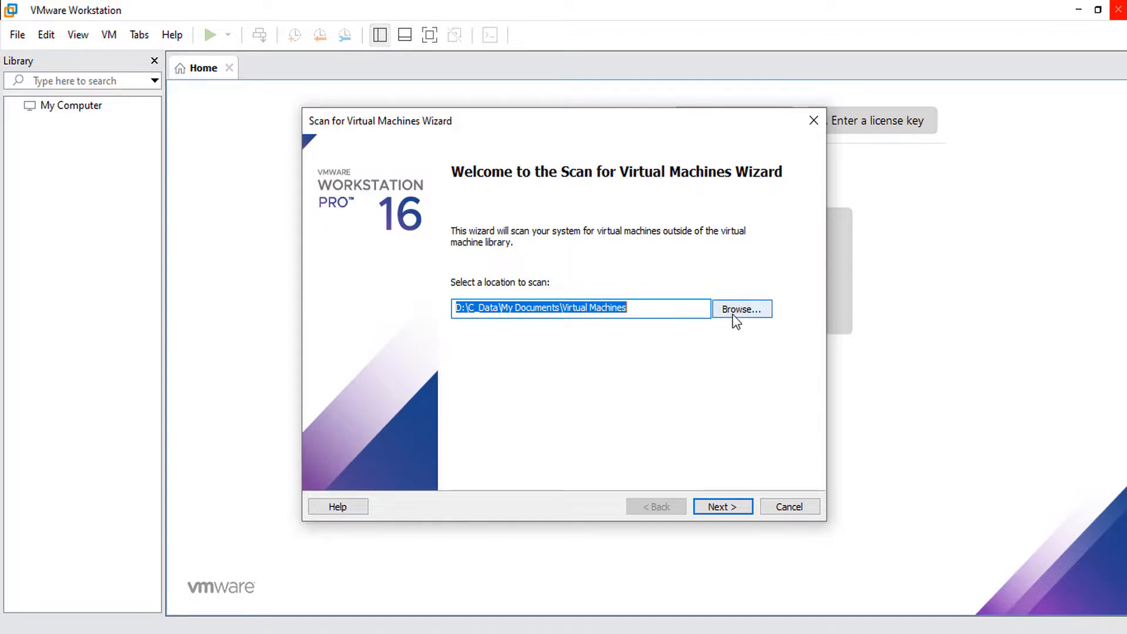
left_click(787, 507)
left_click(18, 34)
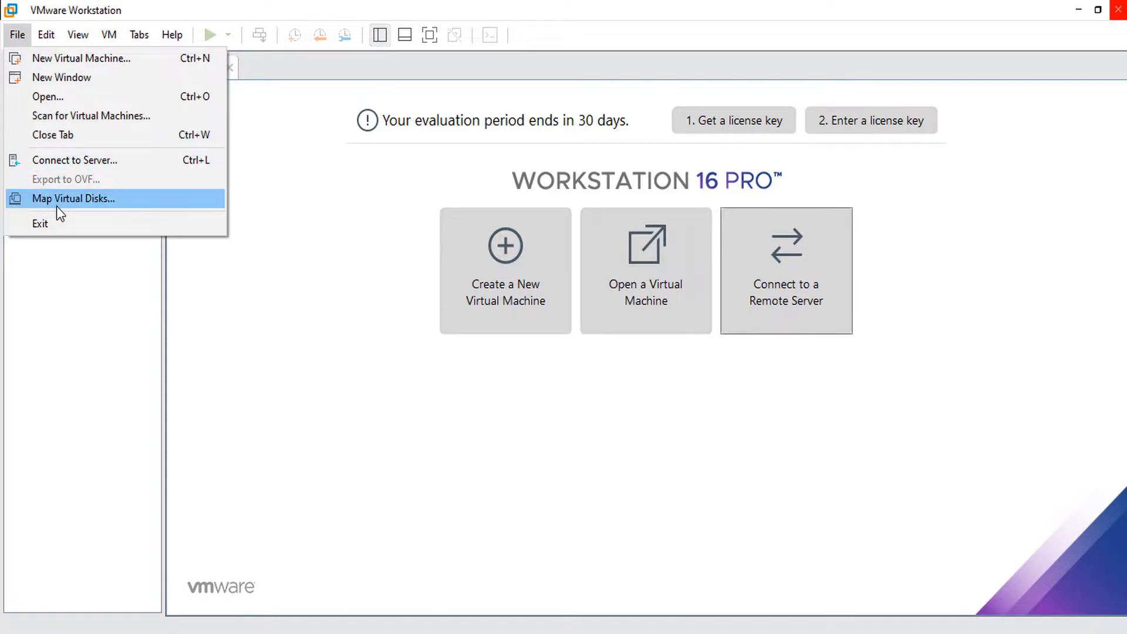
Look through the Edit, VM and Help menus, then close them with Esc.
mouse_move(46, 34)
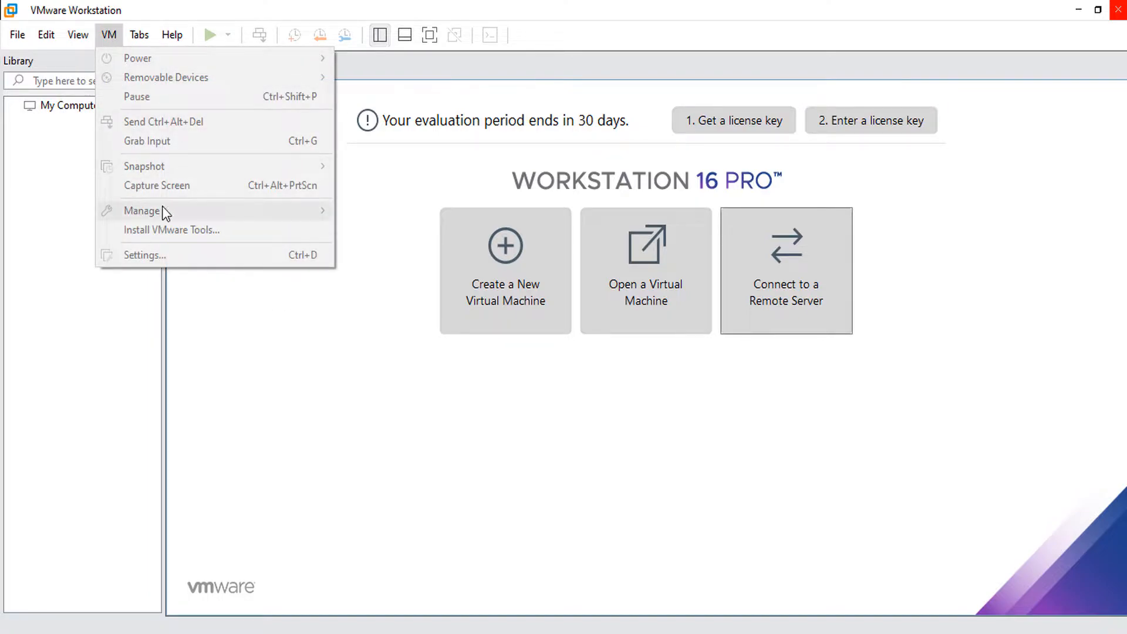
mouse_move(172, 34)
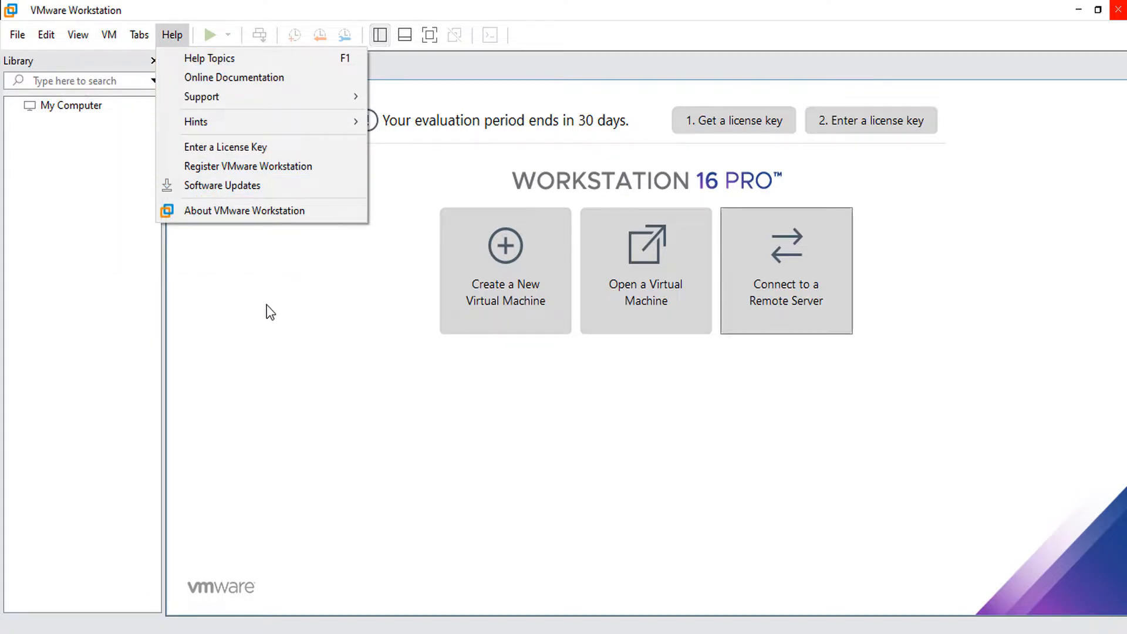
key("Escape")
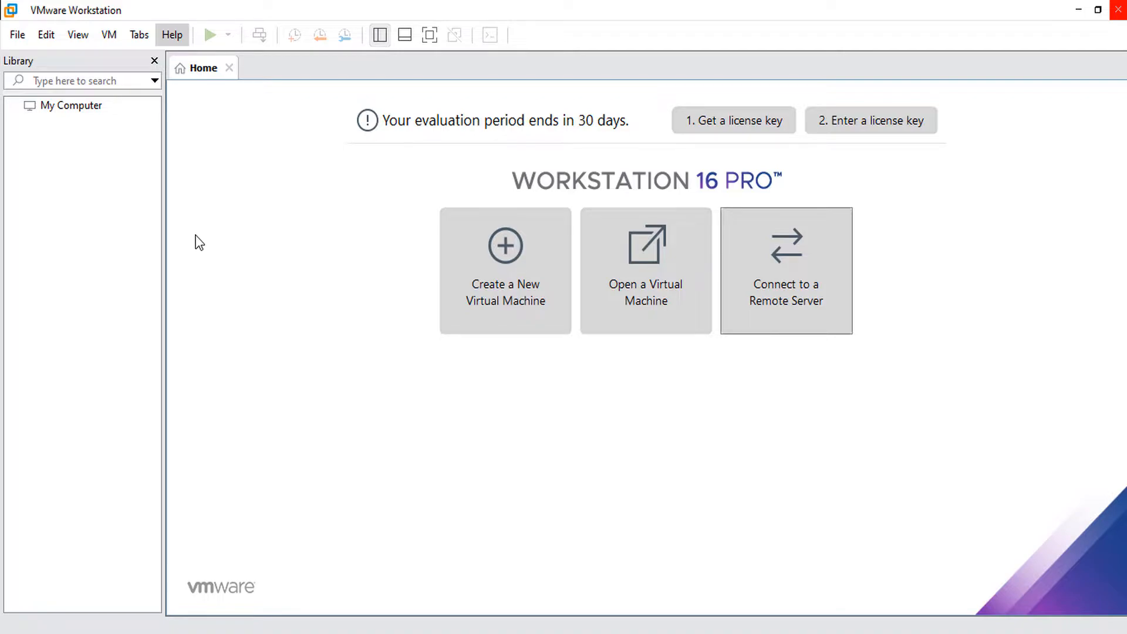
Start the New Virtual Machine Wizard and keep the Typical (recommended) configuration.
left_click(499, 267)
left_click_drag(516, 142, 251, 118)
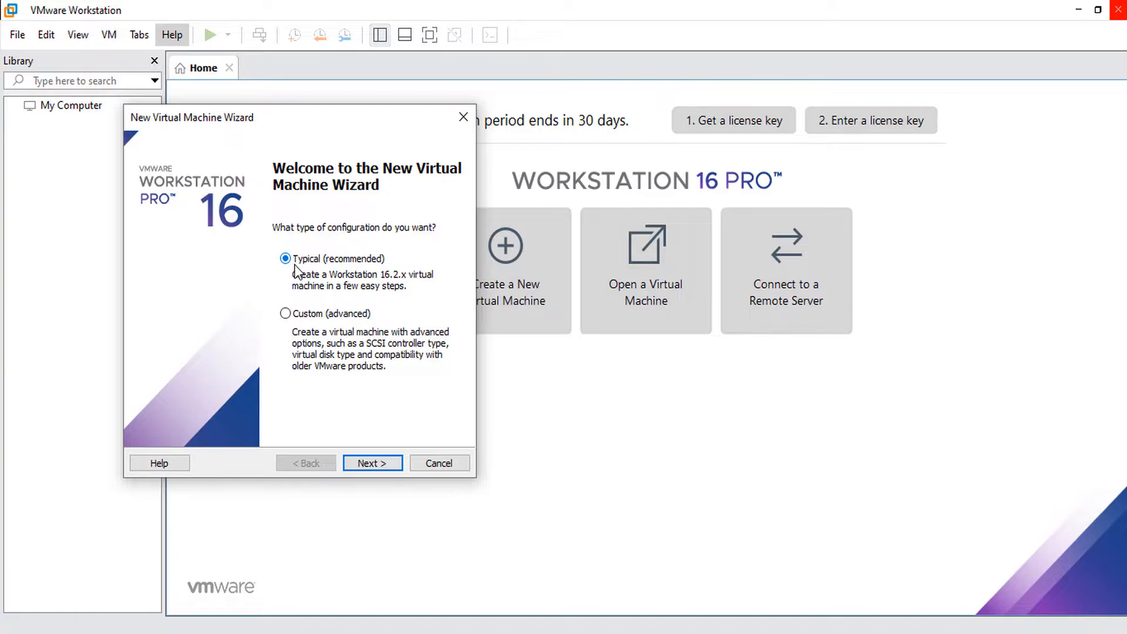
left_click(372, 463)
left_click_drag(269, 123, 332, 157)
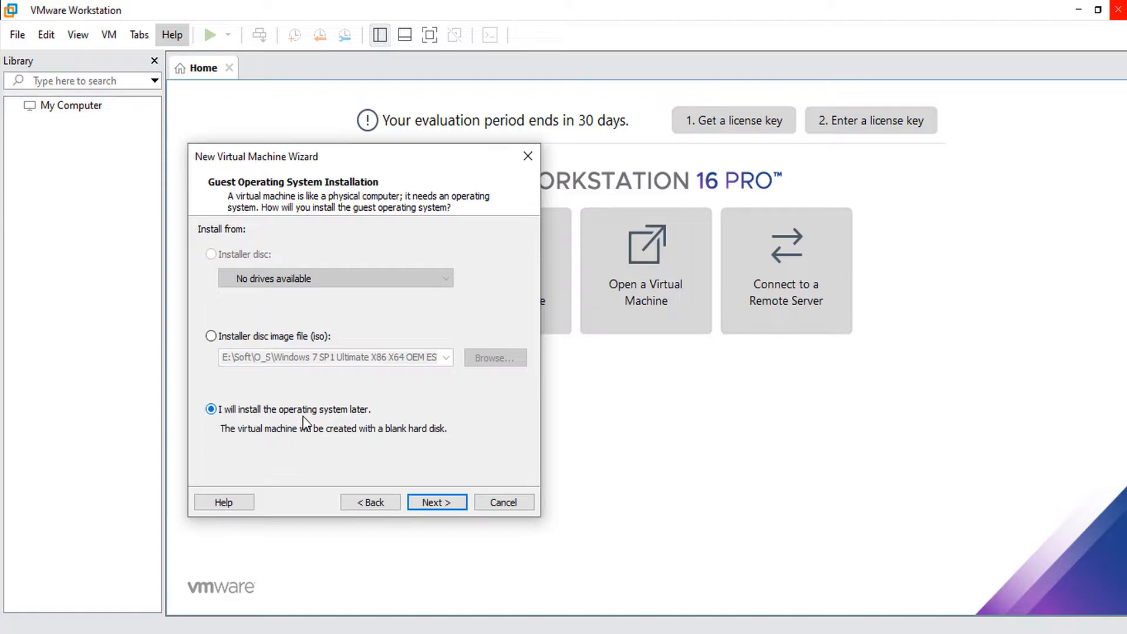
Use the Windows 10_32bit & 64bit_14.06.2020.iso disc image as the installer and continue.
left_click(238, 338)
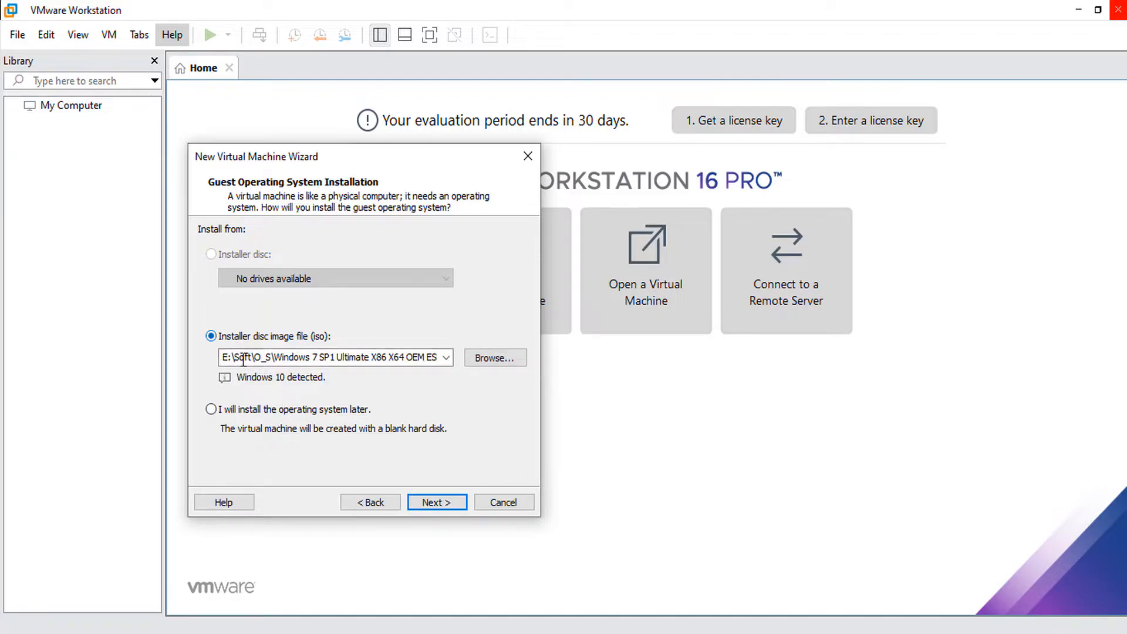
left_click(505, 359)
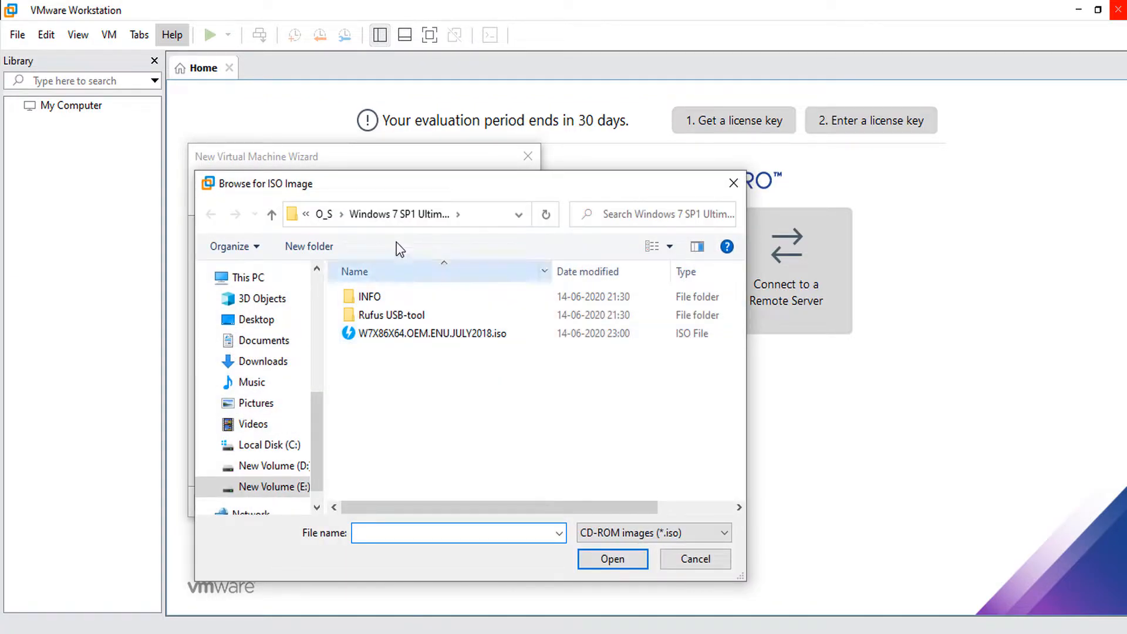
left_click(324, 216)
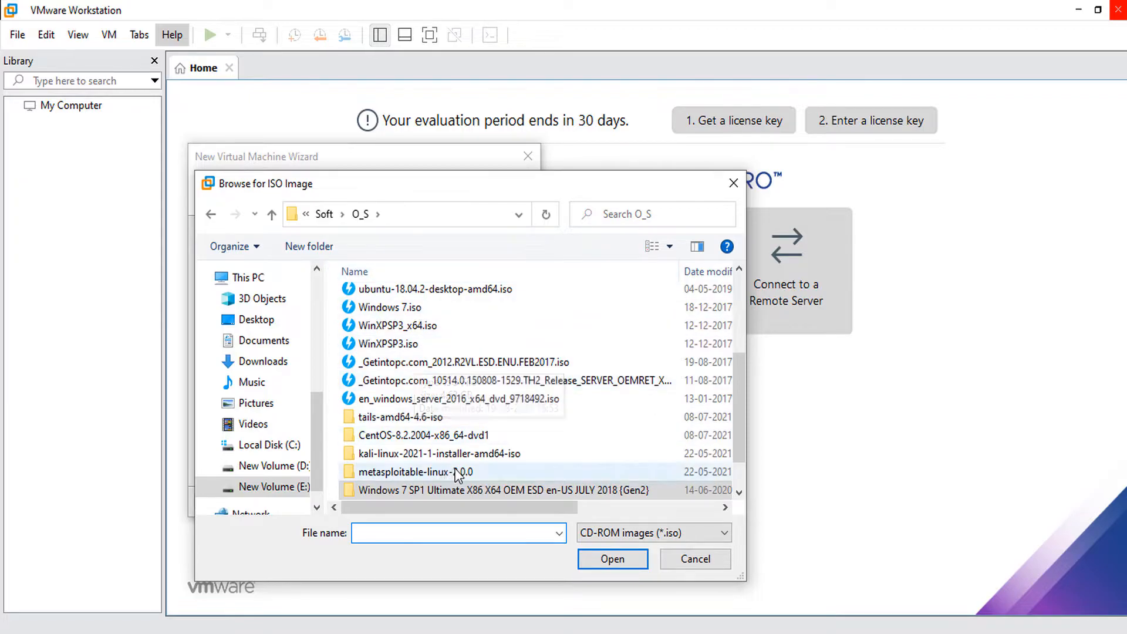
scroll(427, 408, "up", 3)
left_click(426, 405)
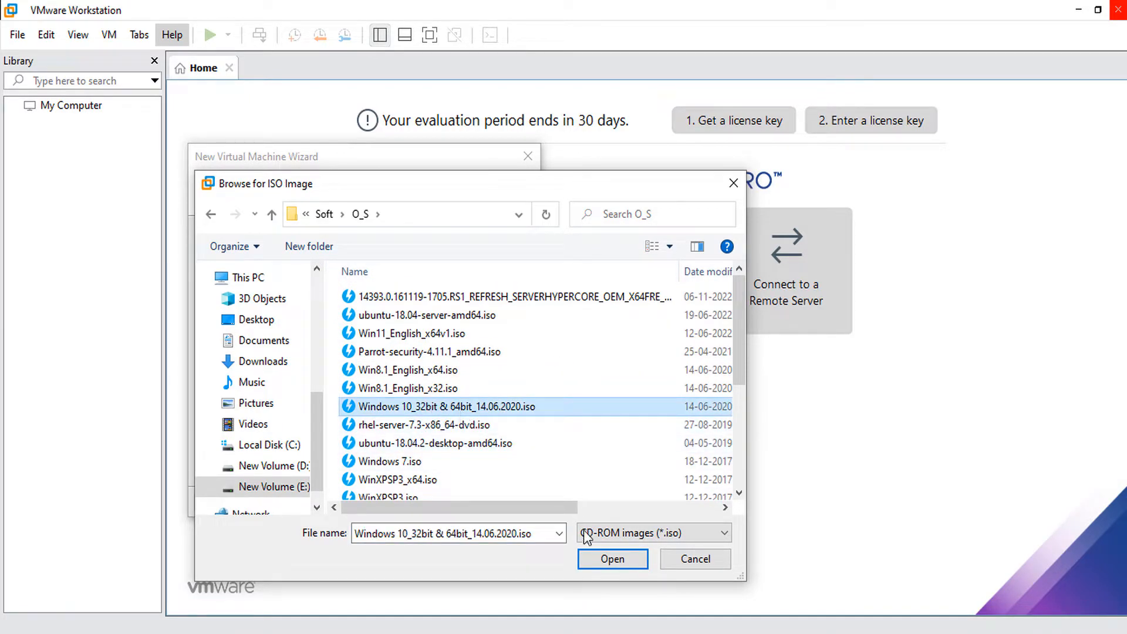
left_click(612, 558)
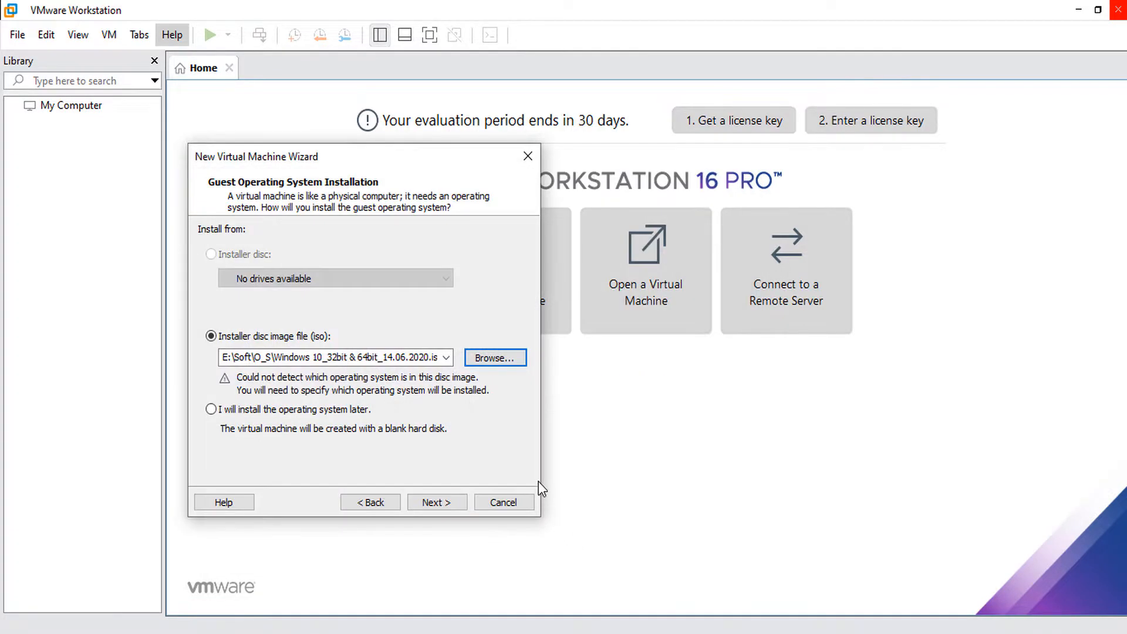
left_click(436, 500)
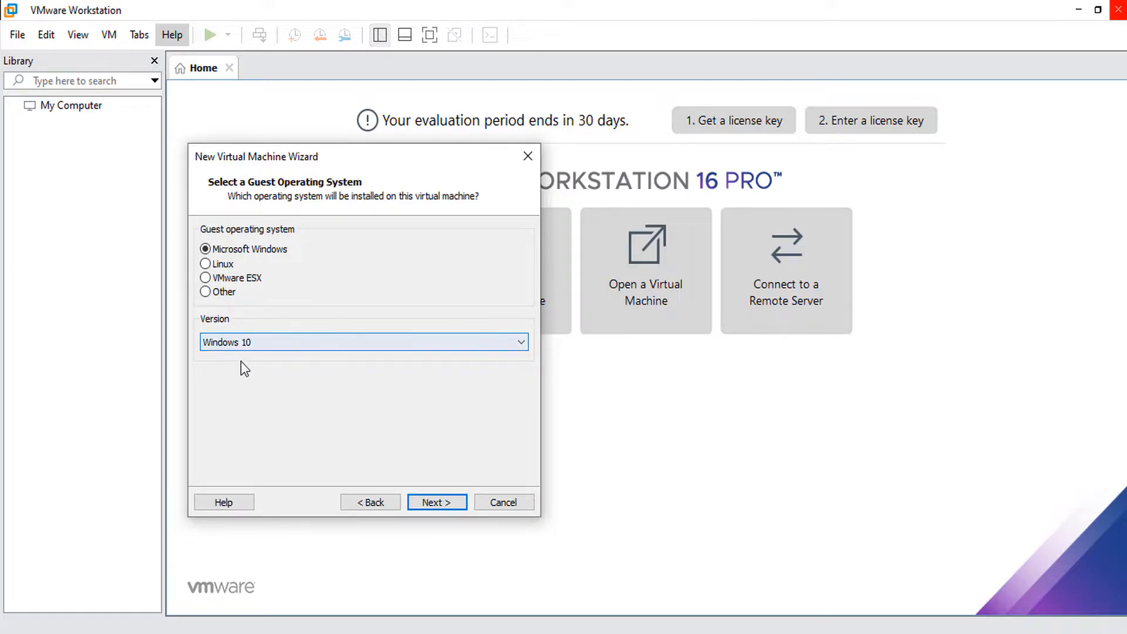
Name the VM Windows 10 and store it in a new D:\VM\Windows 10 folder.
left_click(435, 502)
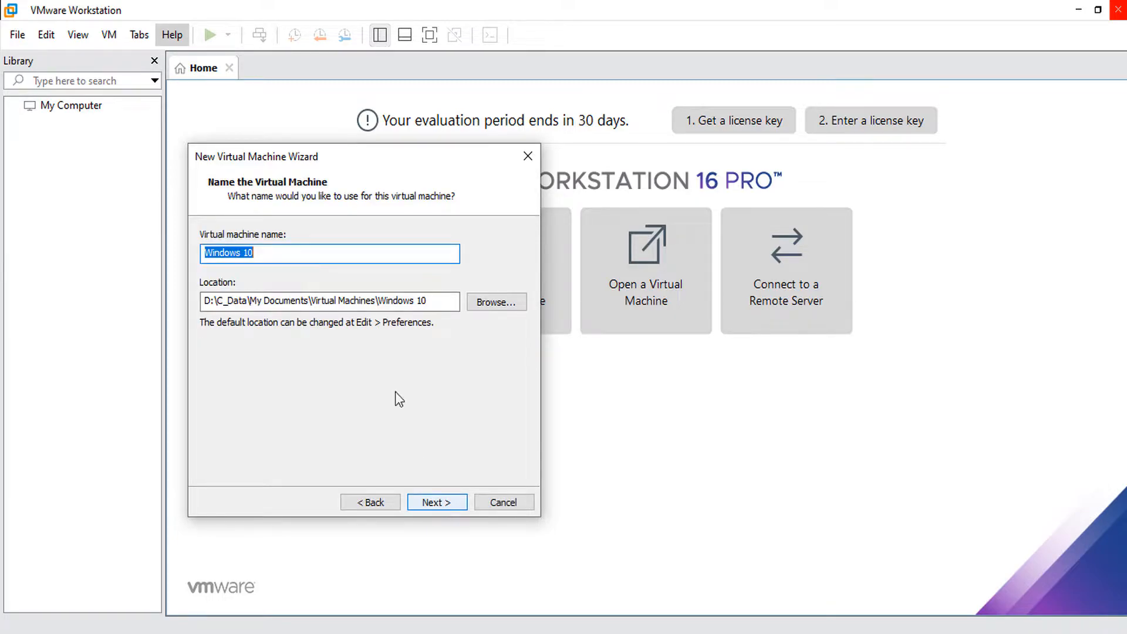
left_click(255, 256)
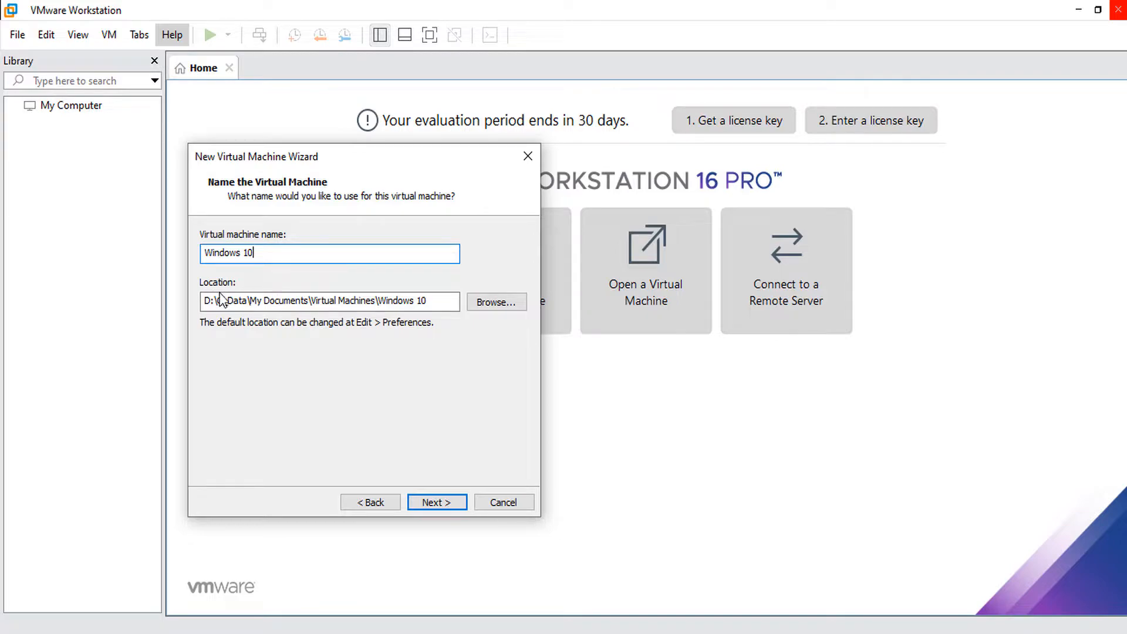
left_click(476, 303)
scroll(529, 294, "down", 3)
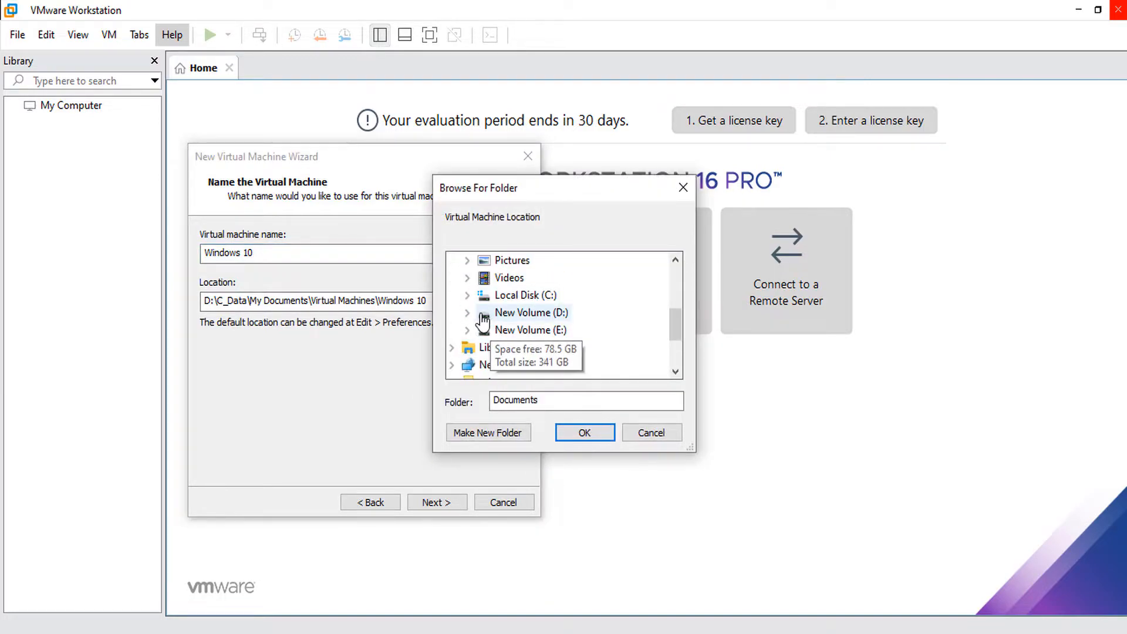
left_click(467, 312)
double_click(513, 365)
scroll(572, 352, "down", 1)
scroll(570, 351, "up", 1)
left_click(488, 435)
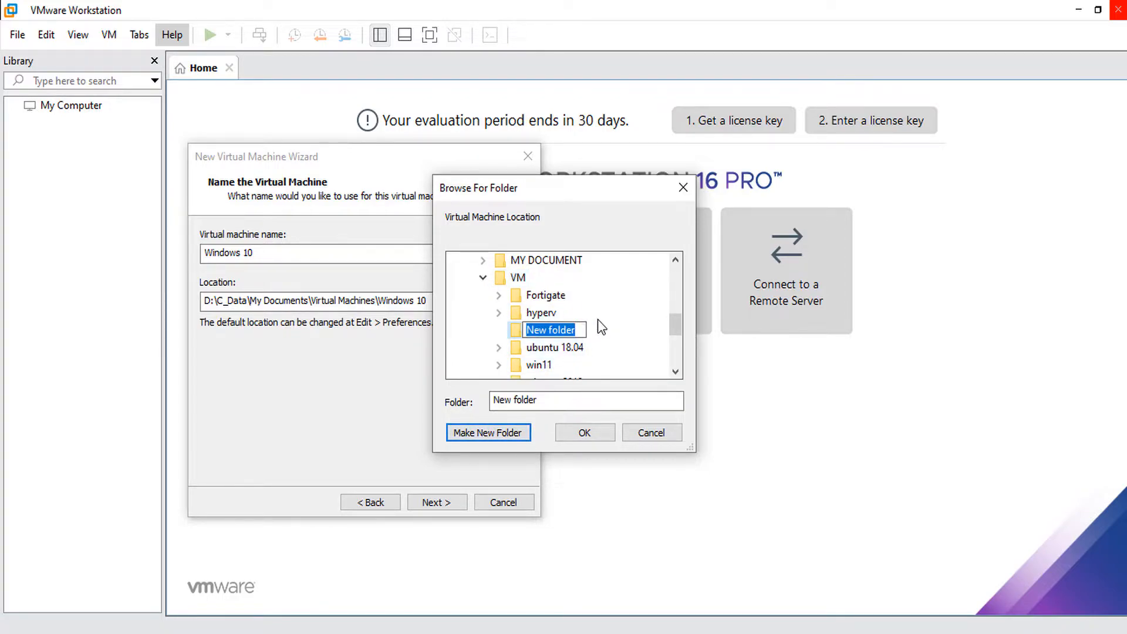
type("Wind")
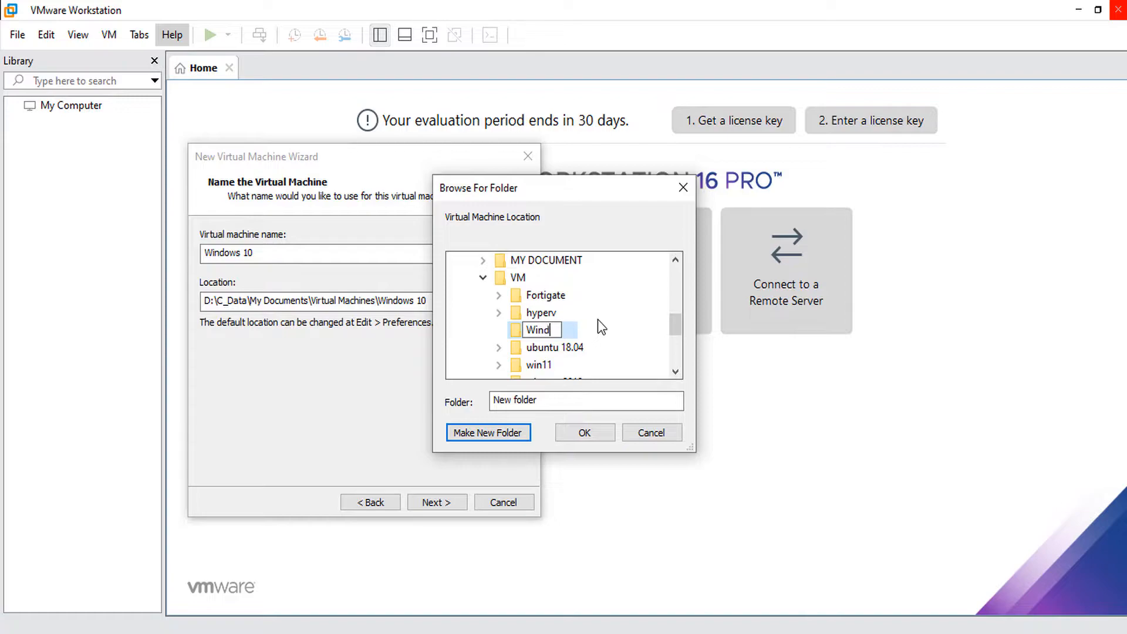
type("ows 10")
left_click(601, 333)
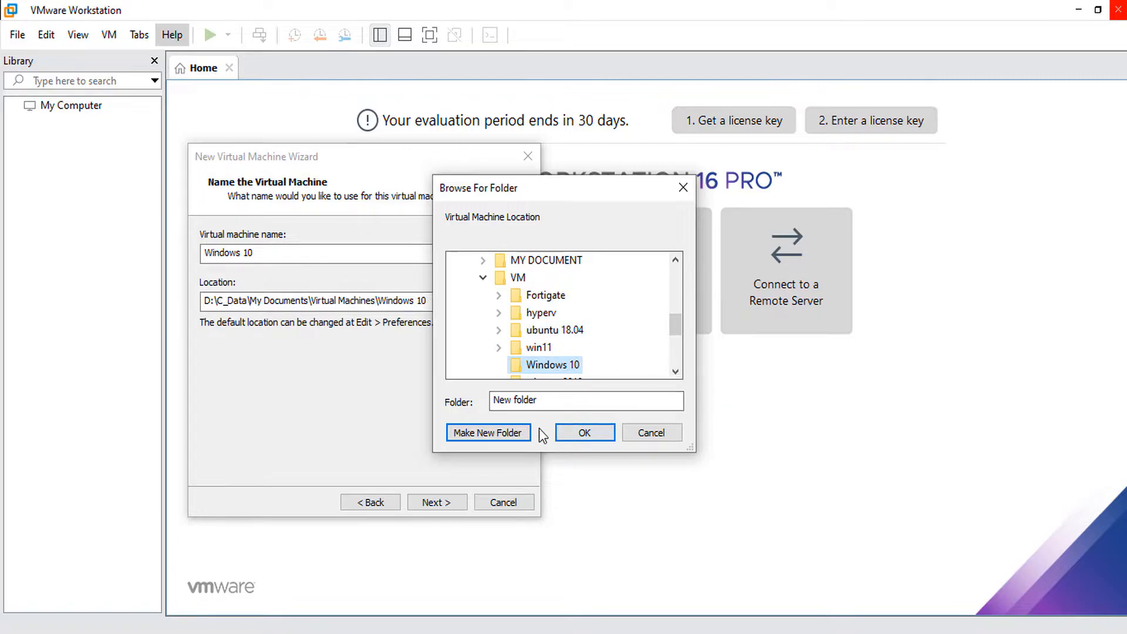
left_click(585, 433)
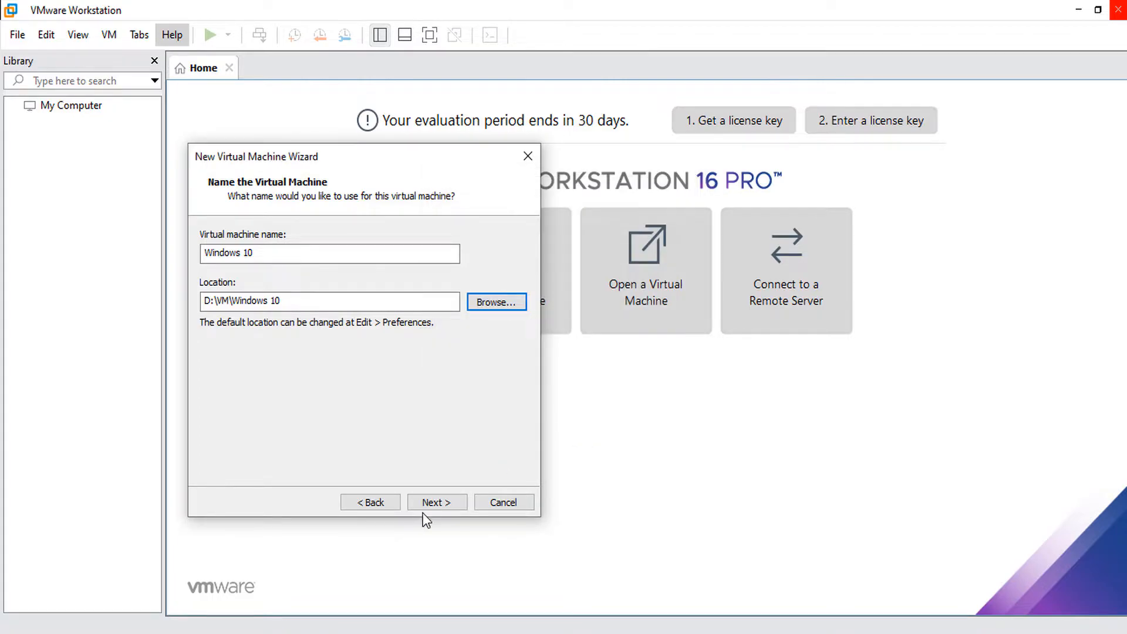
Set a 30 GB maximum disk size stored as a single file, then continue.
left_click(445, 502)
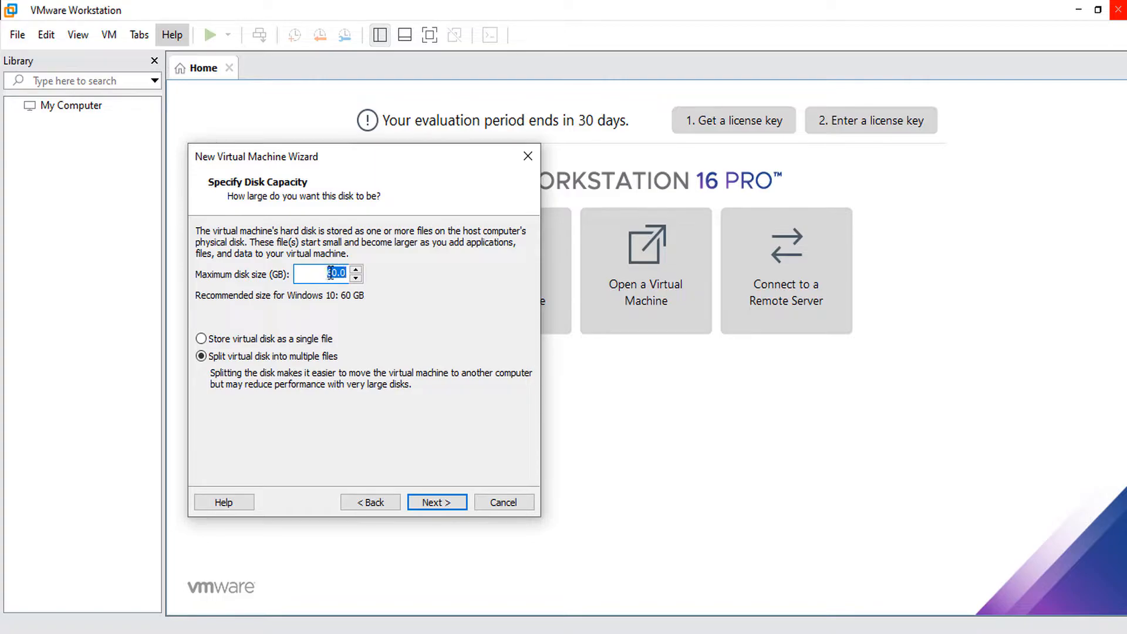
left_click_drag(332, 273, 327, 273)
type("30")
key("BackSpace")
left_click_drag(326, 272, 343, 272)
left_click(255, 340)
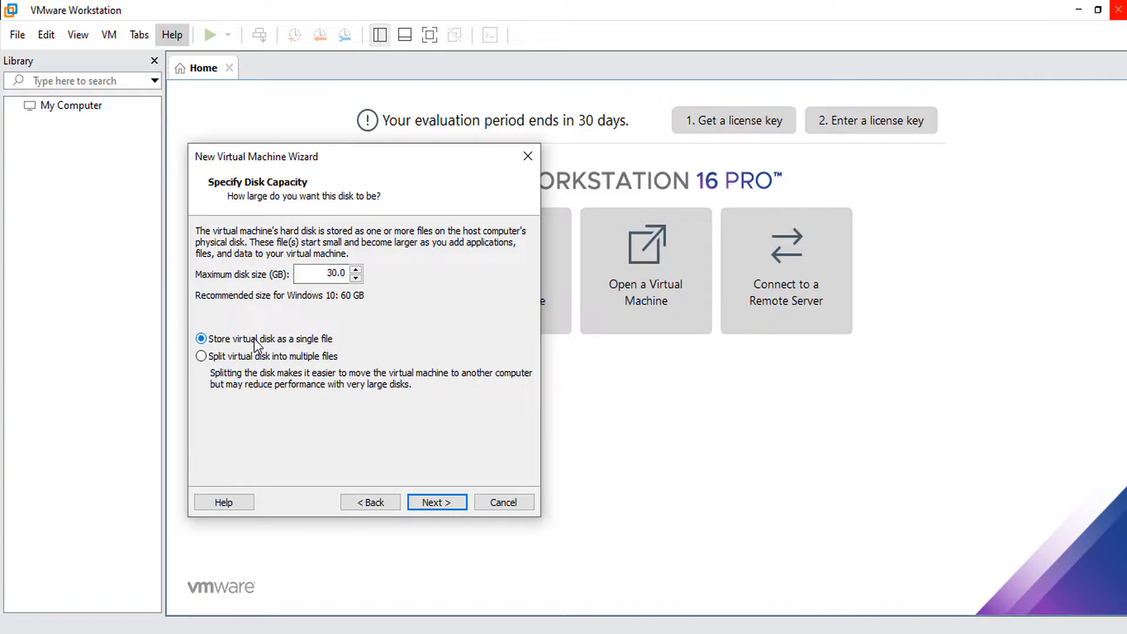
left_click(440, 505)
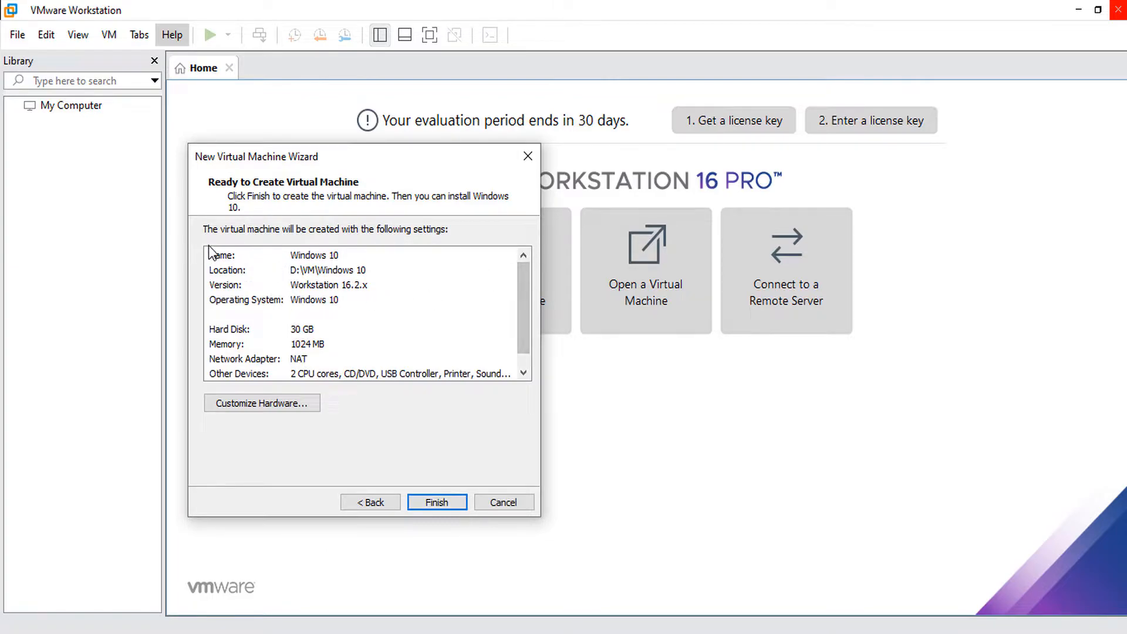
Review the summary and finish creating the Windows 10 virtual machine.
mouse_move(528, 284)
left_mouse_down()
mouse_move(526, 314)
mouse_move(520, 268)
left_mouse_up()
left_click(438, 501)
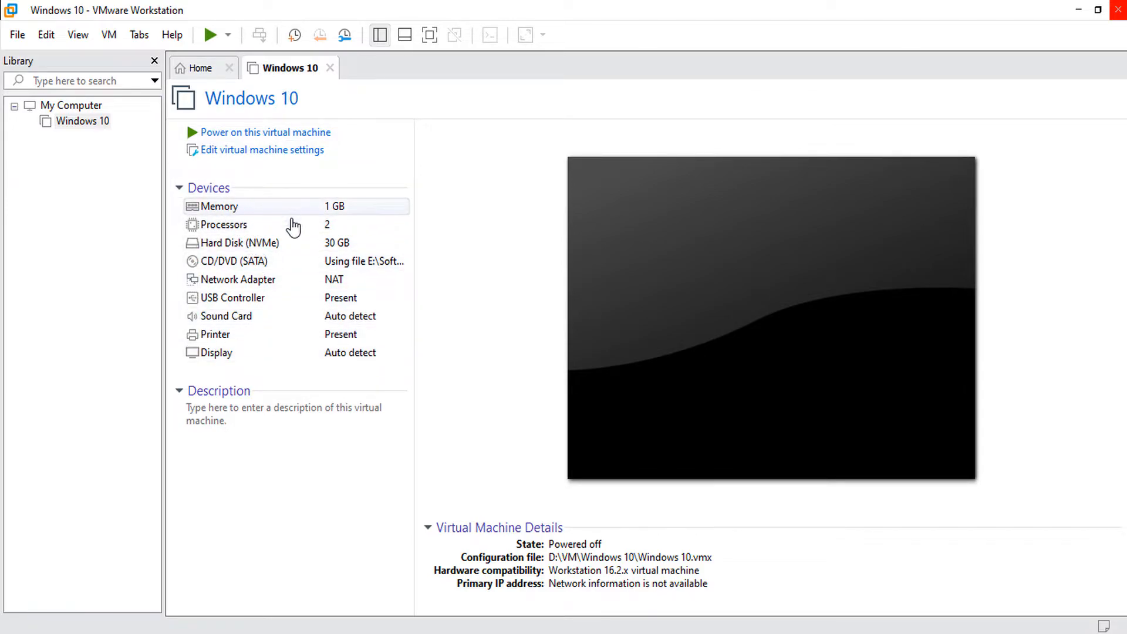
Raise the VM's memory to 4 GB and set 2 cores per processor for 4 total.
left_click(241, 210)
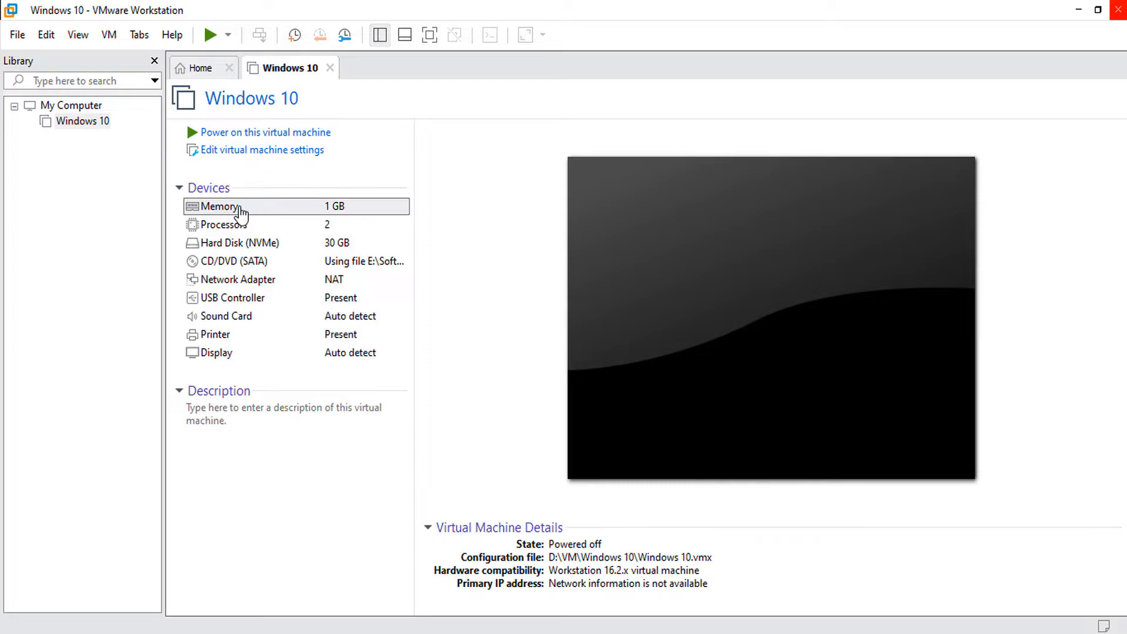
double_click(241, 210)
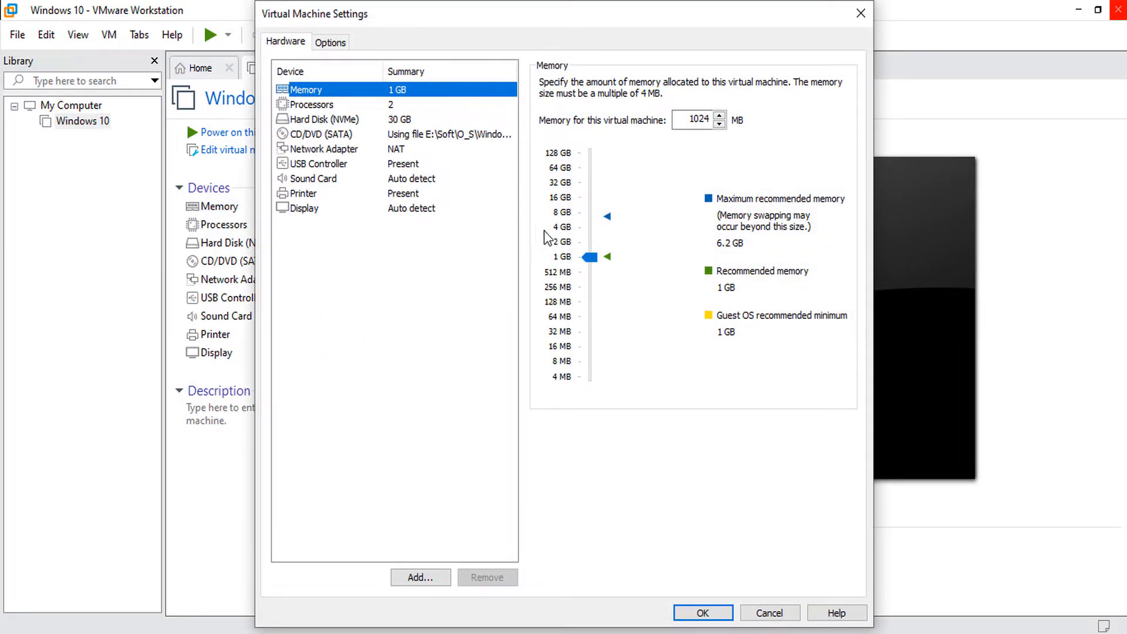
left_click(592, 259)
left_click_drag(593, 259, 590, 227)
left_click(309, 106)
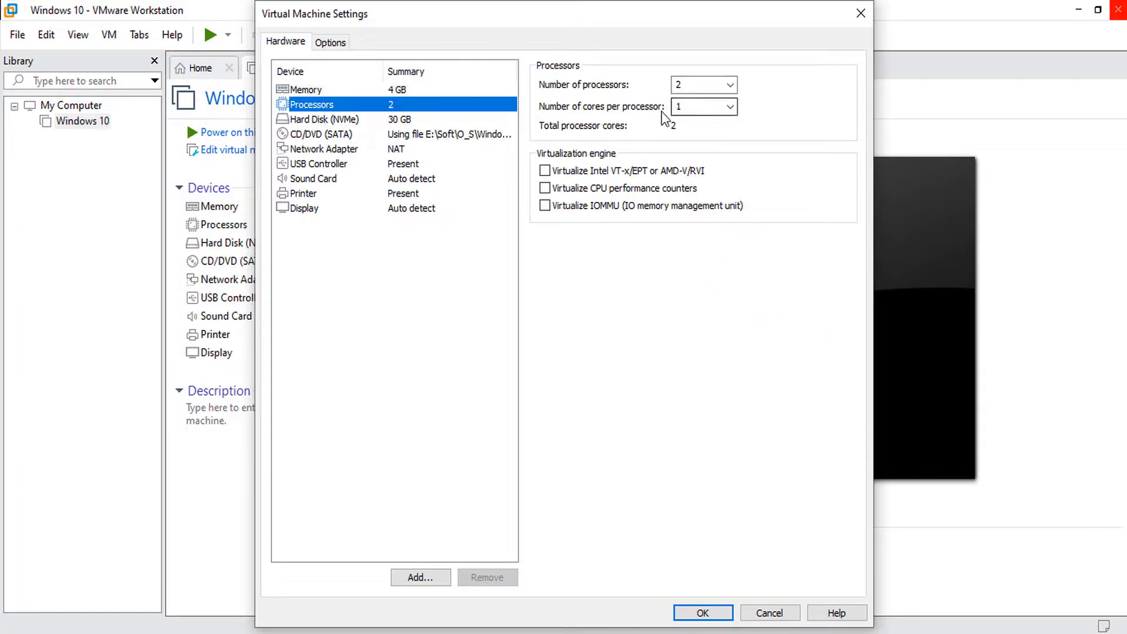
left_click(730, 107)
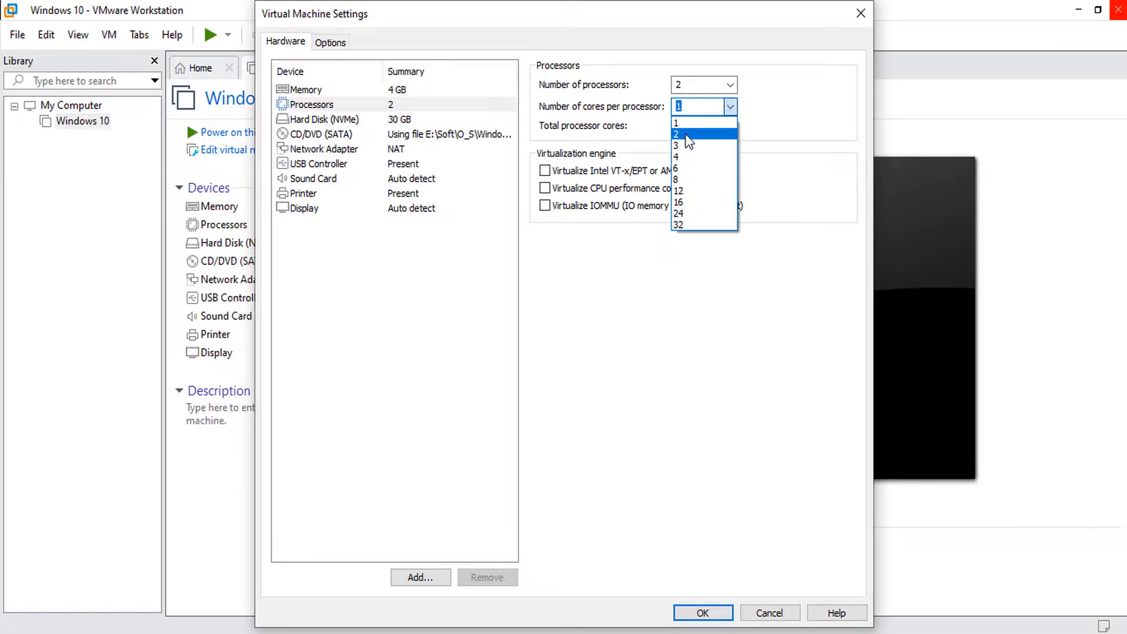
left_click(684, 136)
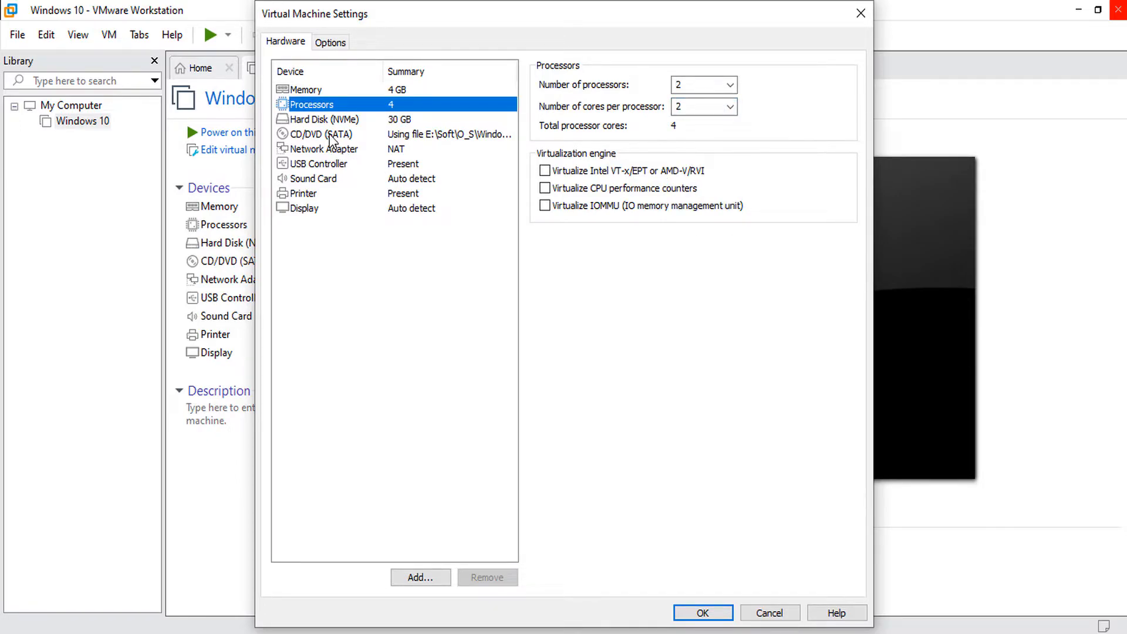
Remove the USB controller, sound card and printer, then apply the settings.
left_click(324, 121)
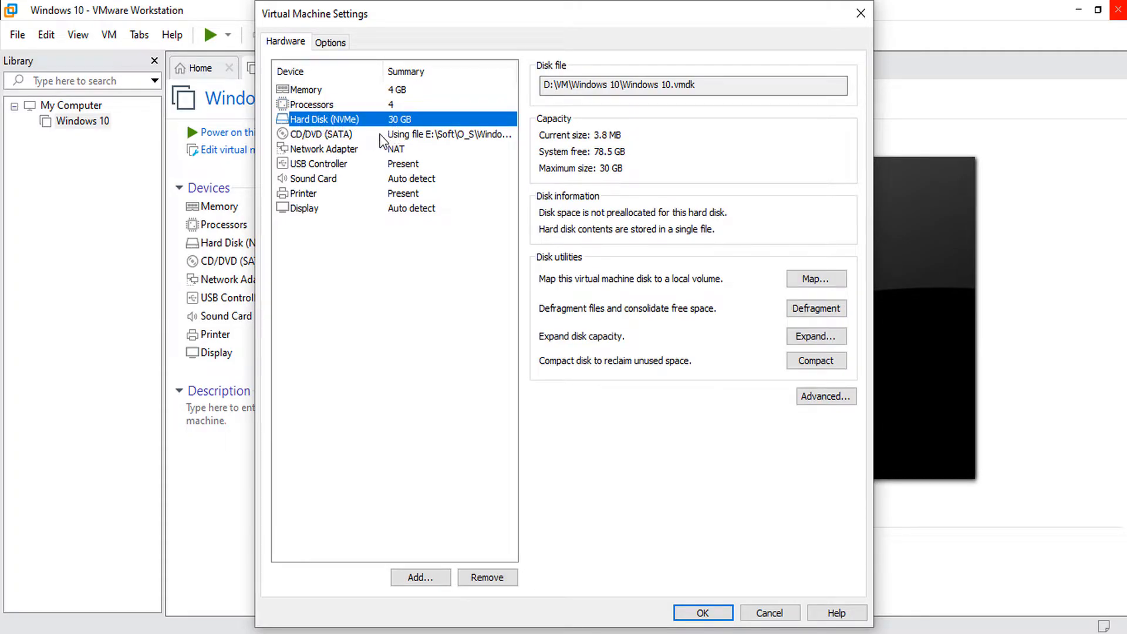
left_click(341, 137)
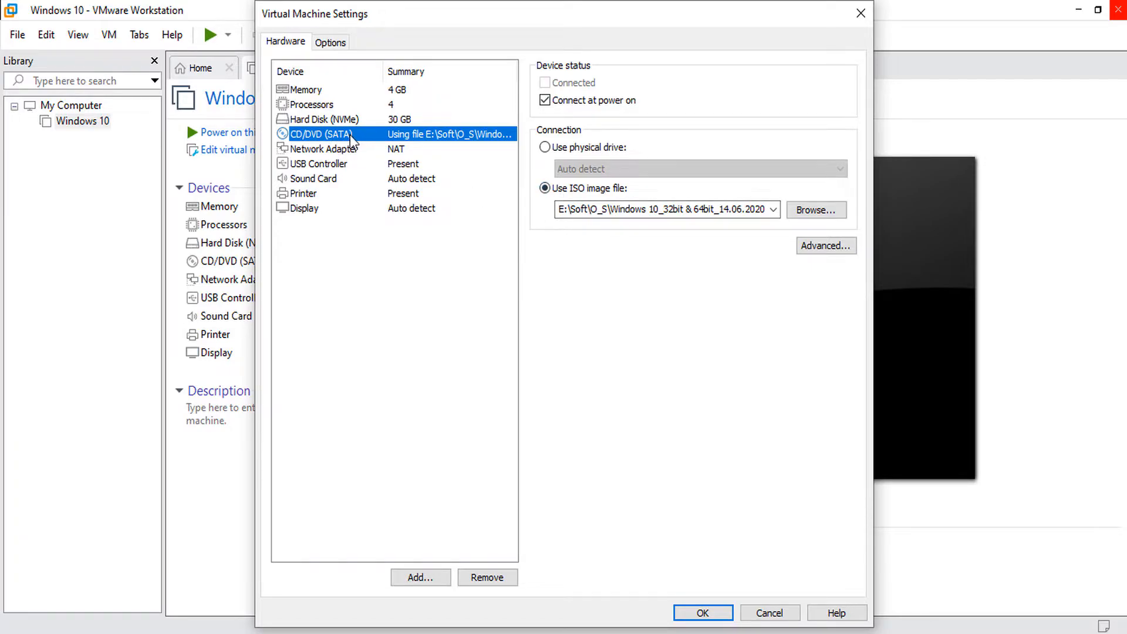
left_click(330, 153)
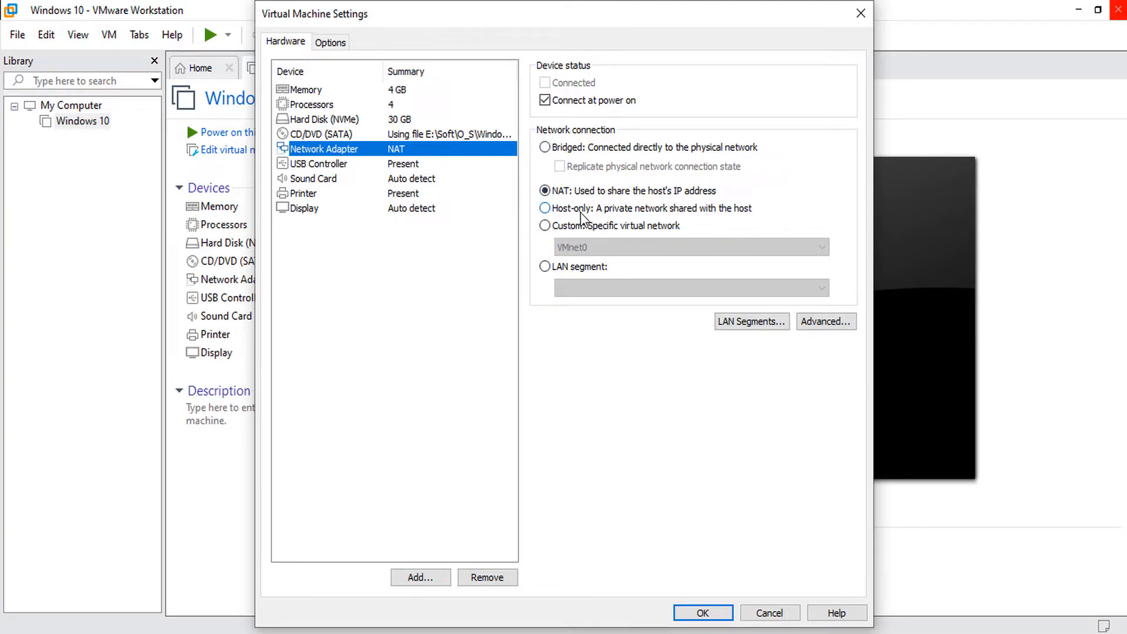
left_click(302, 165)
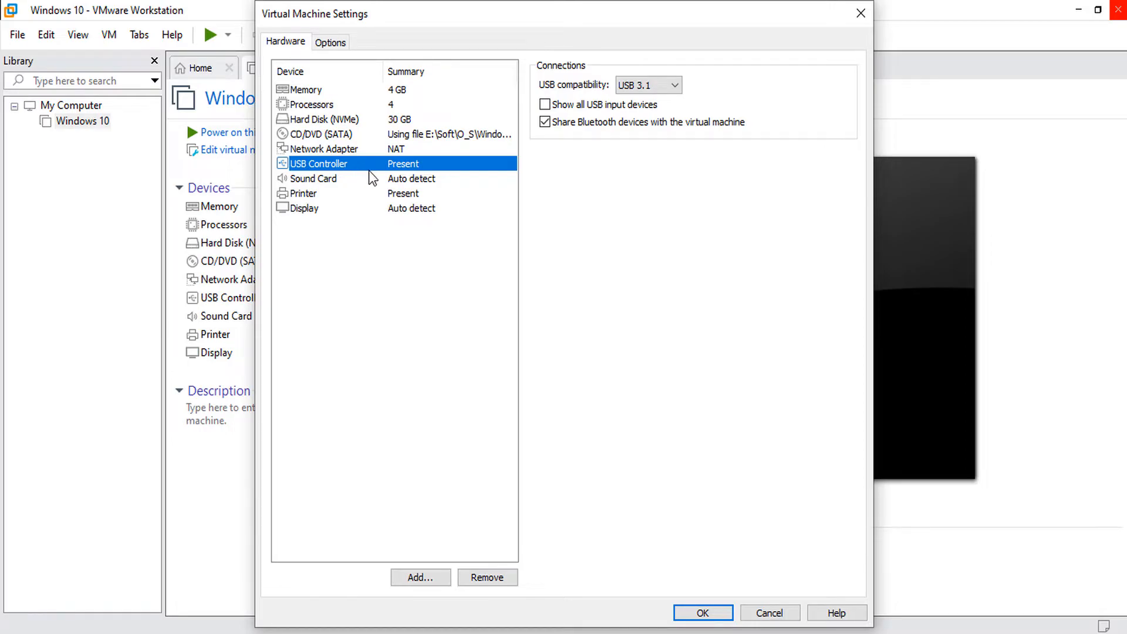
left_click(481, 578)
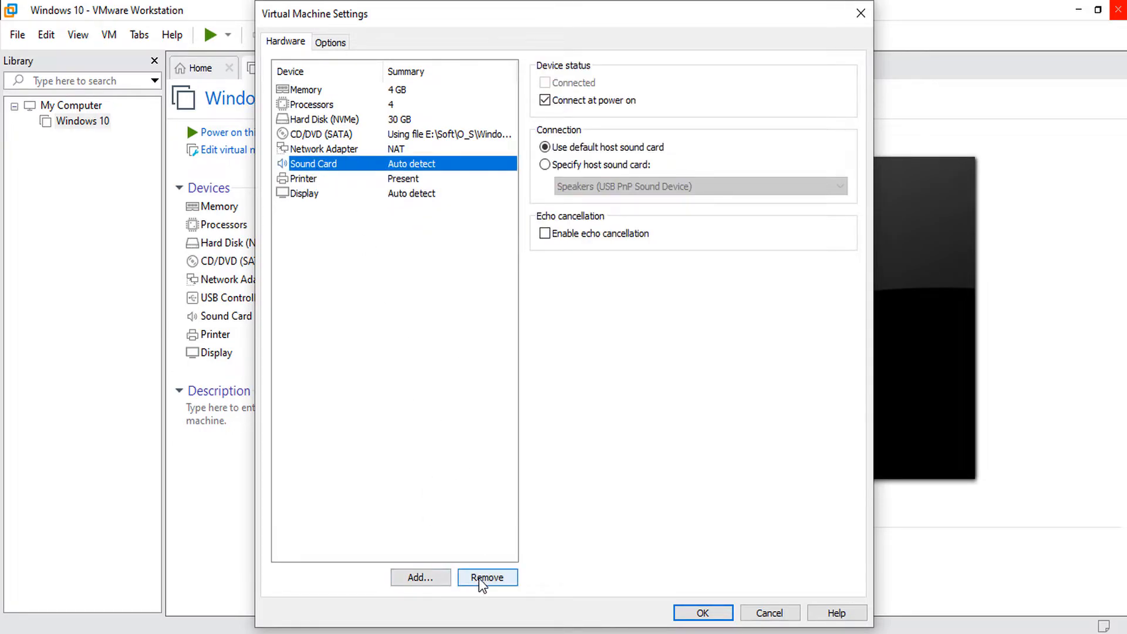
left_click(478, 578)
left_click(312, 167)
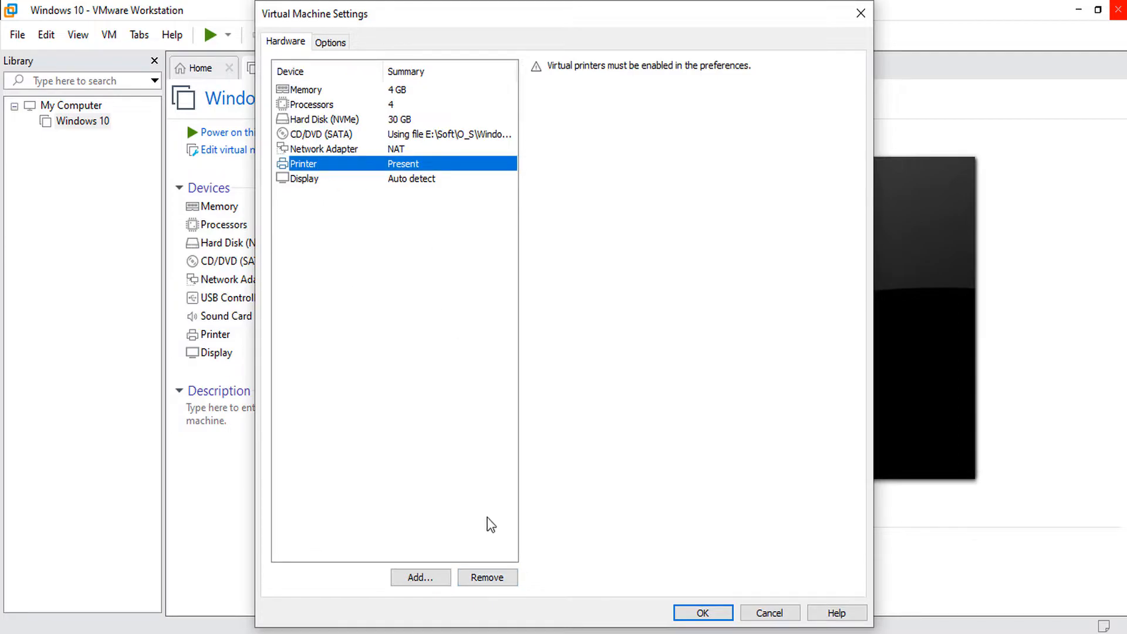
left_click(492, 577)
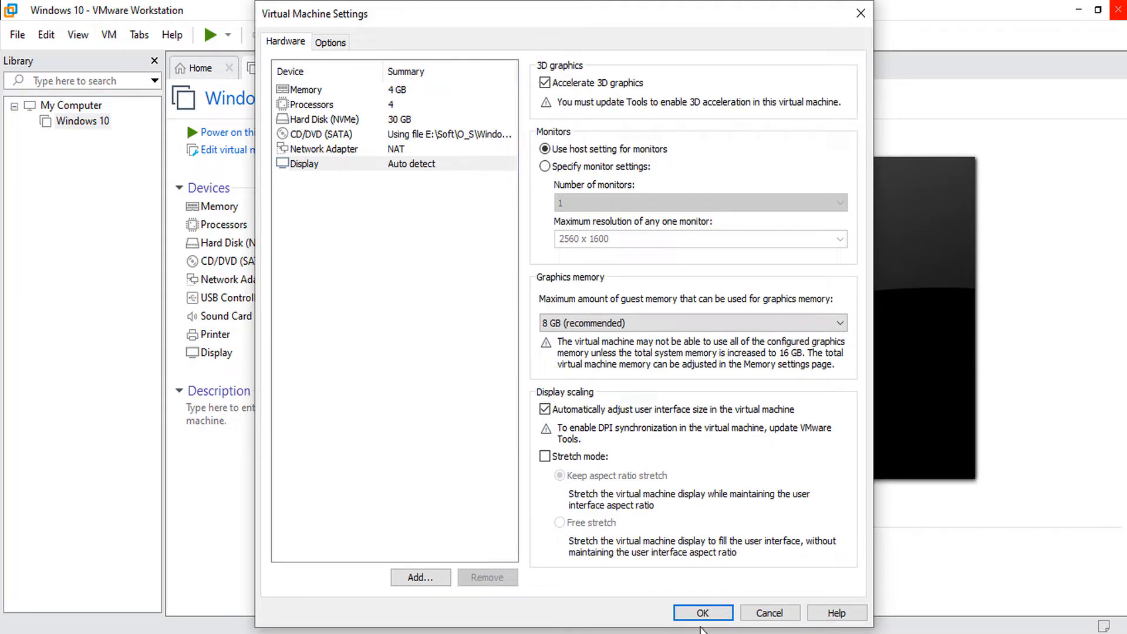
left_click(703, 614)
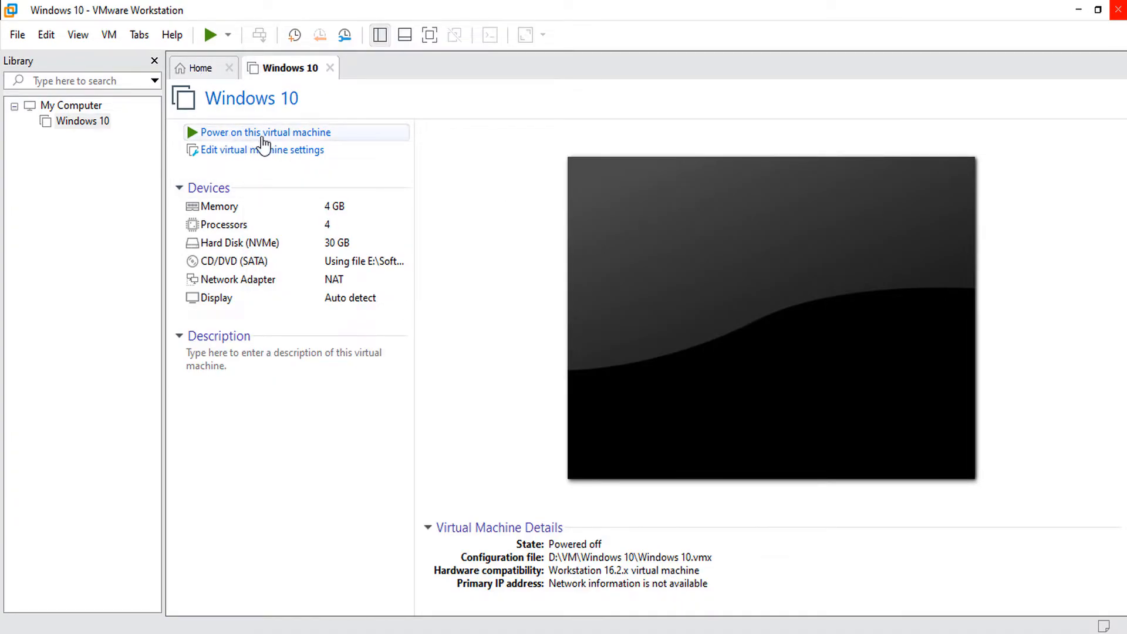
left_click(273, 134)
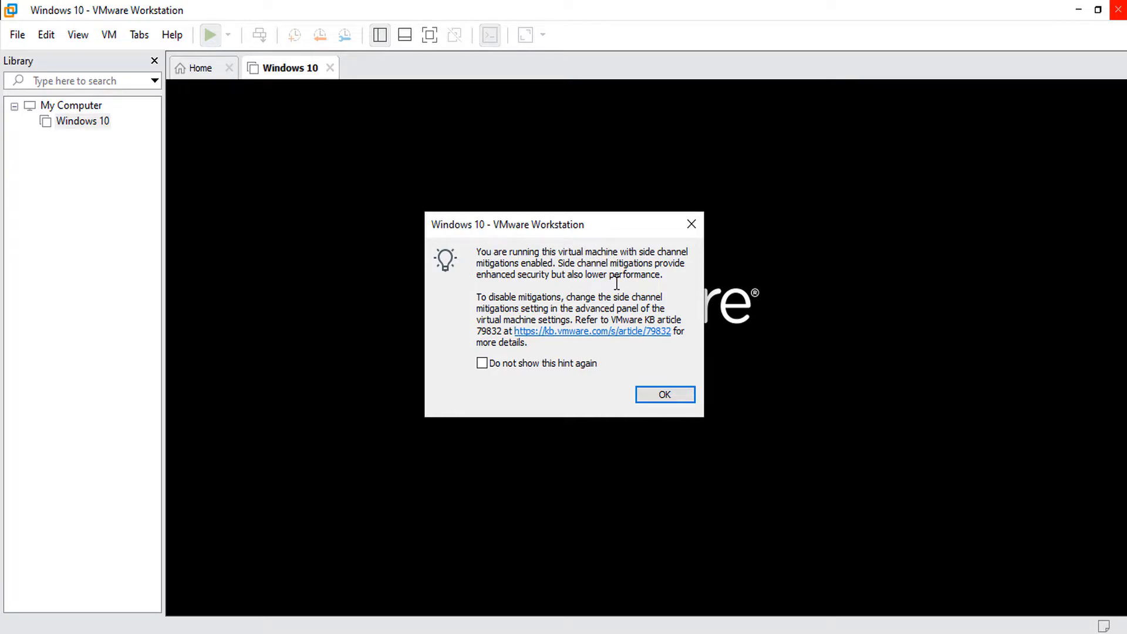
left_click(686, 224)
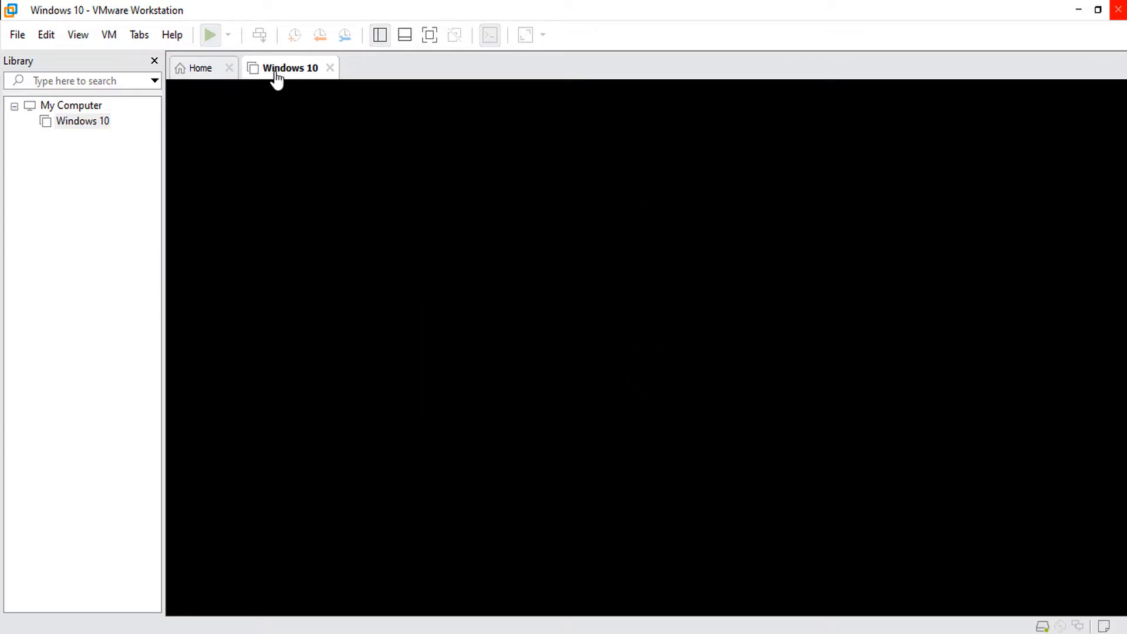
left_click(228, 35)
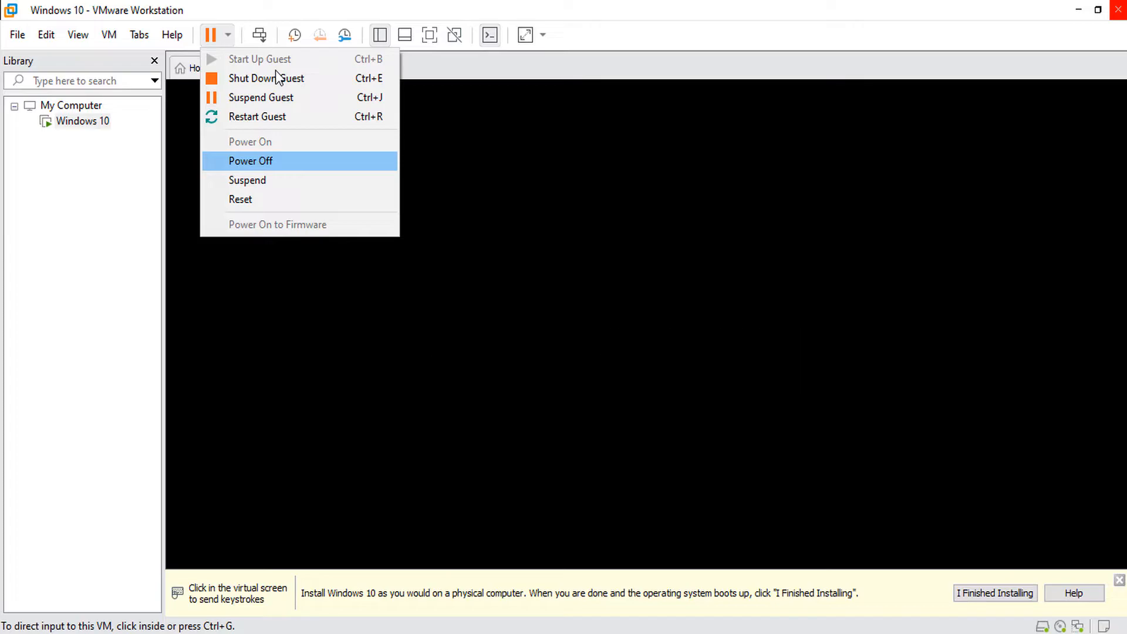
key("Return")
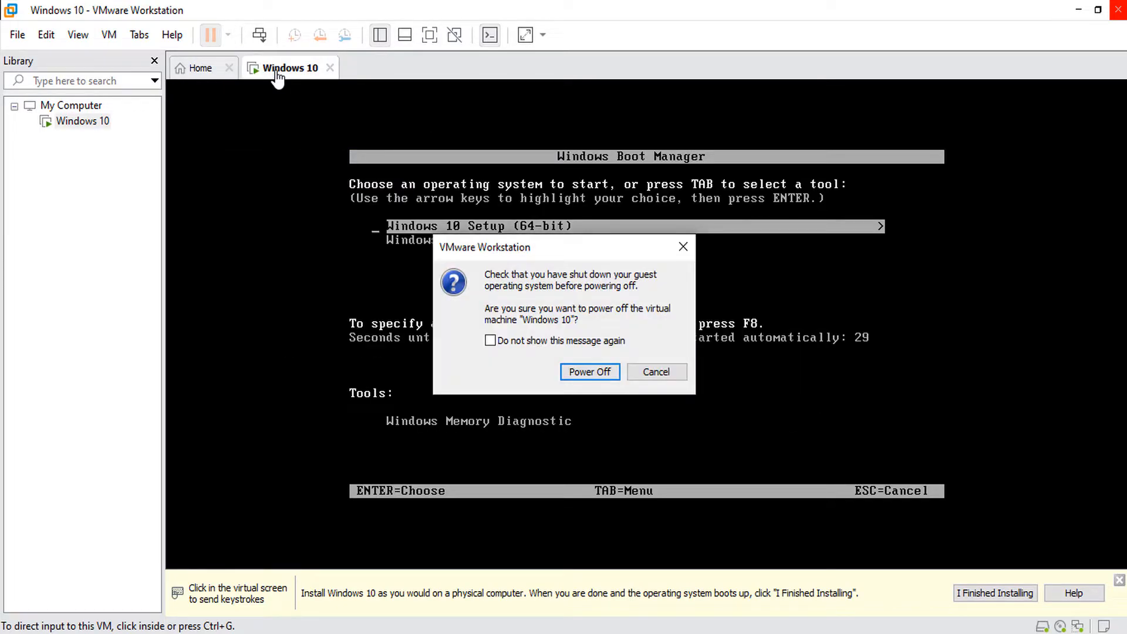
left_click(591, 371)
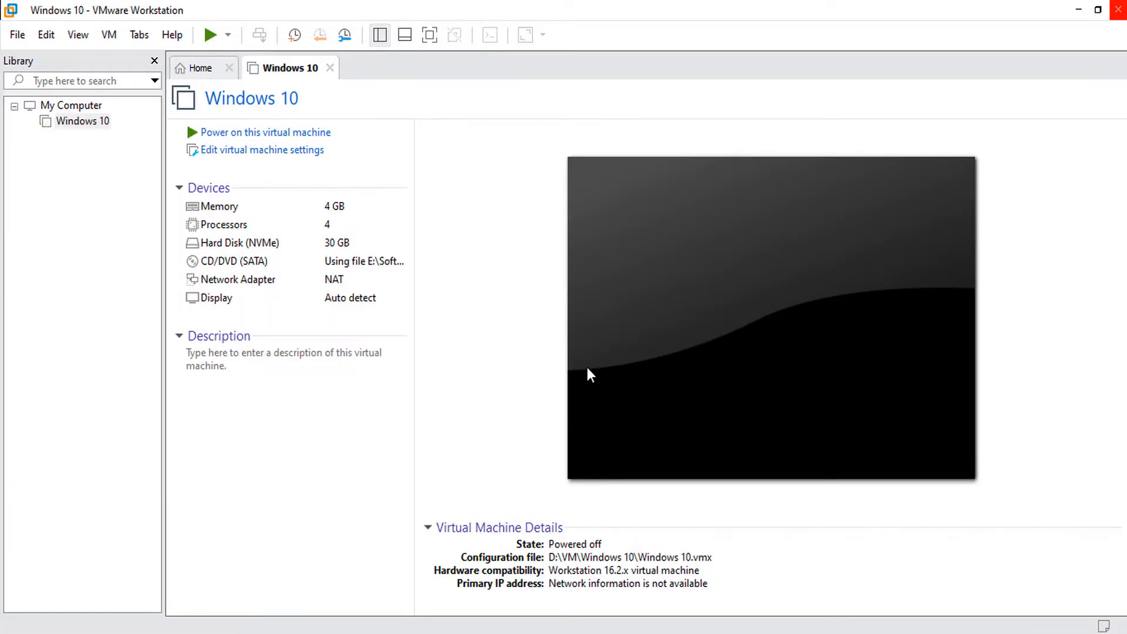
Disable side channel mitigations for Hyper-V enabled hosts in the VM's advanced options and save.
left_click(108, 36)
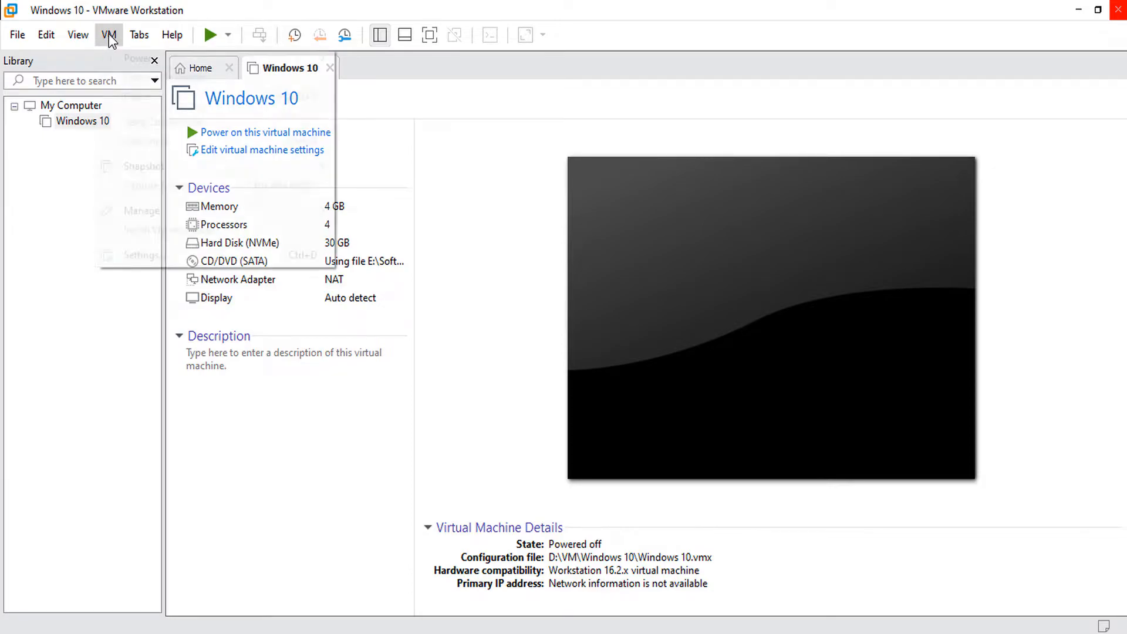
left_click(147, 256)
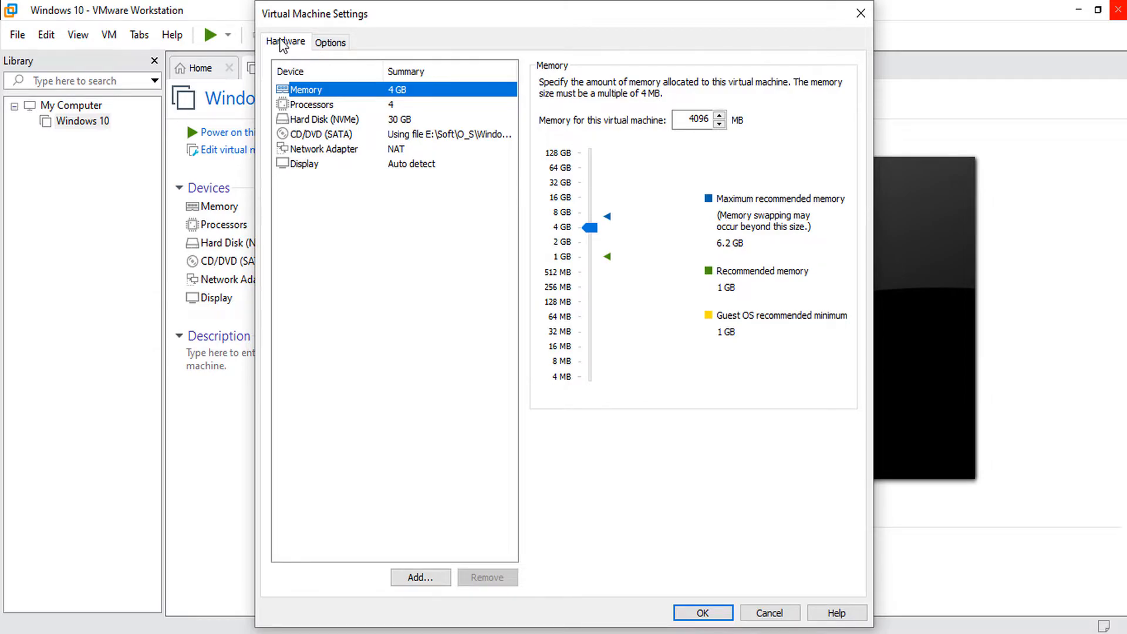
left_click(330, 47)
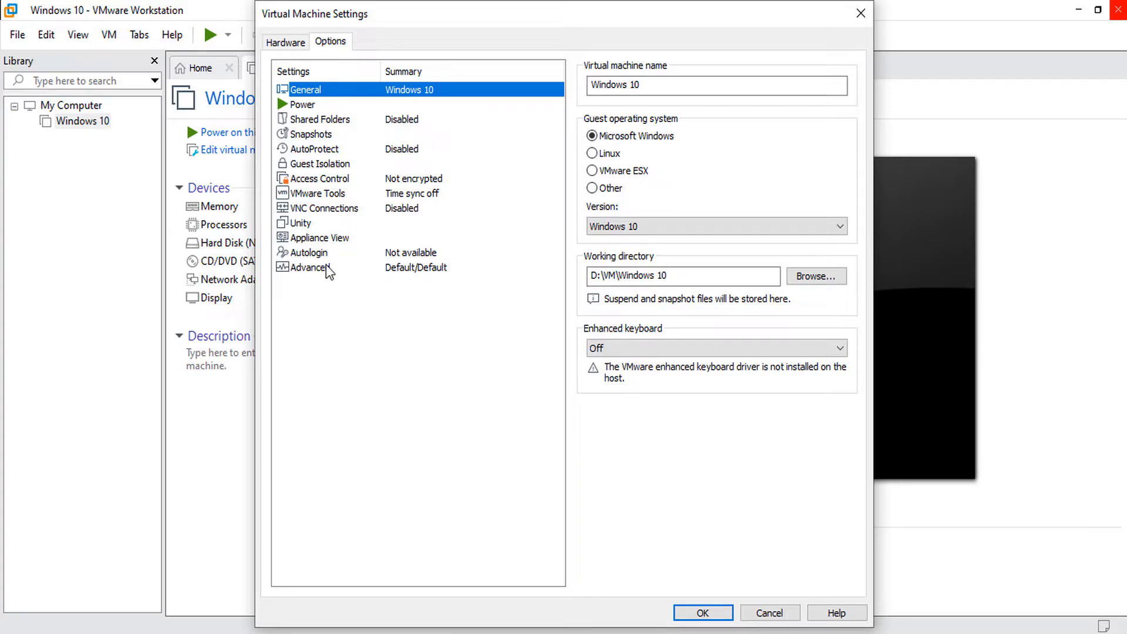
left_click(310, 268)
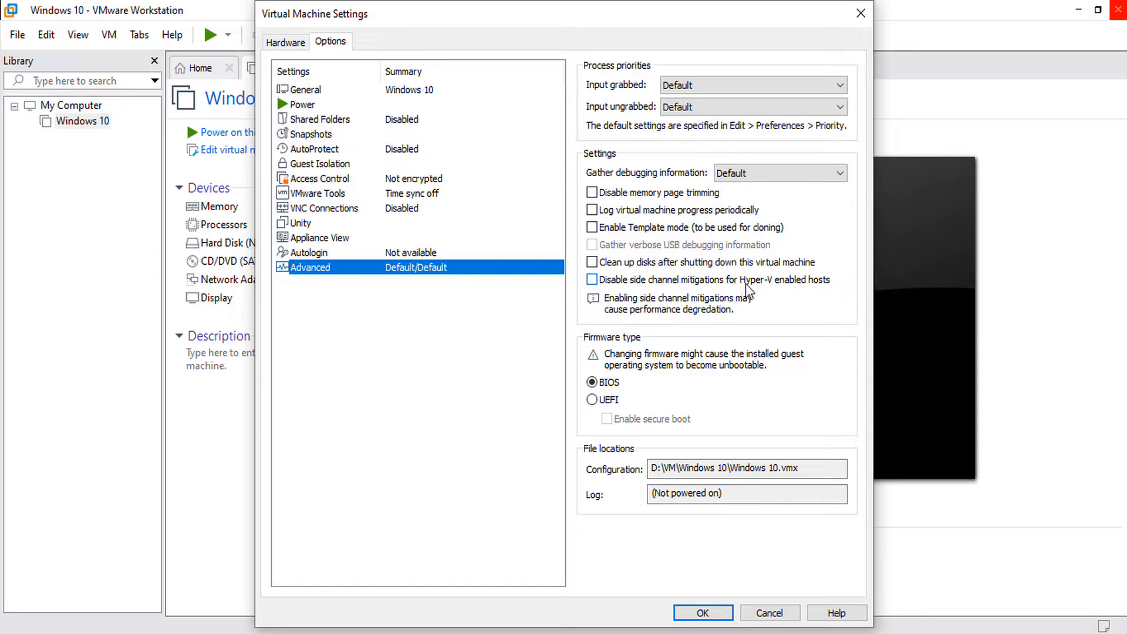
left_click(592, 280)
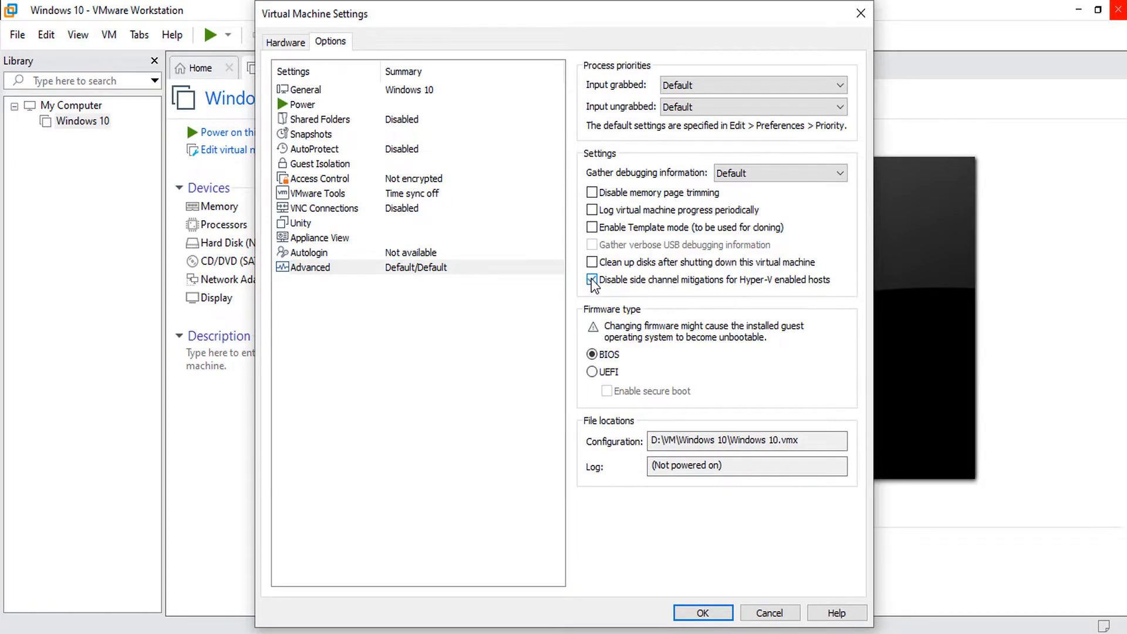
left_click(717, 617)
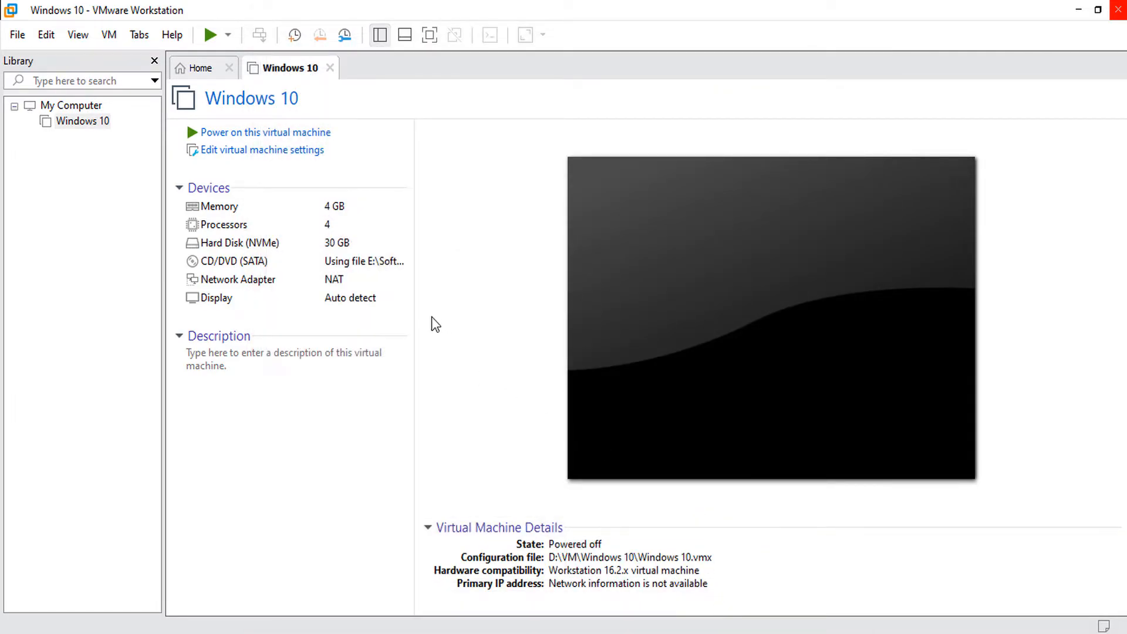
Power on the Windows 10 VM and boot into Windows Setup.
left_click(276, 134)
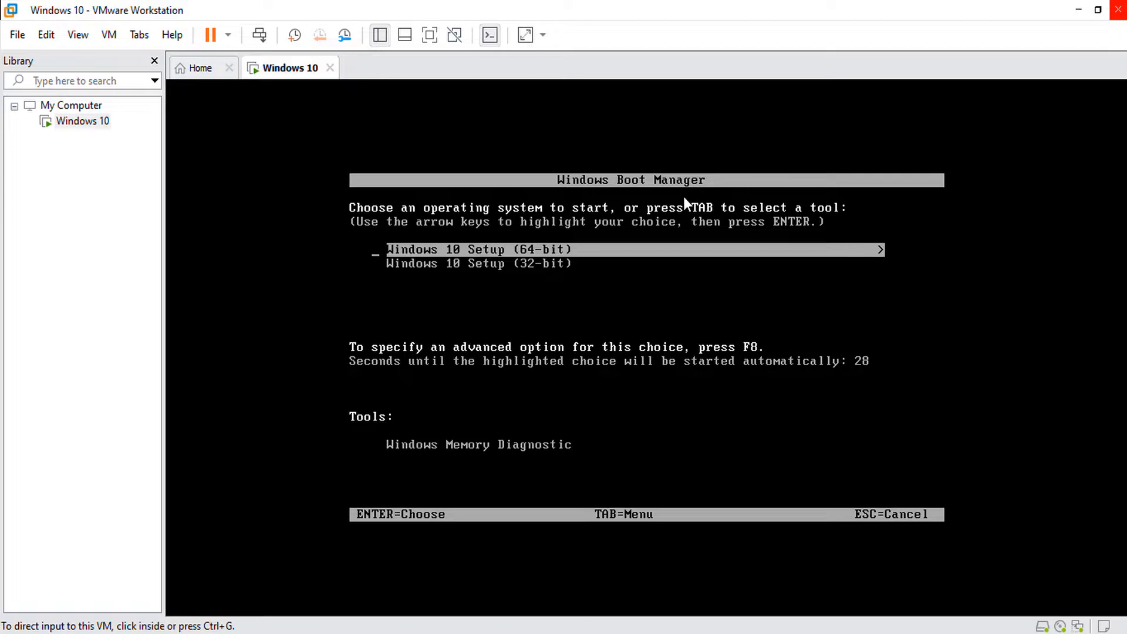
left_click(683, 196)
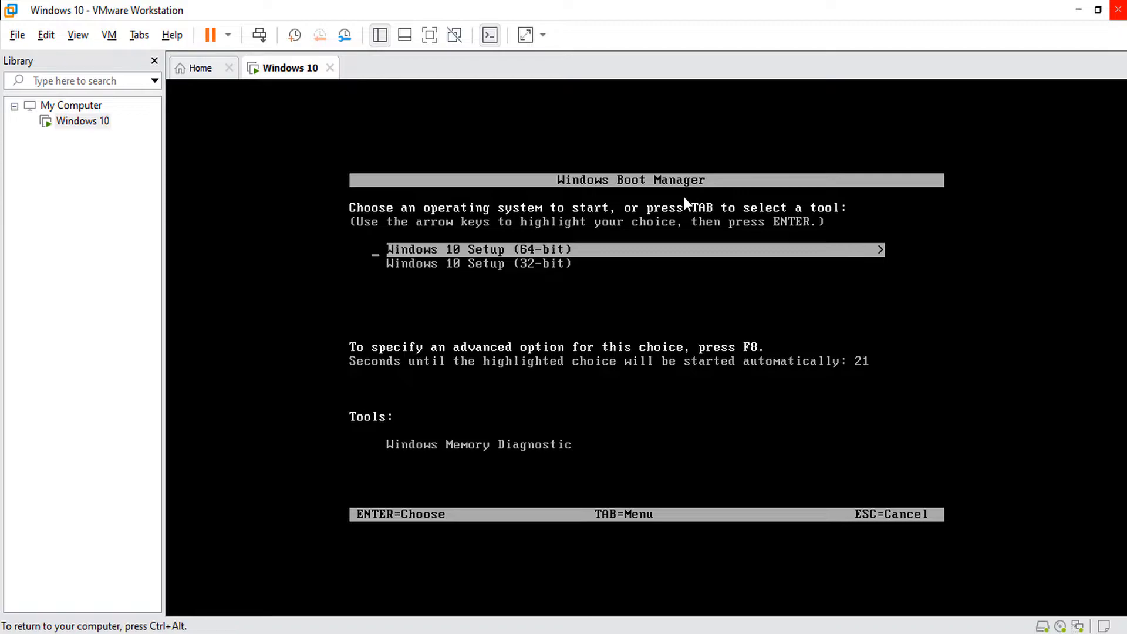
key("Return")
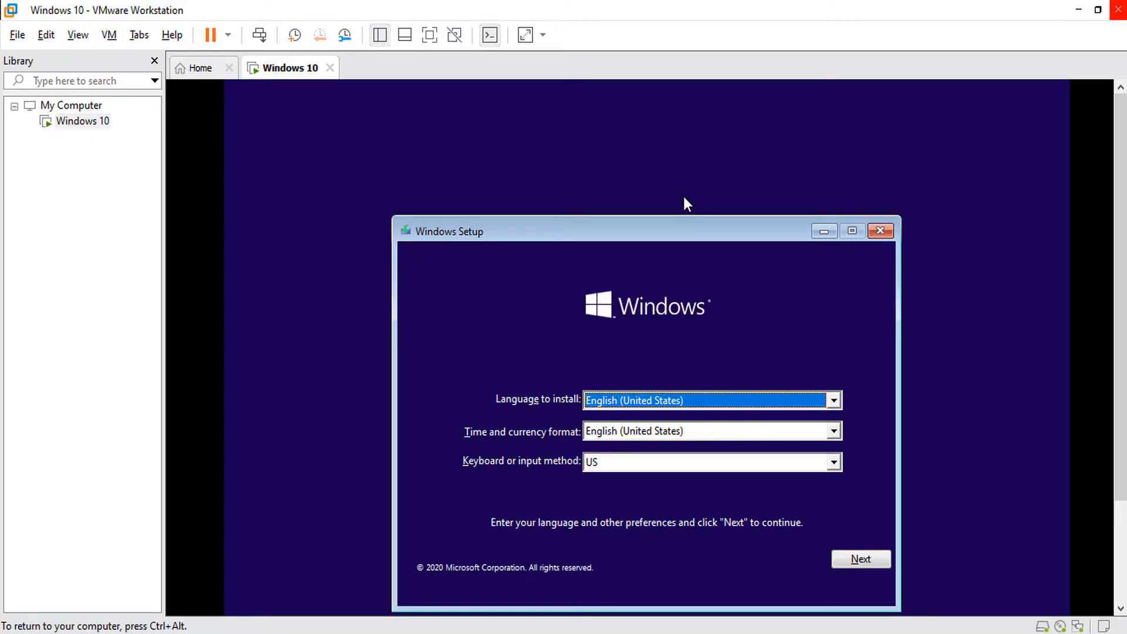
left_click_drag(549, 232, 537, 170)
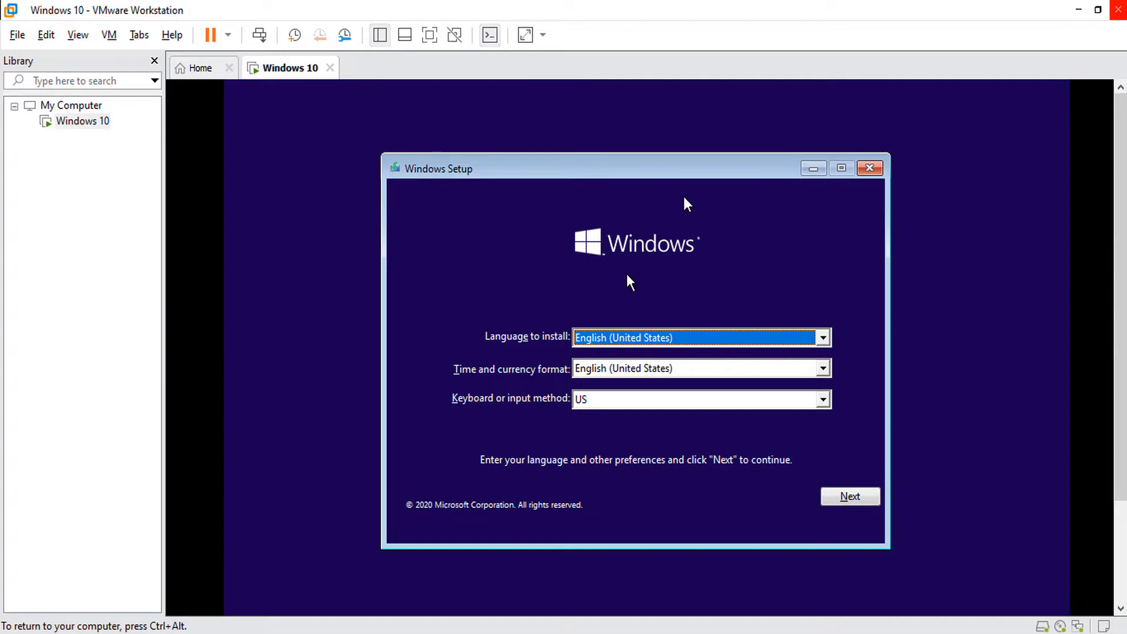
Choose English (India) time format and US keyboard, then continue past the language page.
left_click(617, 371)
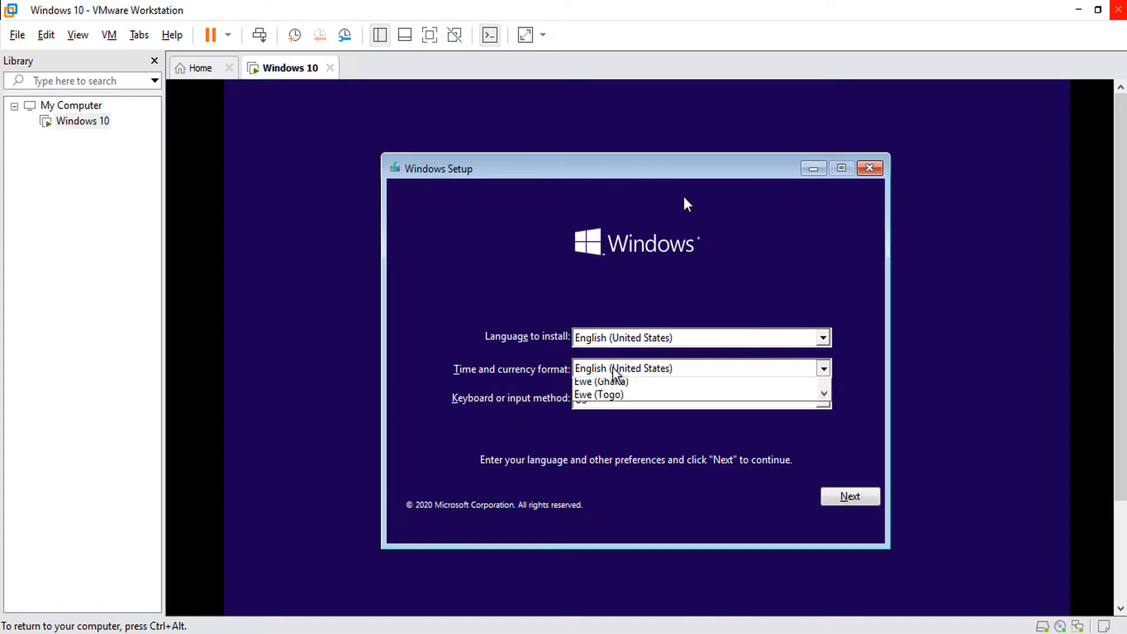
key("Up")
key("Up")
key("Up")
key("Up")
key("Up")
key("Up")
key("Up")
key("Up")
key("Up")
key("Up")
key("Up")
key("Up")
key("Up")
key("Up")
key("Up")
key("Up")
key("Up")
key("Up")
key("Up")
key("Up")
key("Up")
key("Up")
key("Up")
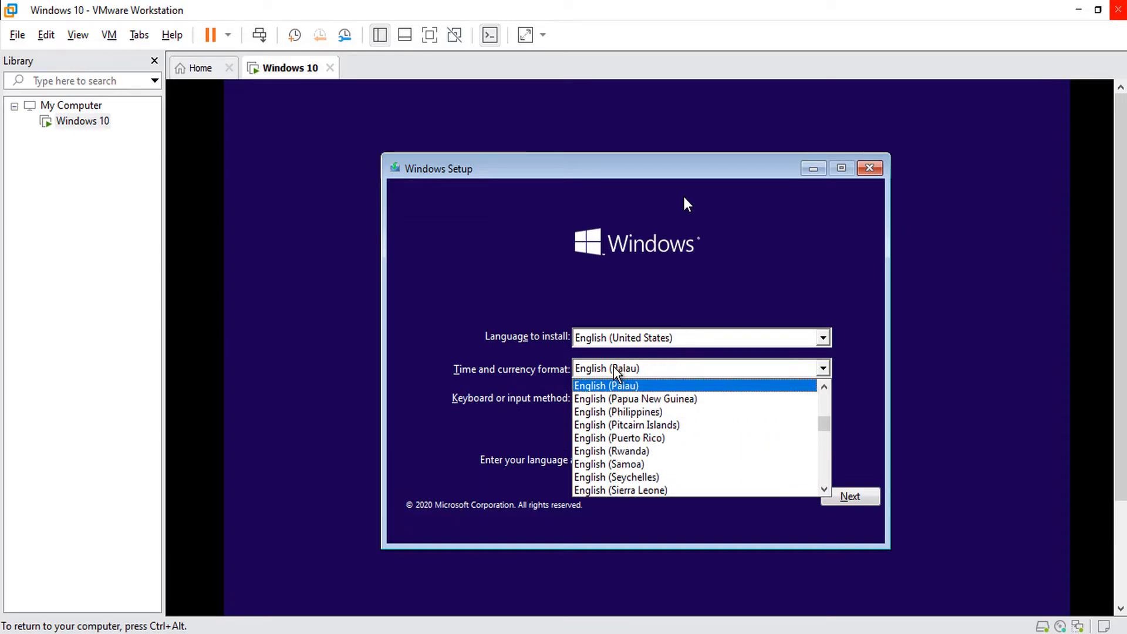
key("Up")
key("Up")
key("Up")
key("Up")
key("Up")
key("Up")
key("Up")
key("Up")
key("Up")
key("Up")
key("Up")
key("Up")
key("Up")
key("Up")
key("Up")
key("Up")
key("Up")
key("Up")
key("Up")
key("Up")
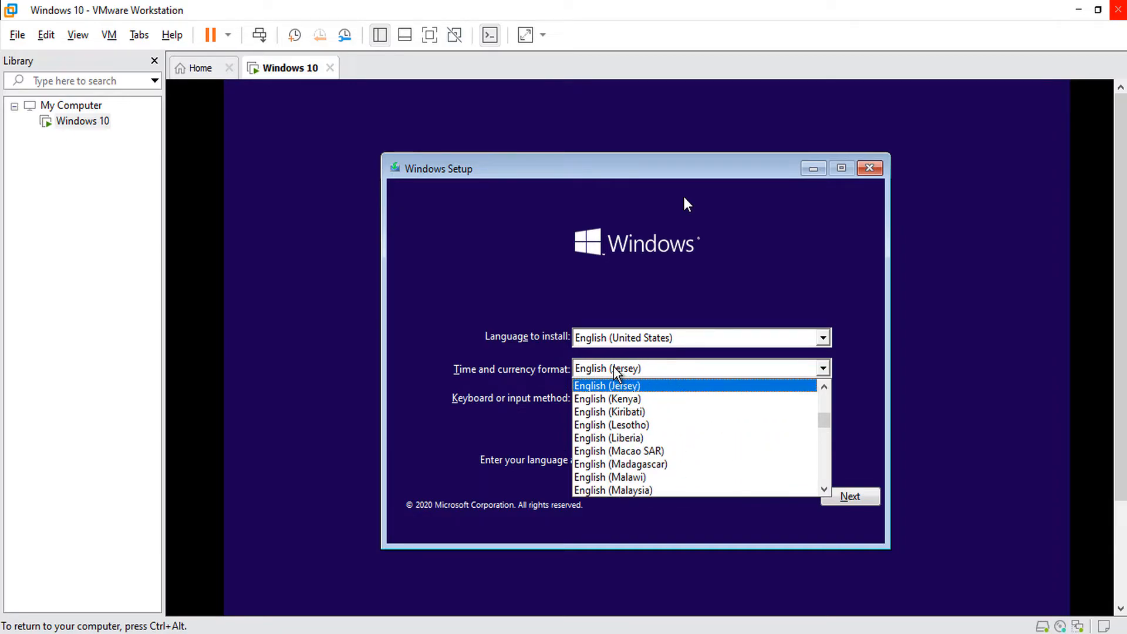
key("Down")
key("Return")
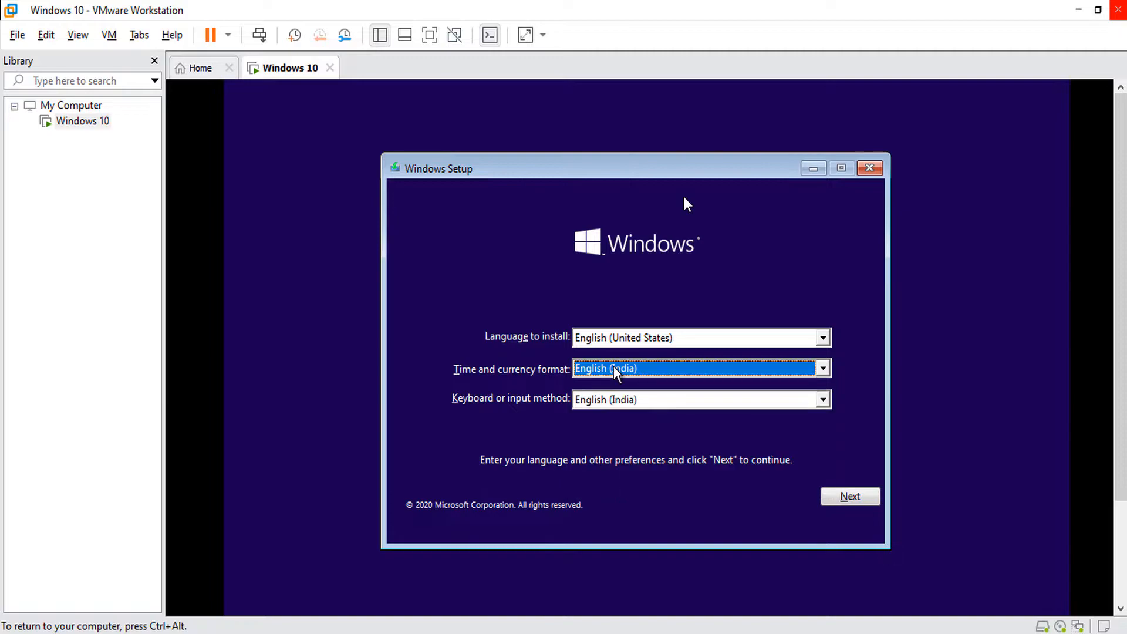
left_click(633, 400)
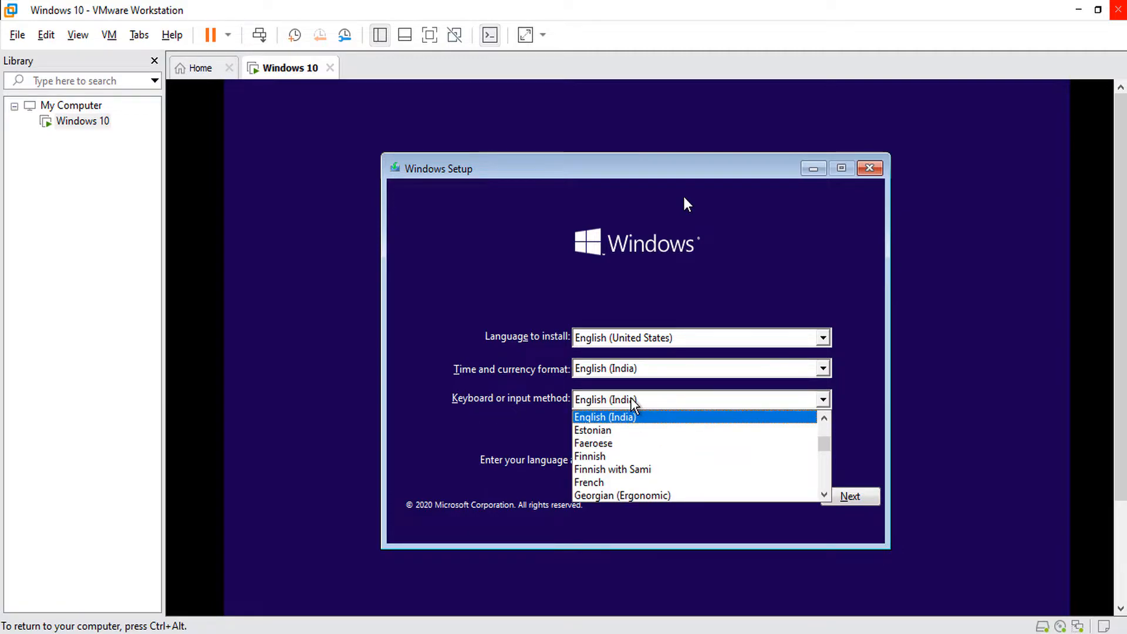
type("us")
key("Return")
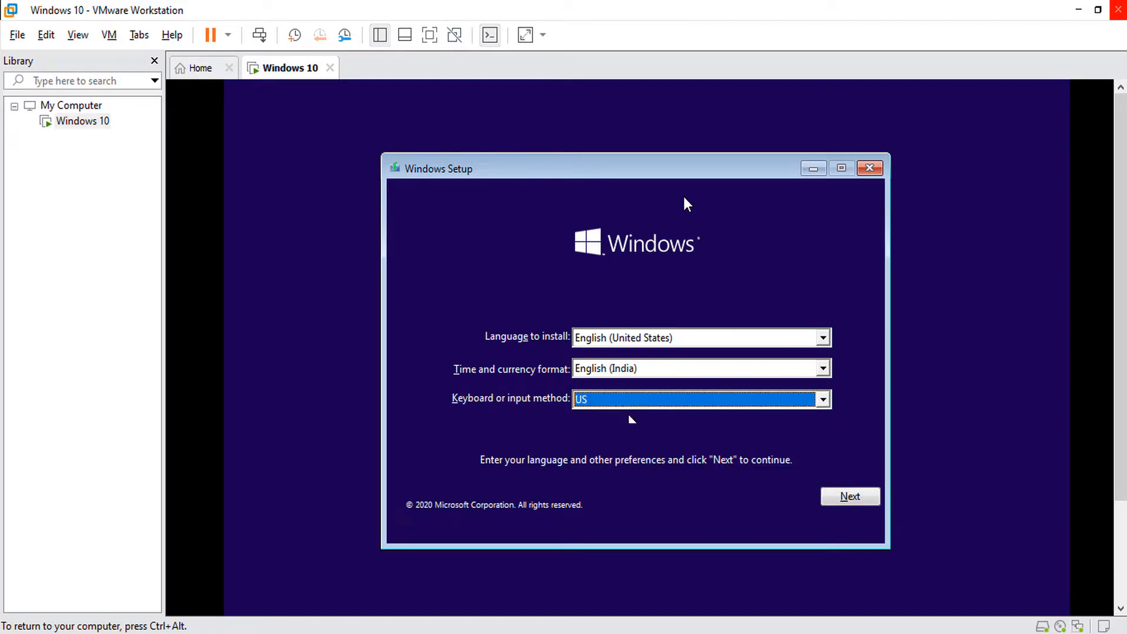
left_click(849, 497)
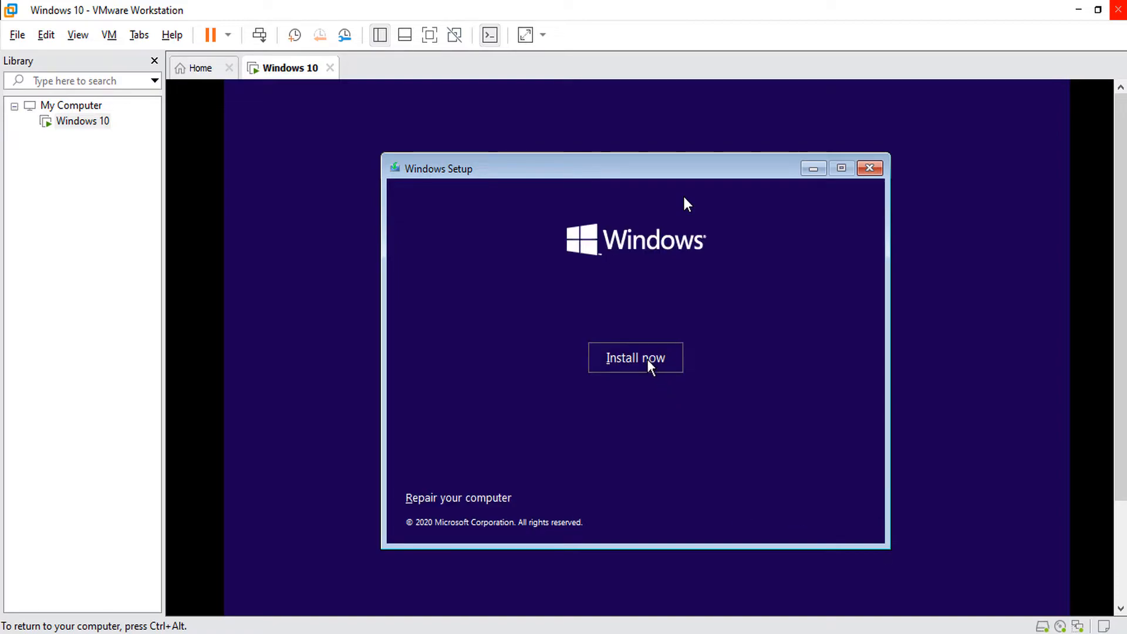
Start Windows setup without a product key and choose the Windows 10 Pro edition.
left_click(646, 360)
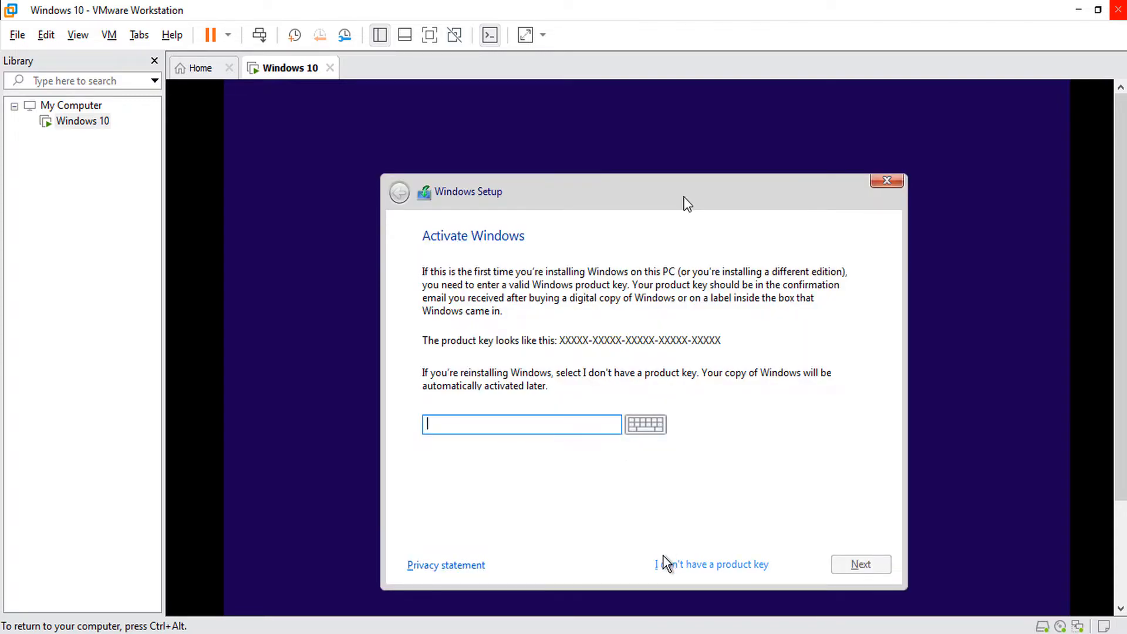
left_click(723, 565)
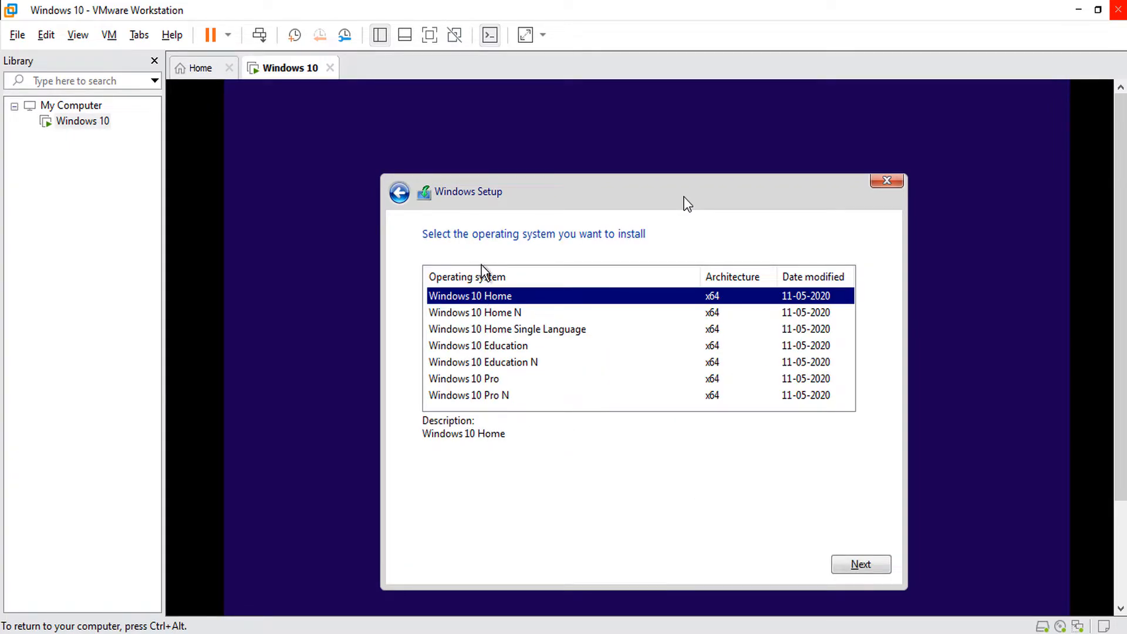
left_click(491, 379)
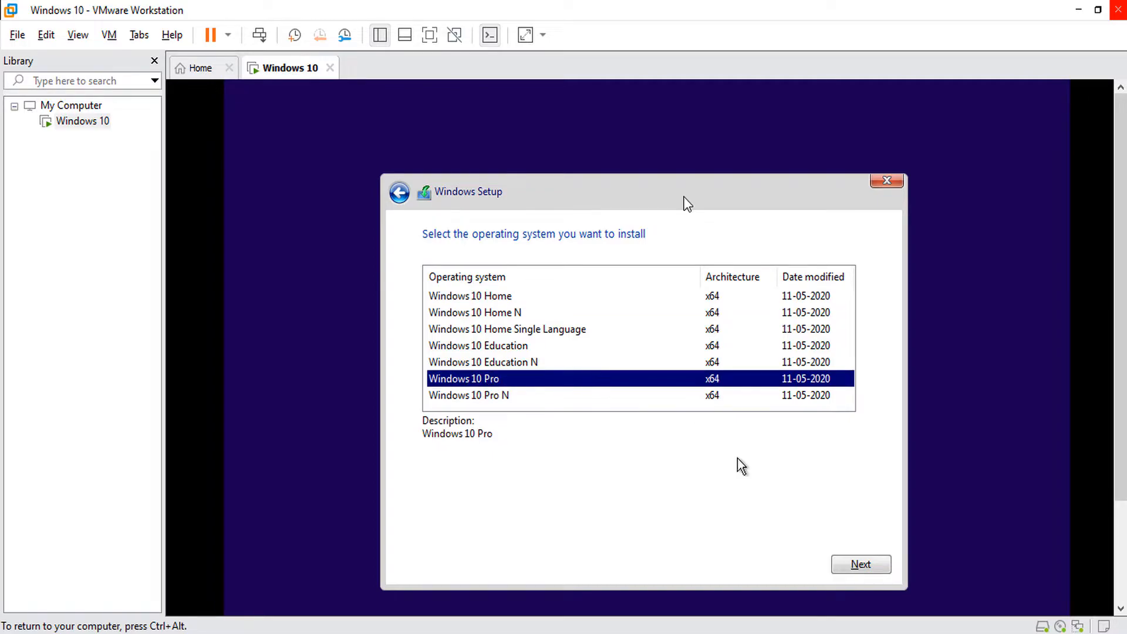
left_click(860, 564)
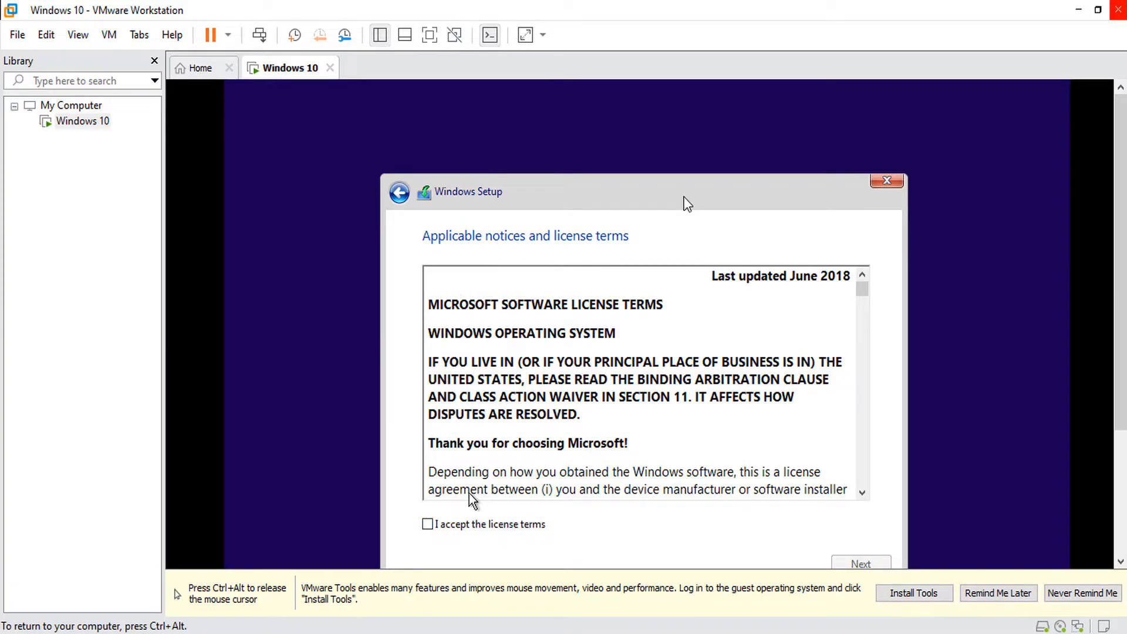
Accept the license terms, postpone the VMware Tools reminder, and continue to installation type.
left_click(472, 525)
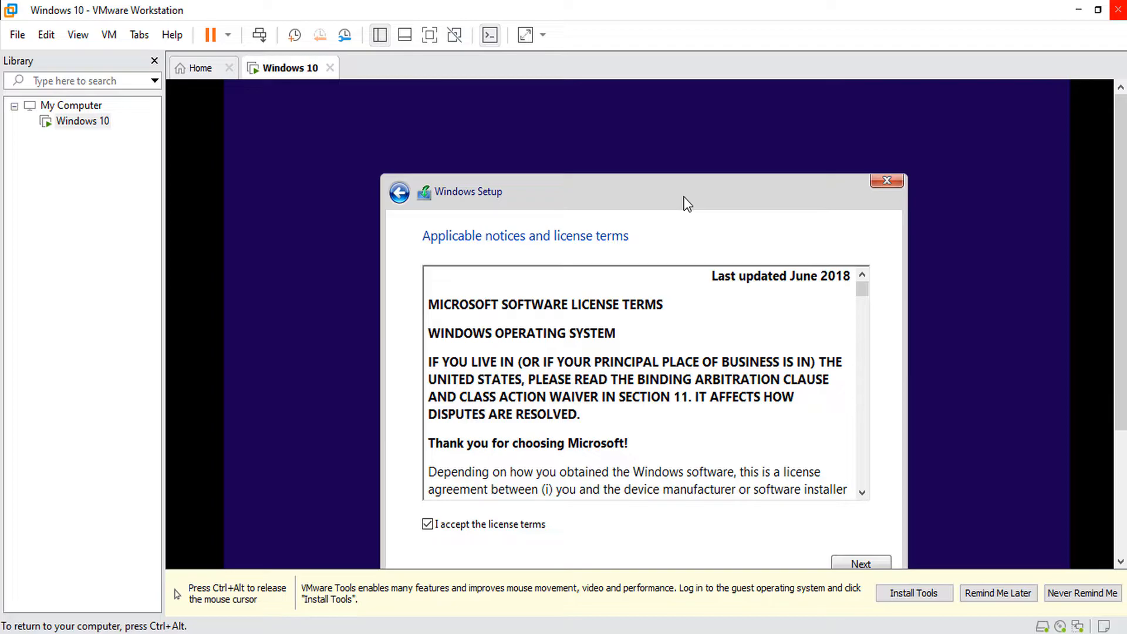
key("ctrl+alt")
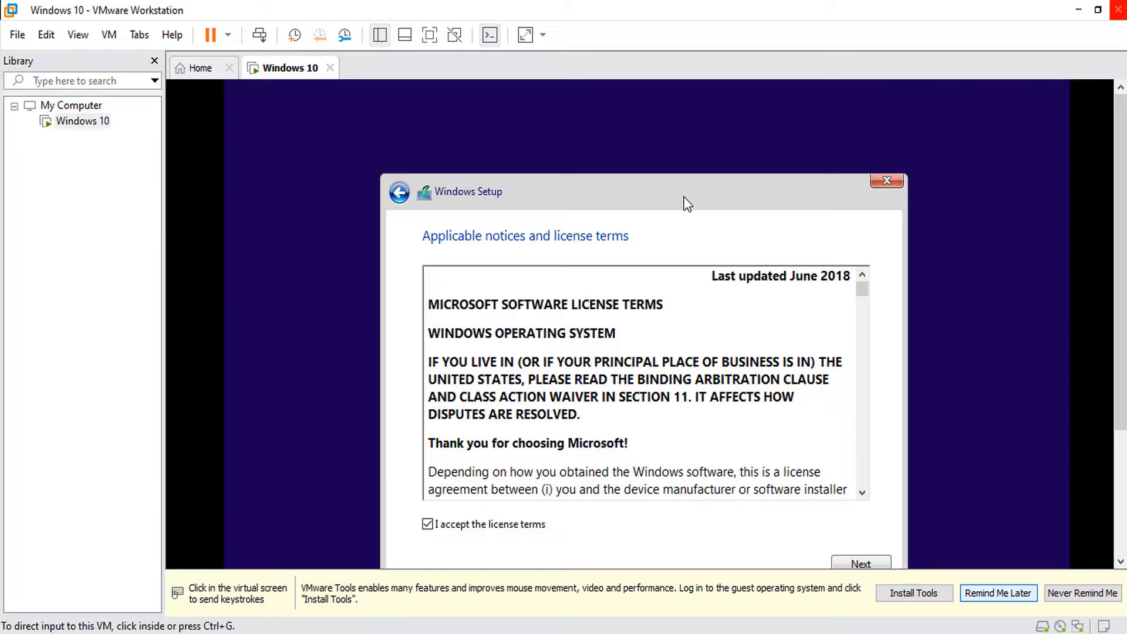
left_click(998, 593)
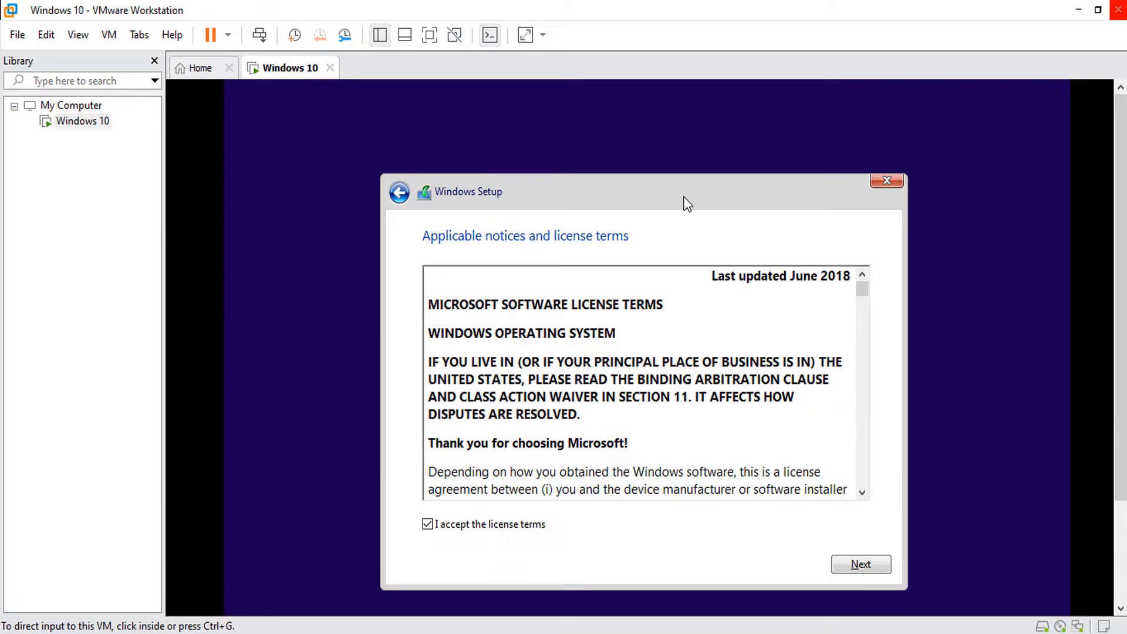
left_click(687, 204)
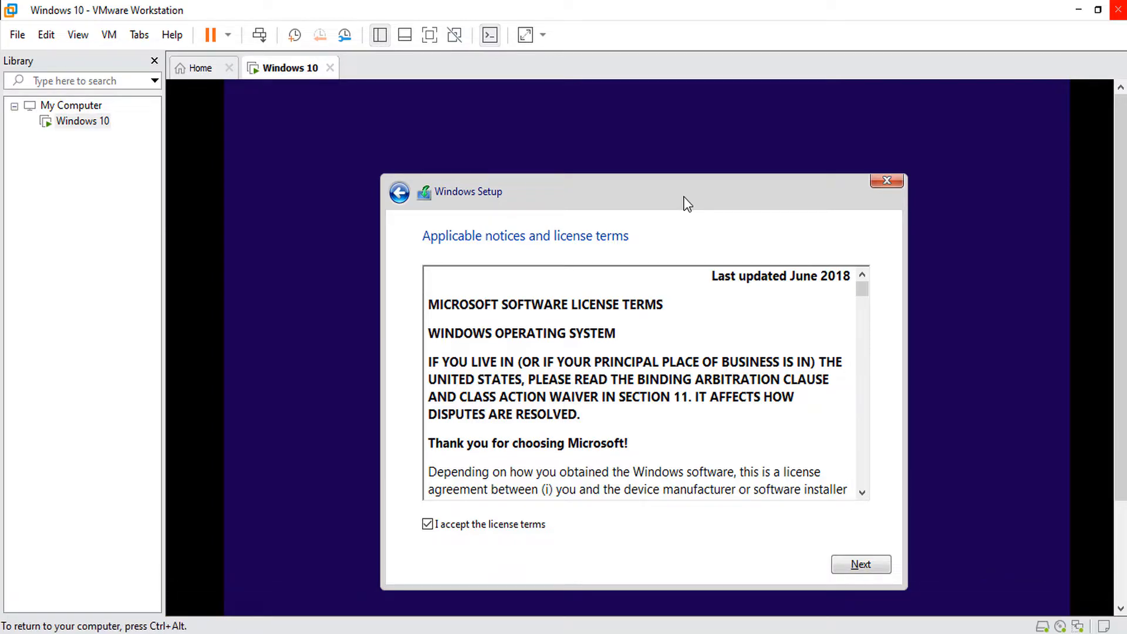
left_click(879, 565)
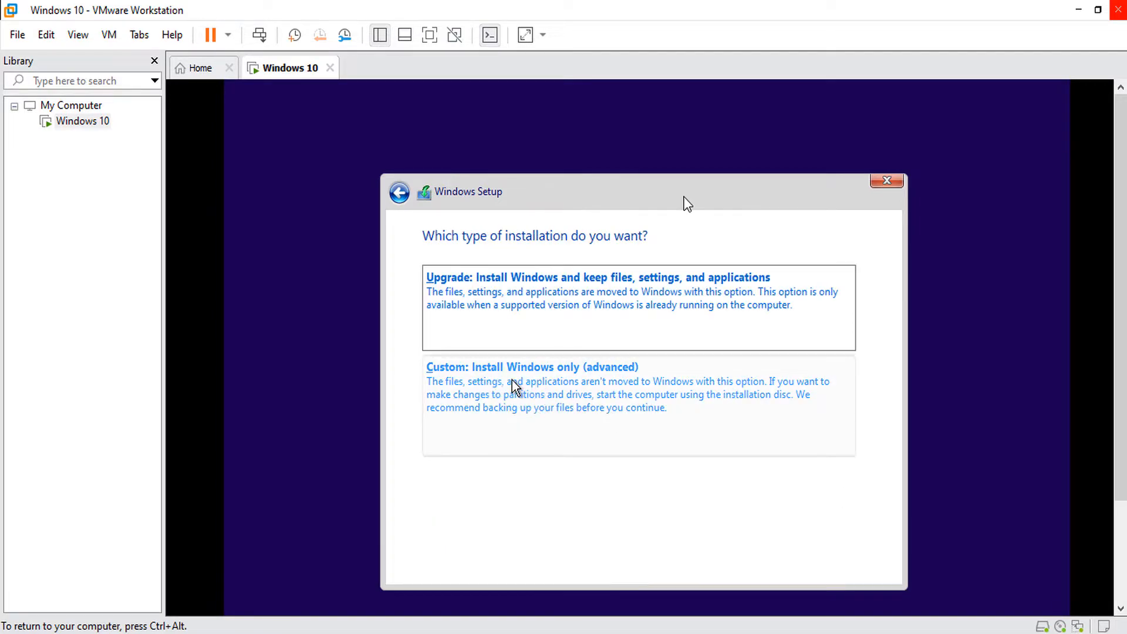
Choose Custom install onto Drive 0's 30 GB unallocated space and let Windows install.
left_click(563, 388)
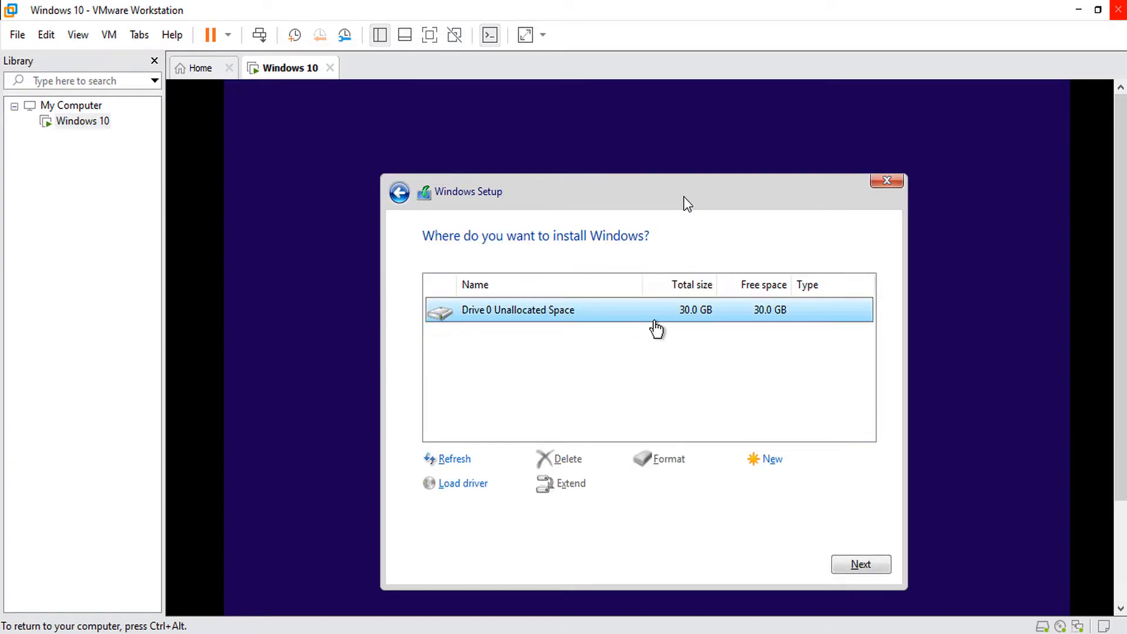
left_click(852, 563)
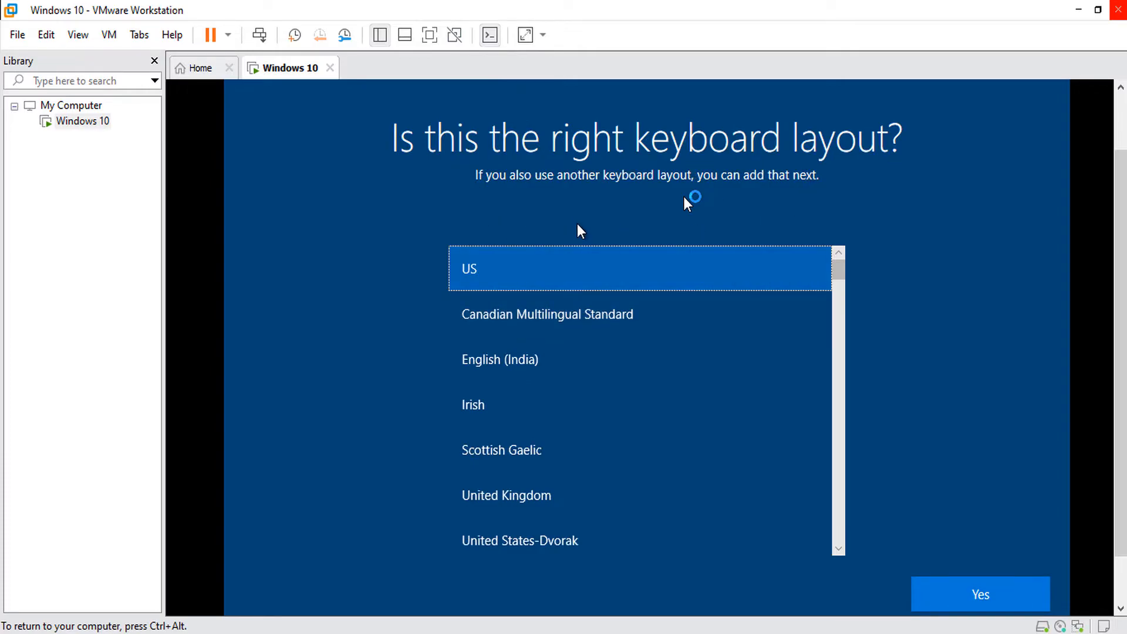
Keep the US keyboard with no second layout, set up for personal use, and choose Offline account.
left_click(977, 594)
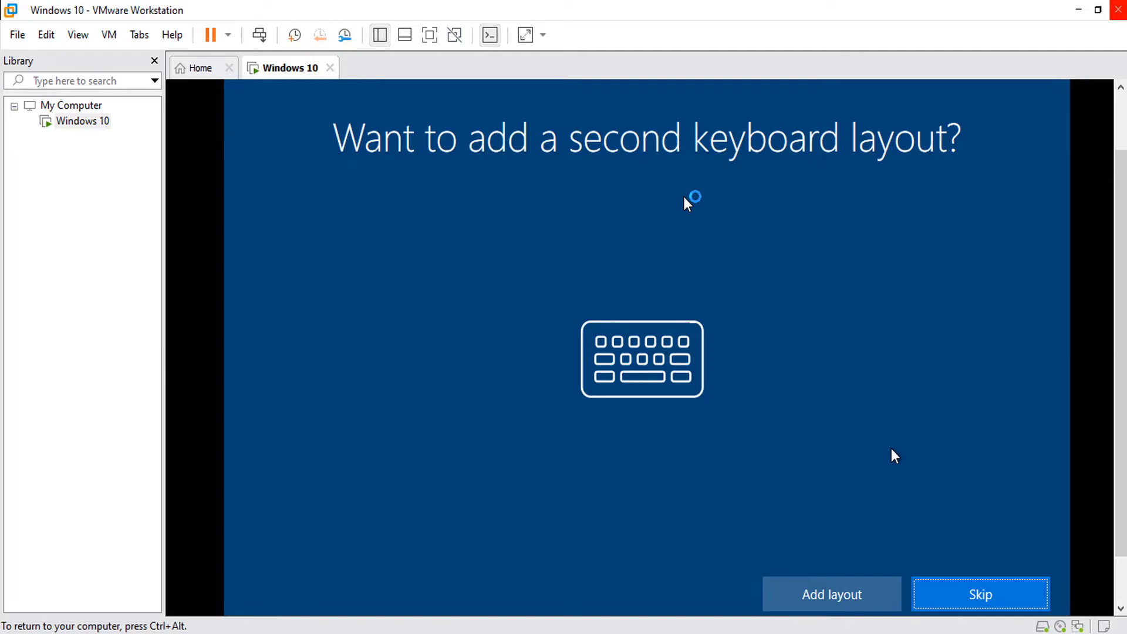
left_click(963, 602)
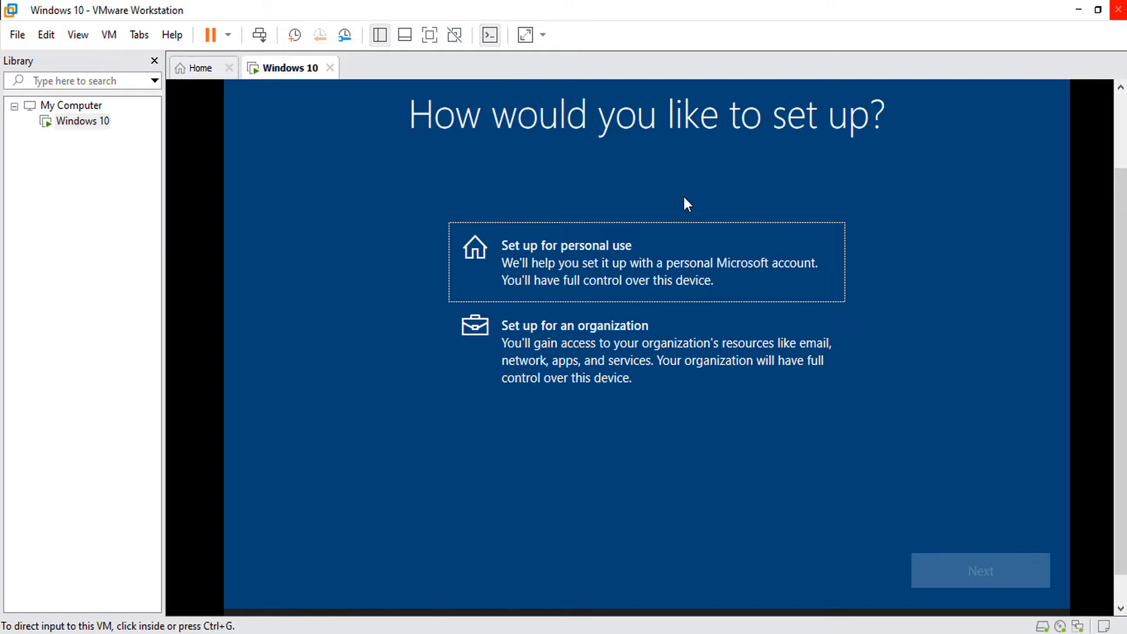
left_click(687, 203)
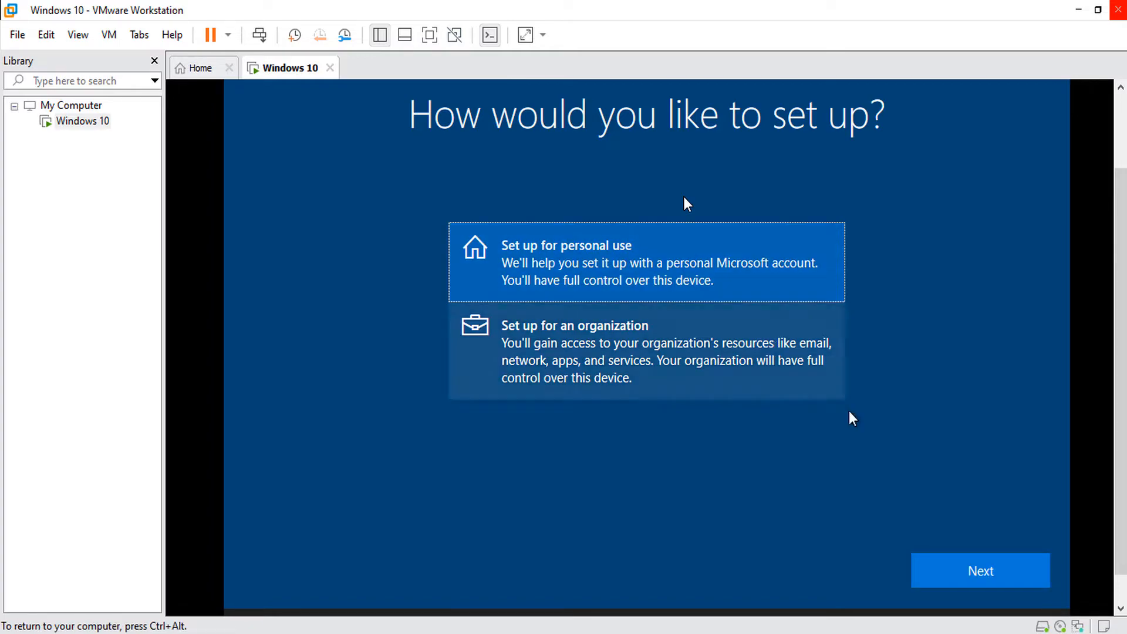
left_click(951, 576)
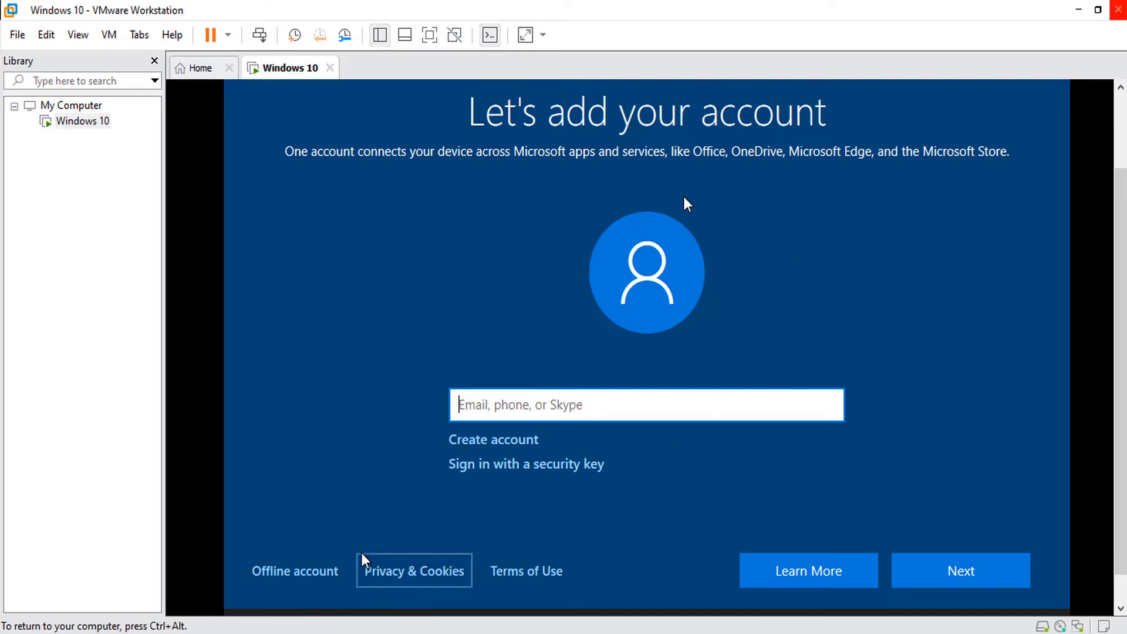
left_click(297, 572)
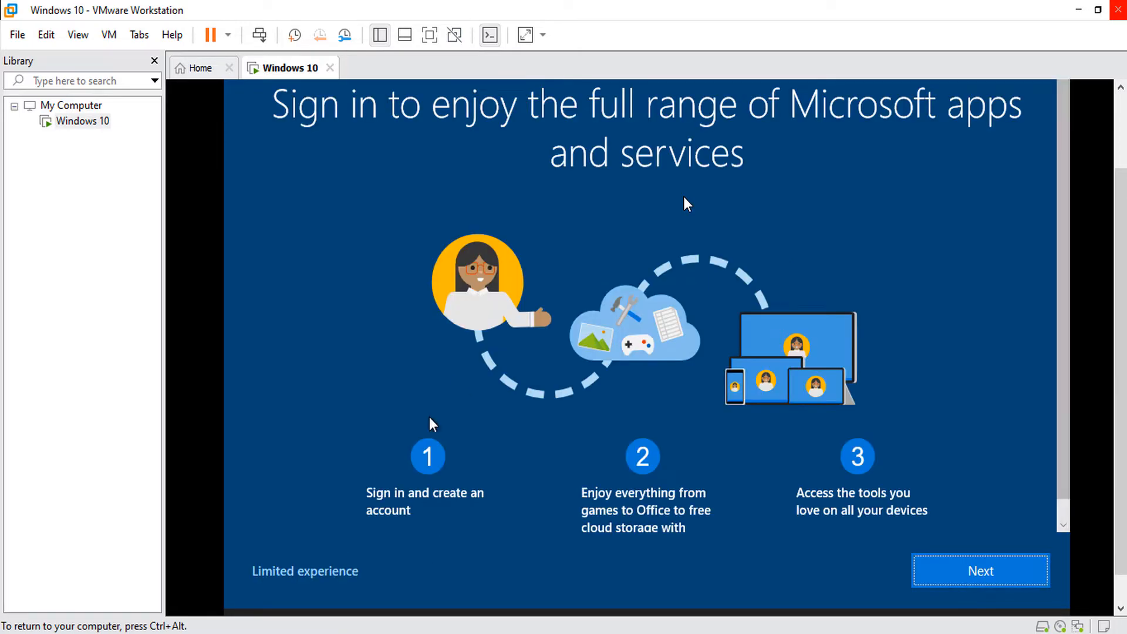
Choose limited experience, name the local account 'user', then set and confirm its password.
left_click(338, 580)
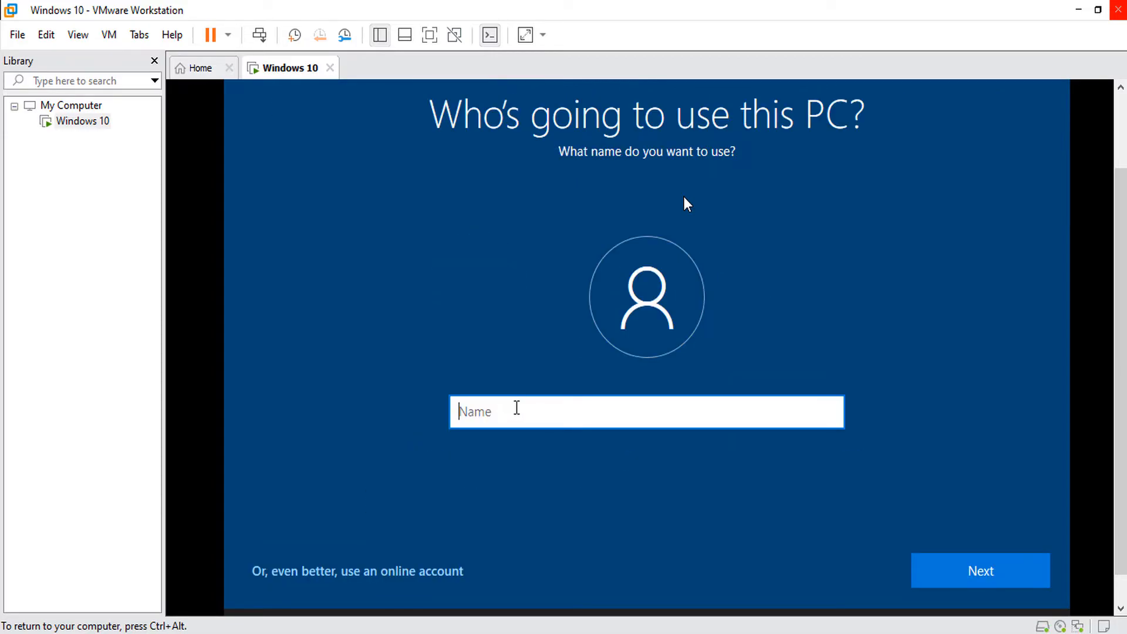
type("user")
left_click(968, 570)
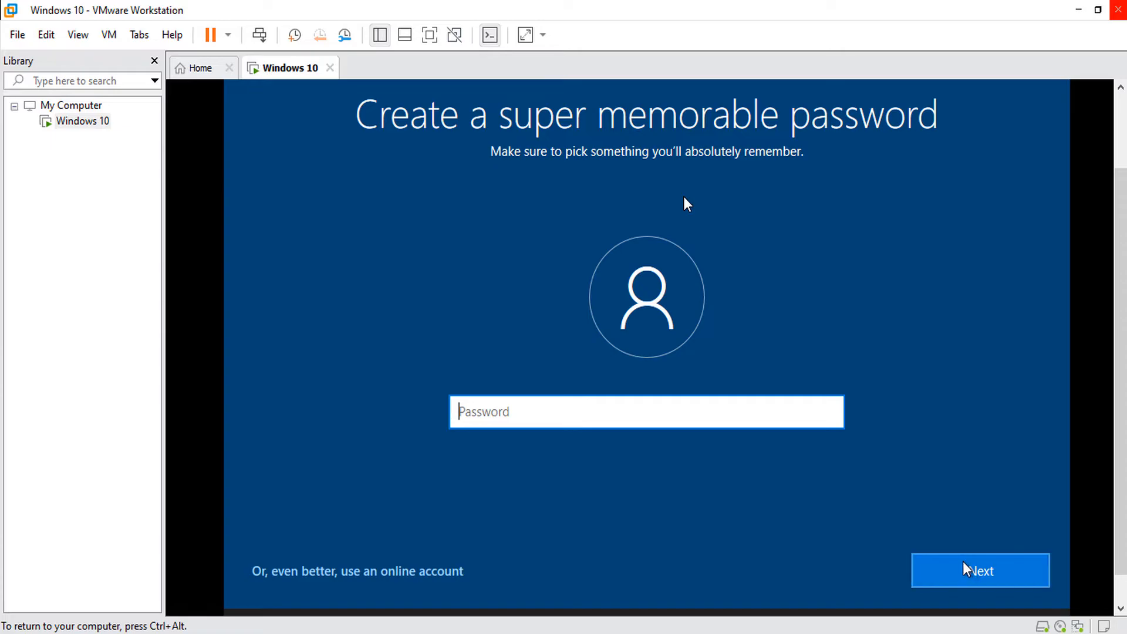
type("123")
left_click(964, 579)
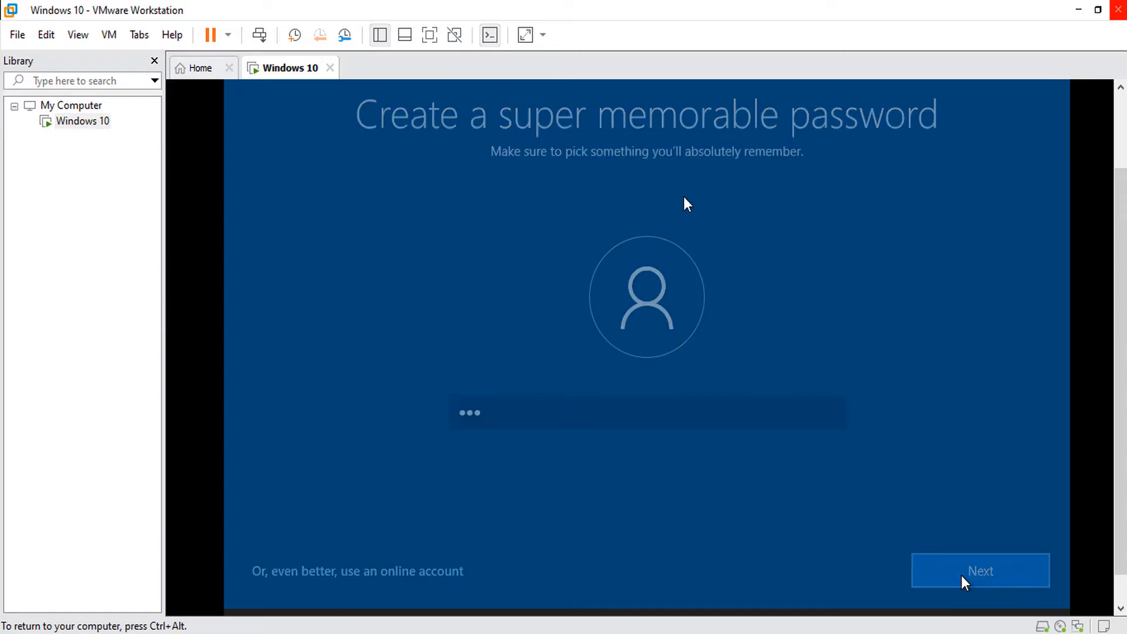
type("123")
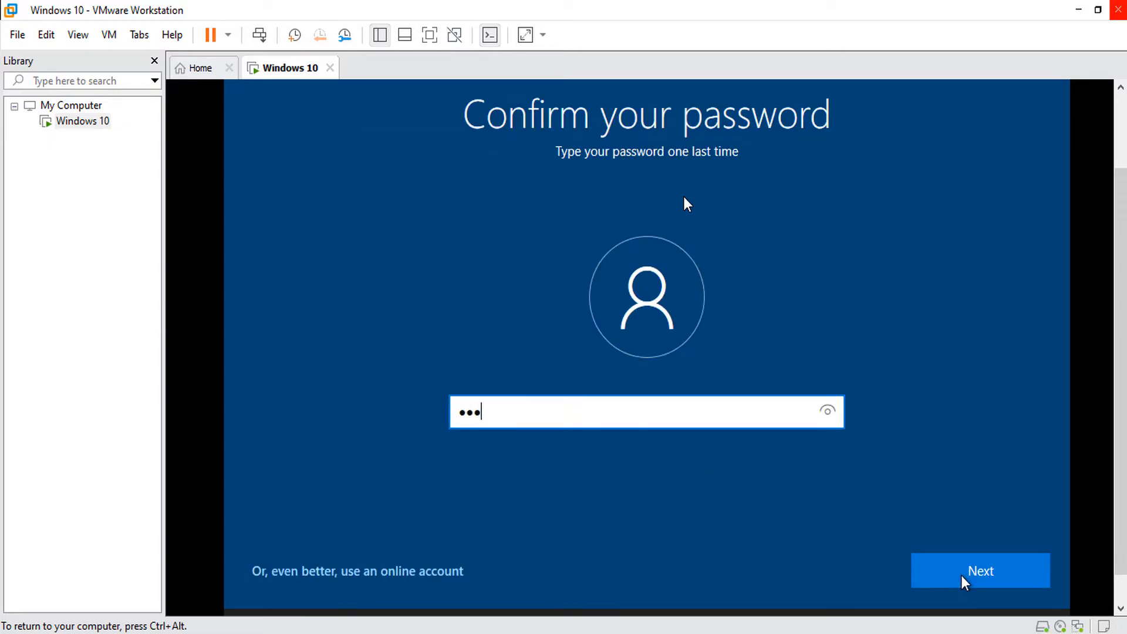
left_click(966, 578)
Set the first security question to the first pet's name and enter an answer.
left_click(654, 395)
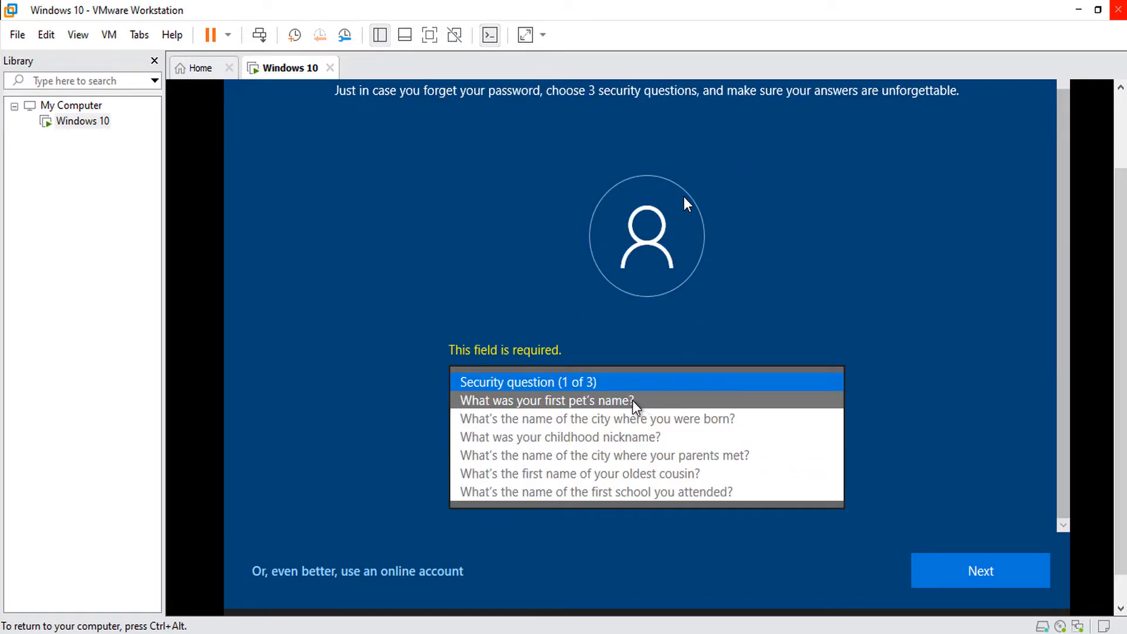
left_click(634, 405)
left_click(600, 467)
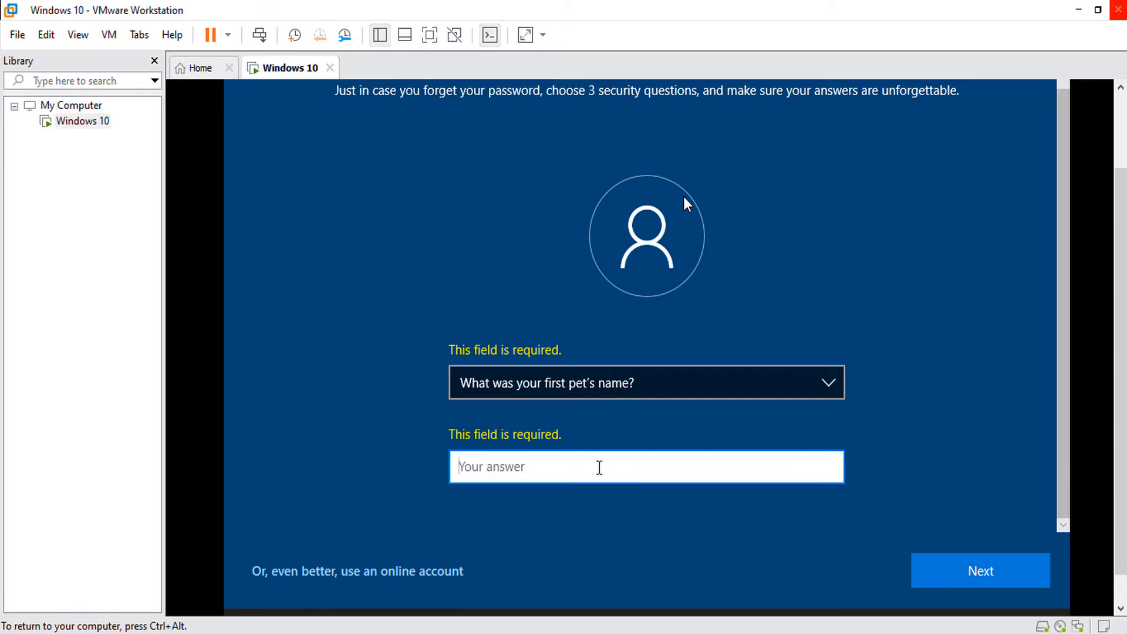
type("123")
left_click(939, 575)
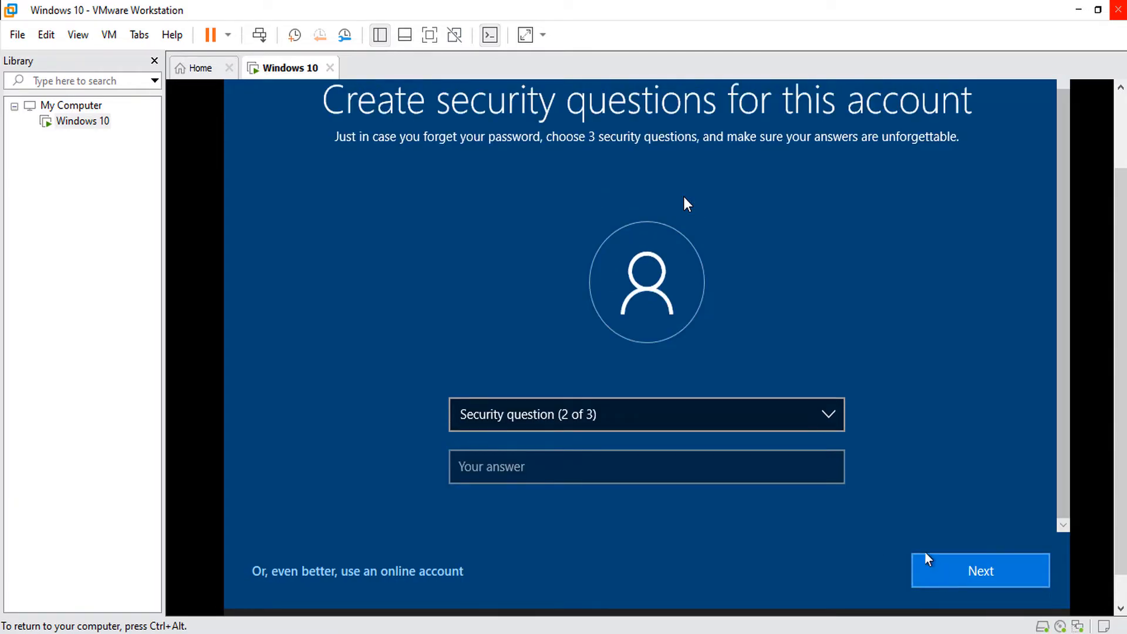
Add the city-of-birth and childhood-nickname security questions with answers and submit them.
left_click(708, 414)
left_click(635, 433)
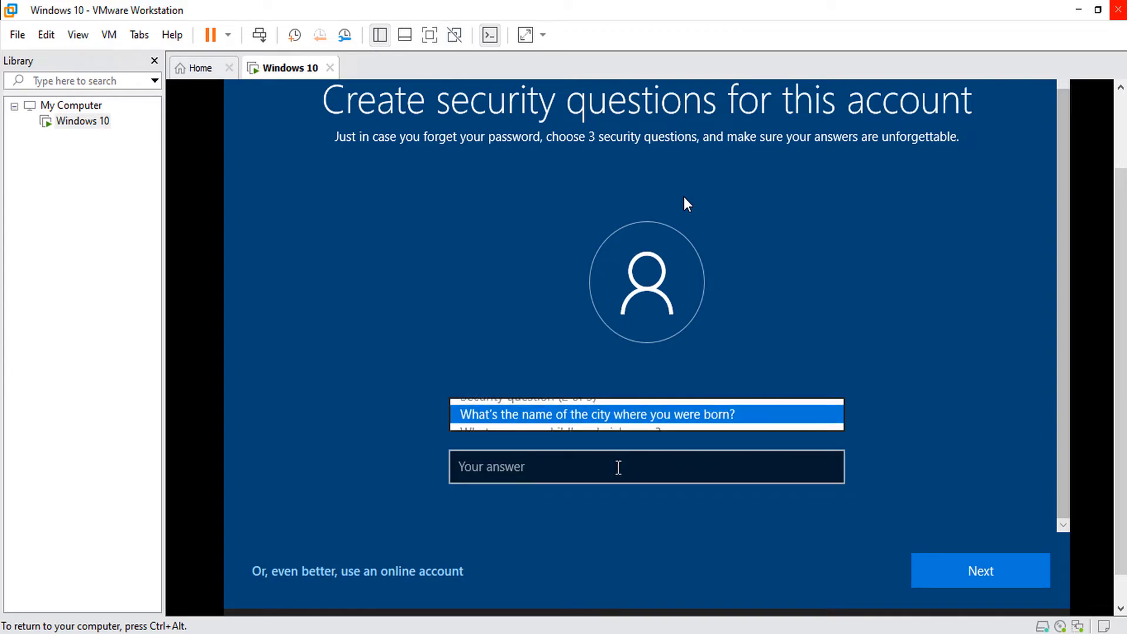
left_click(618, 467)
type("123")
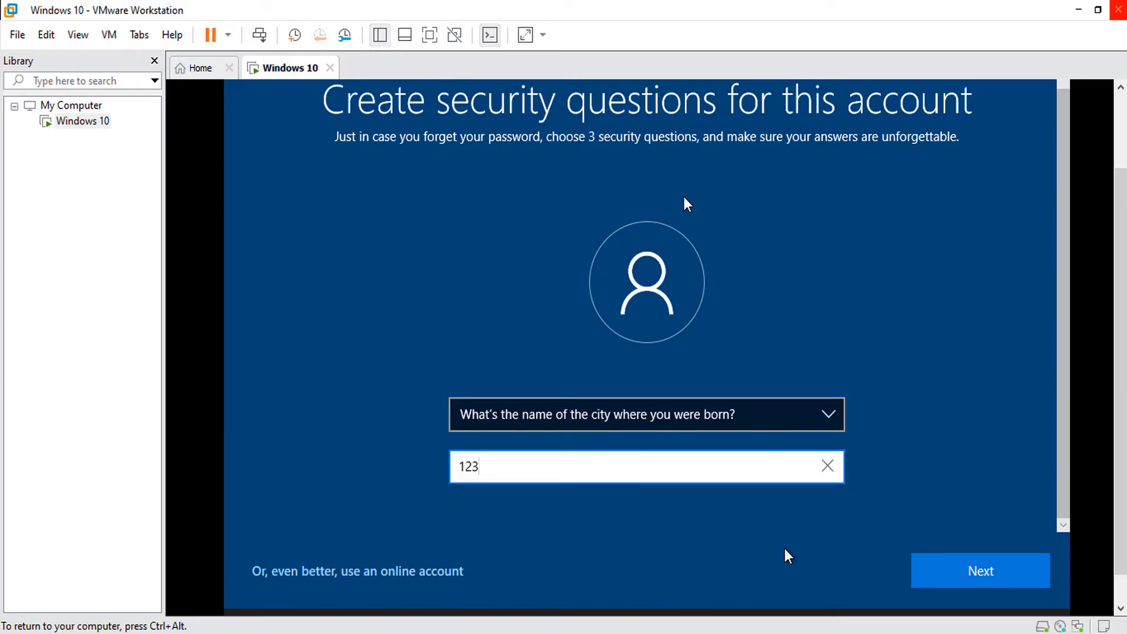
left_click(947, 568)
left_click(740, 414)
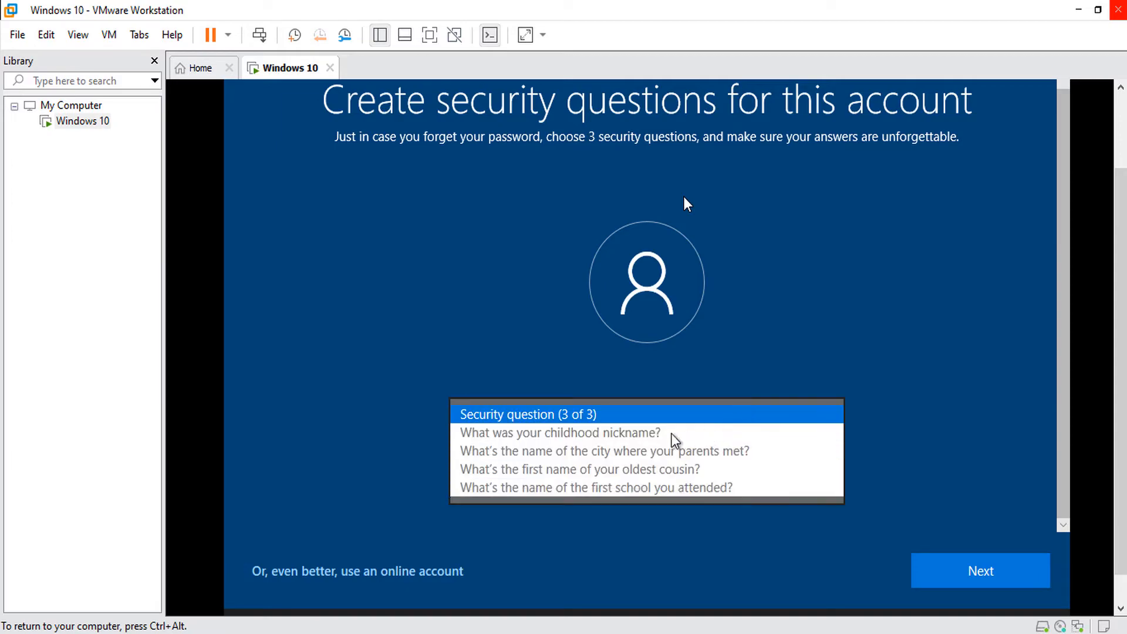
left_click(665, 432)
left_click(625, 465)
type("123")
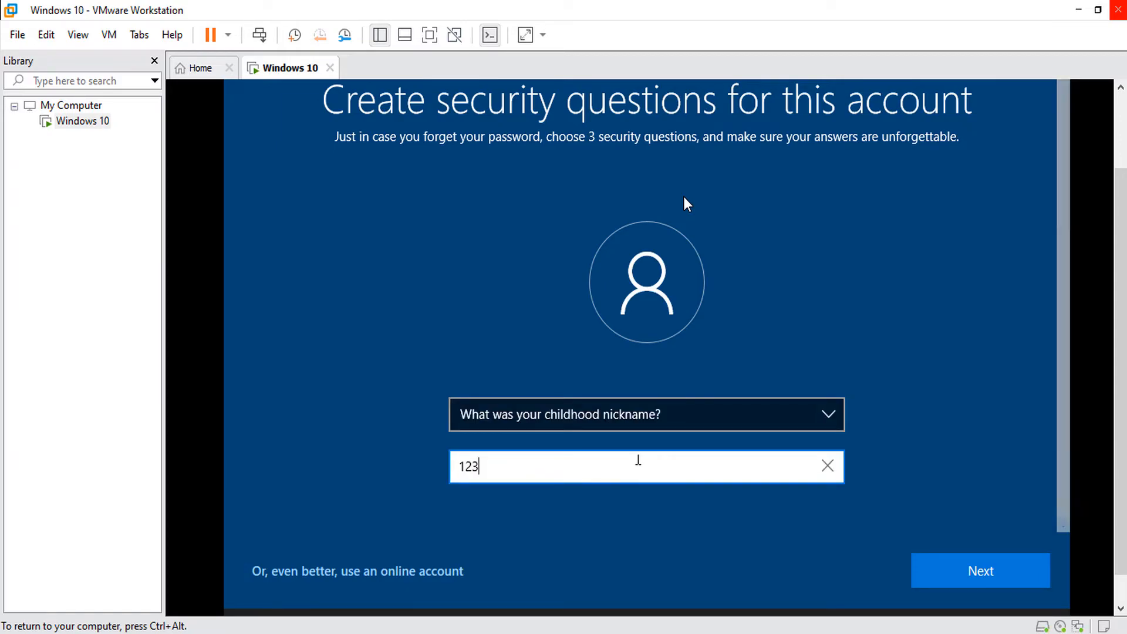
left_click(948, 571)
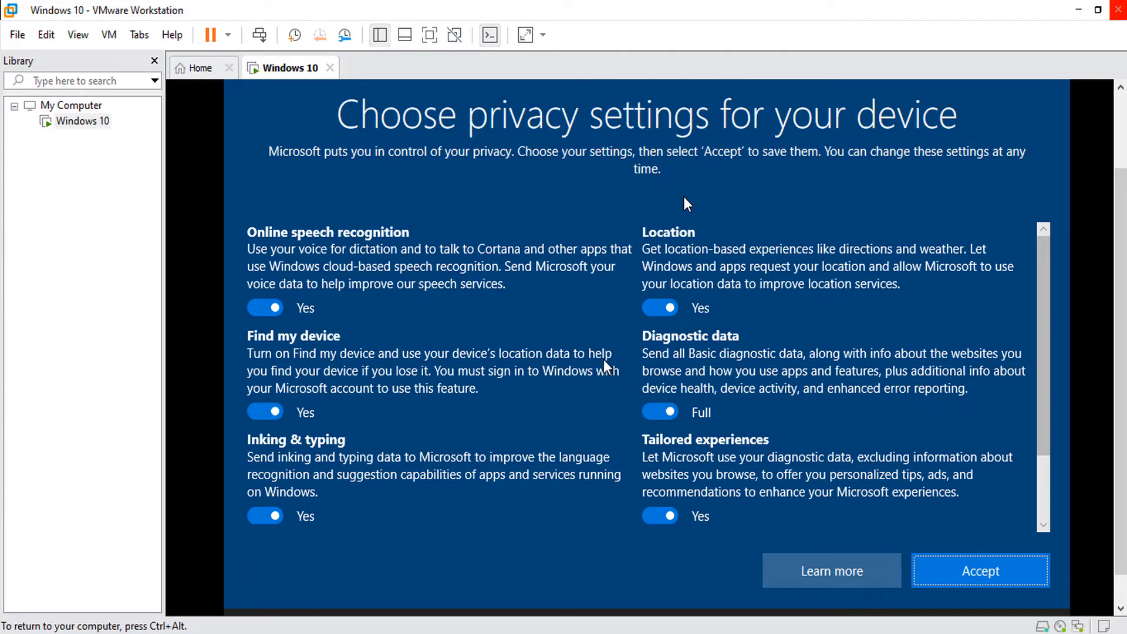
Turn off speech, location, Find my device, inking, tailored experiences, advertising ID; diagnostics Basic; accept.
left_click(264, 308)
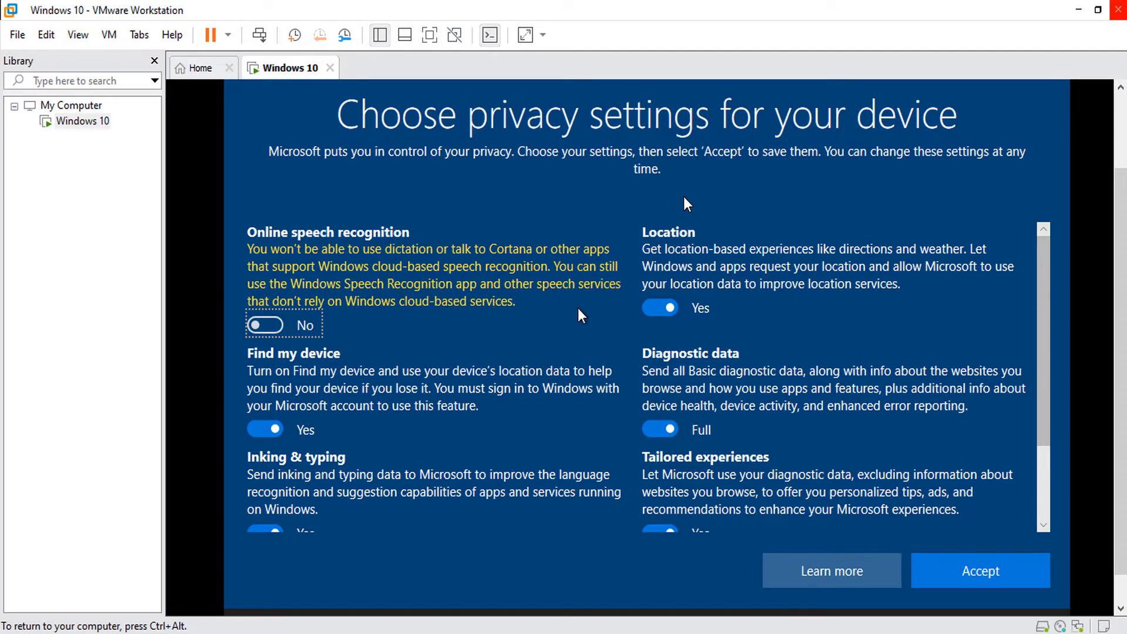
left_click(654, 311)
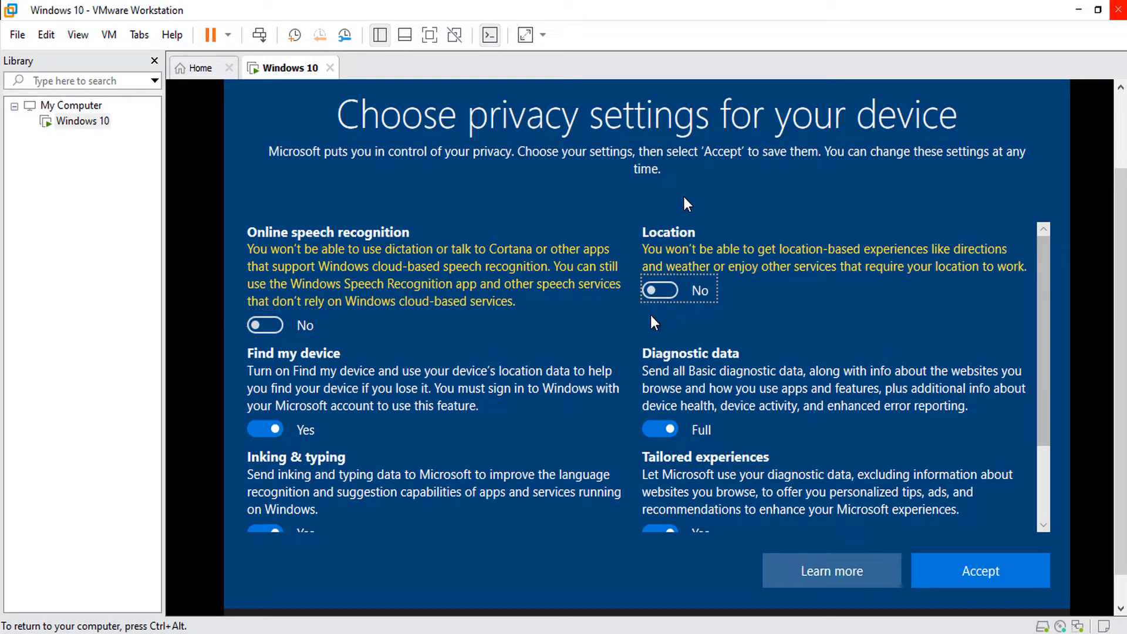
left_click(656, 430)
left_click(264, 429)
scroll(565, 382, "down", 2)
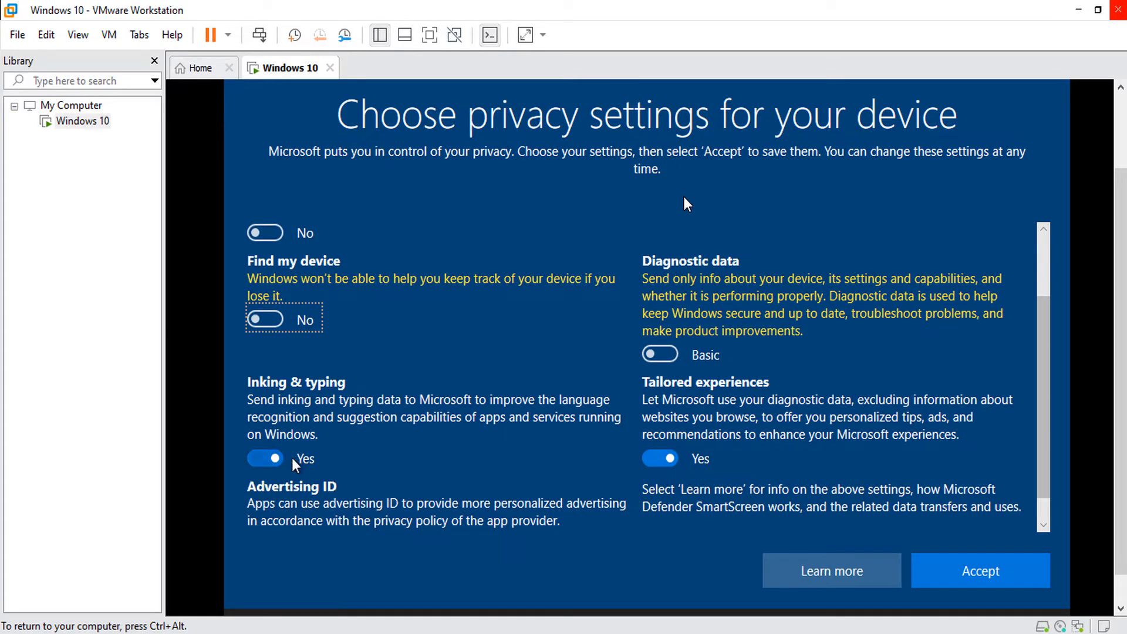
left_click(269, 461)
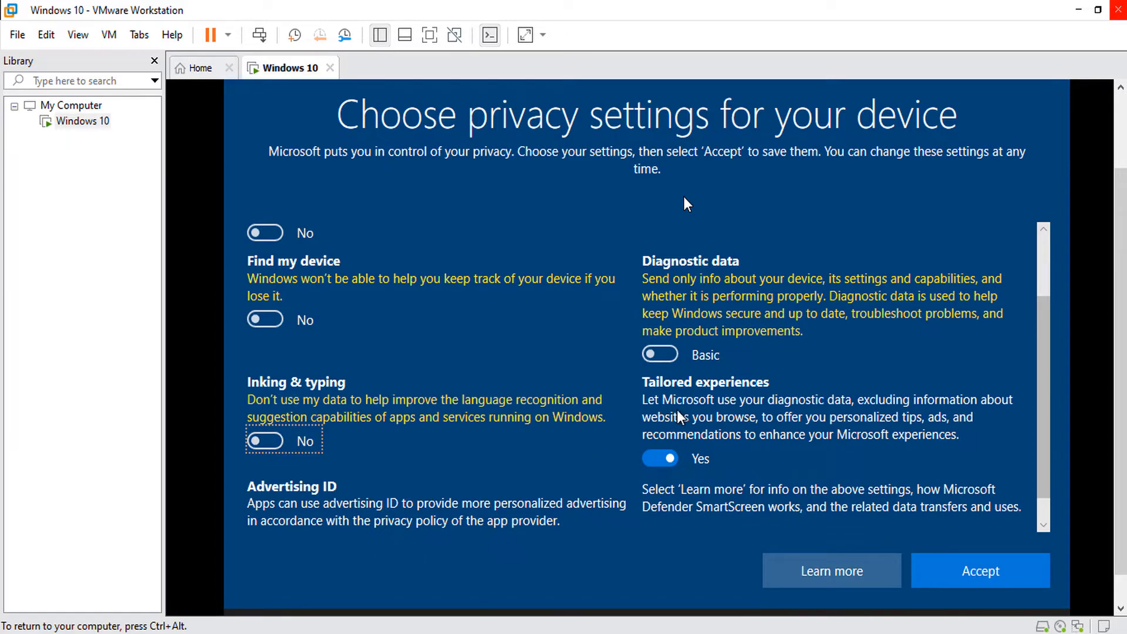
left_click(658, 459)
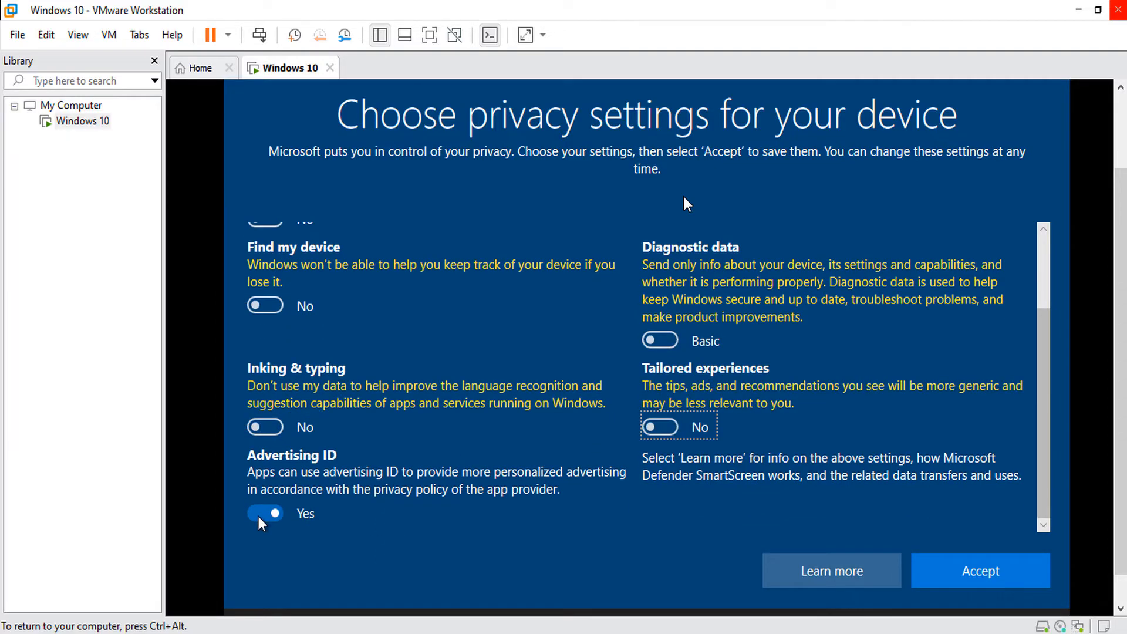
left_click(262, 516)
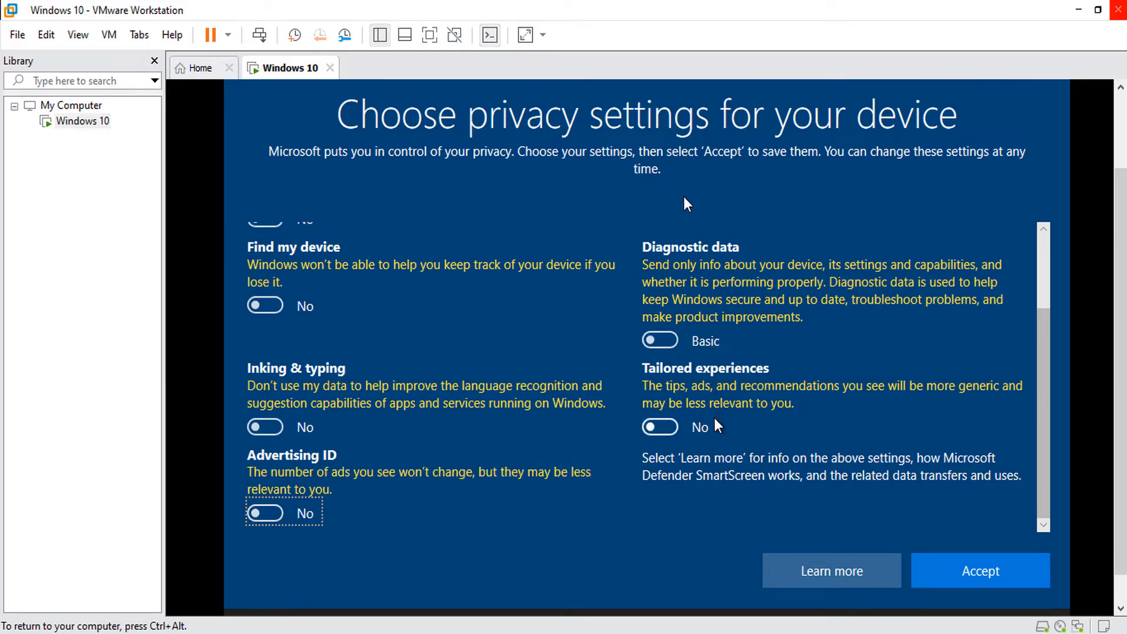
left_click(973, 569)
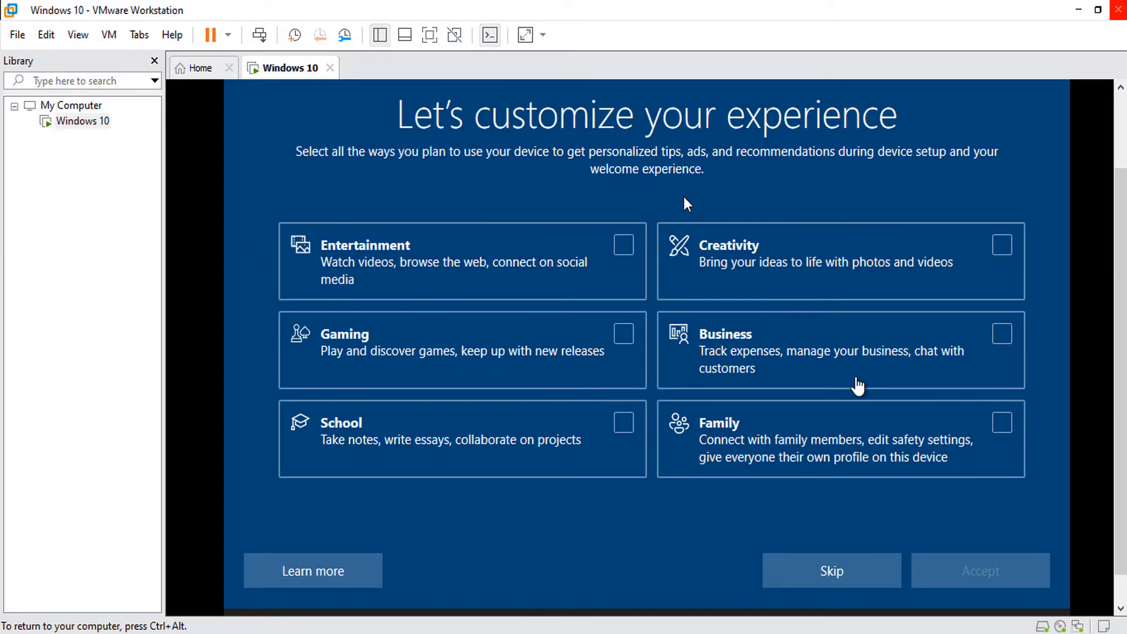
Skip device customization, decline activity history, and choose Not now for Cortana.
left_click(825, 573)
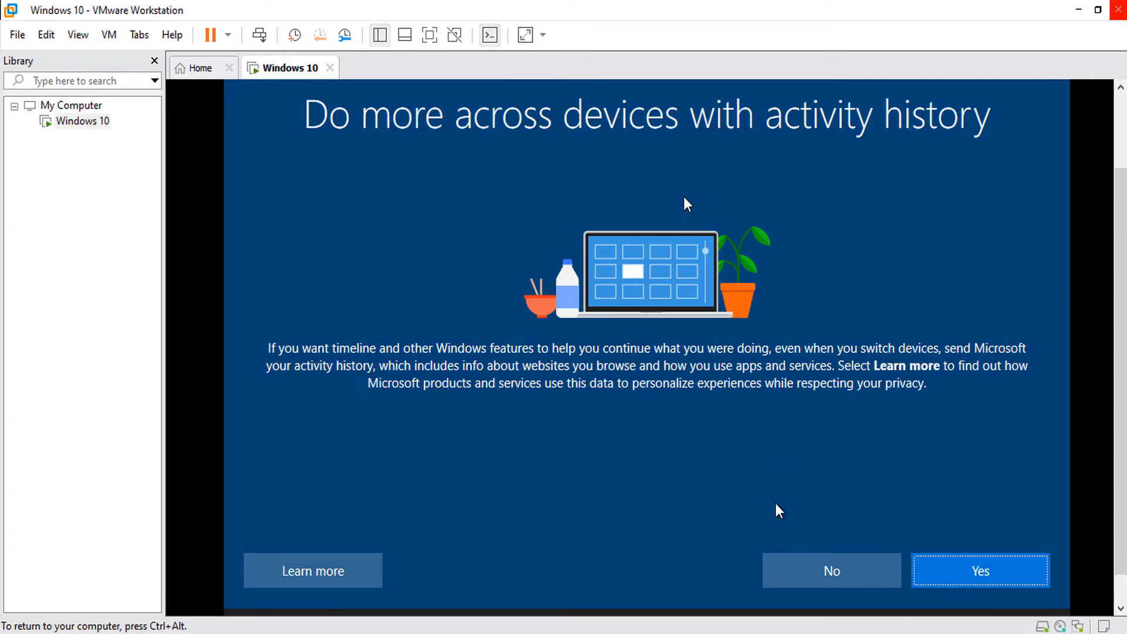
left_click(825, 569)
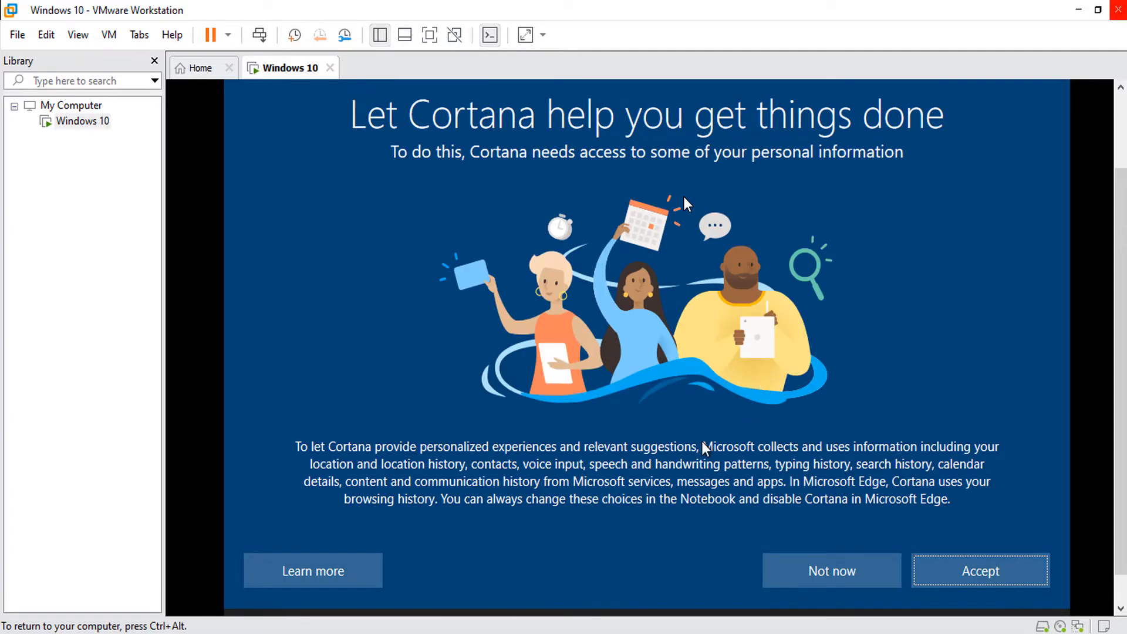
left_click(832, 573)
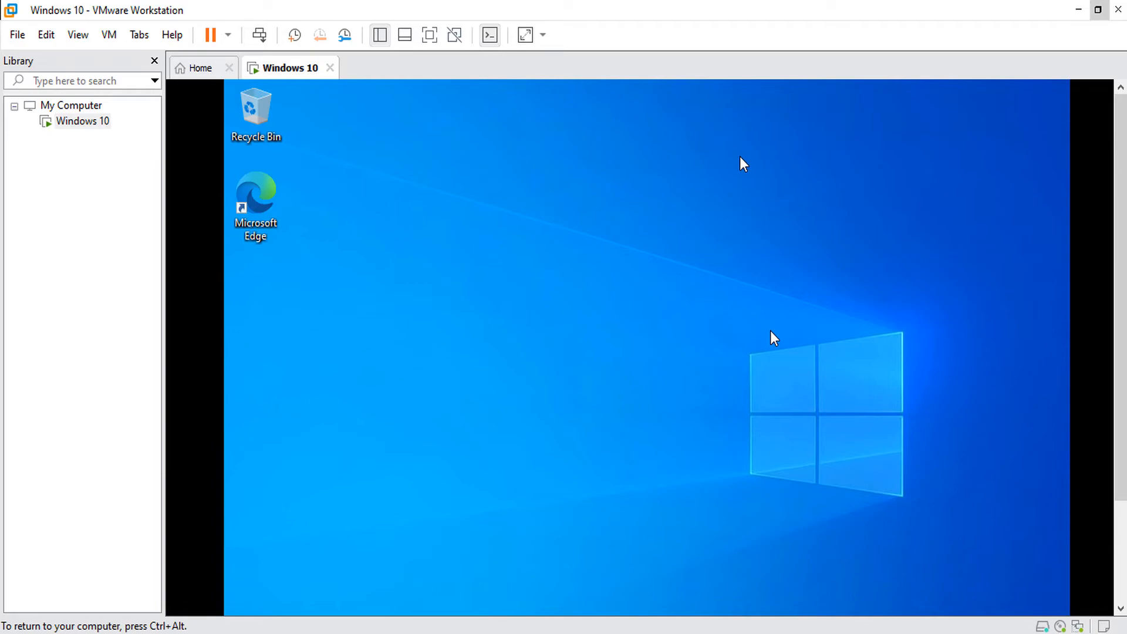
Restore the VMware window from maximized, then shrink and reposition it on screen.
key("ctrl+alt")
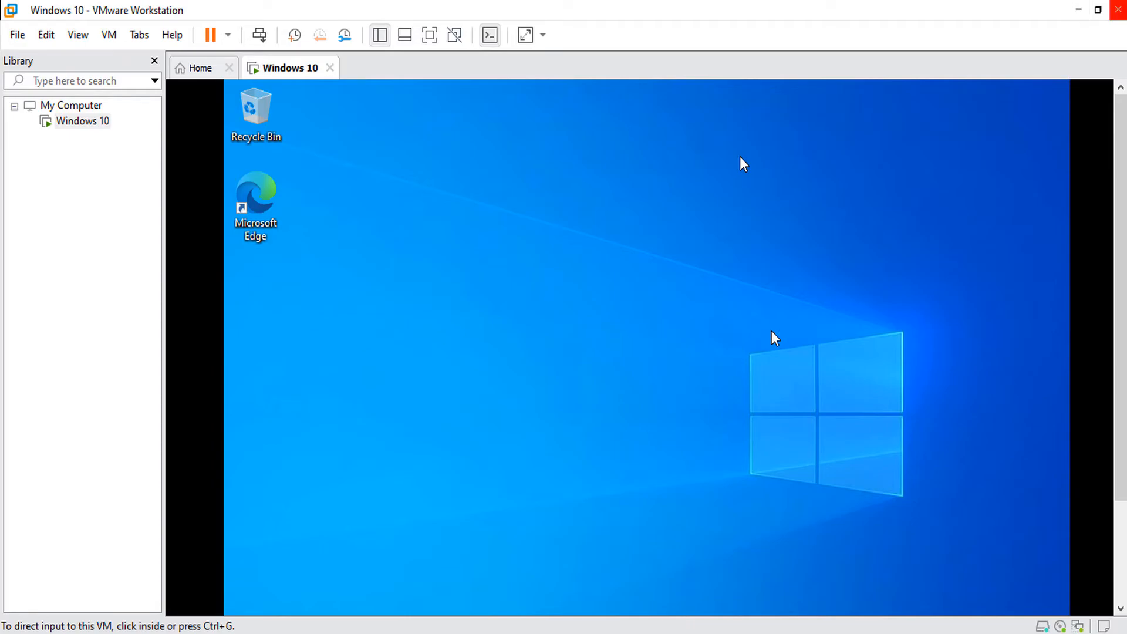
left_click(1098, 10)
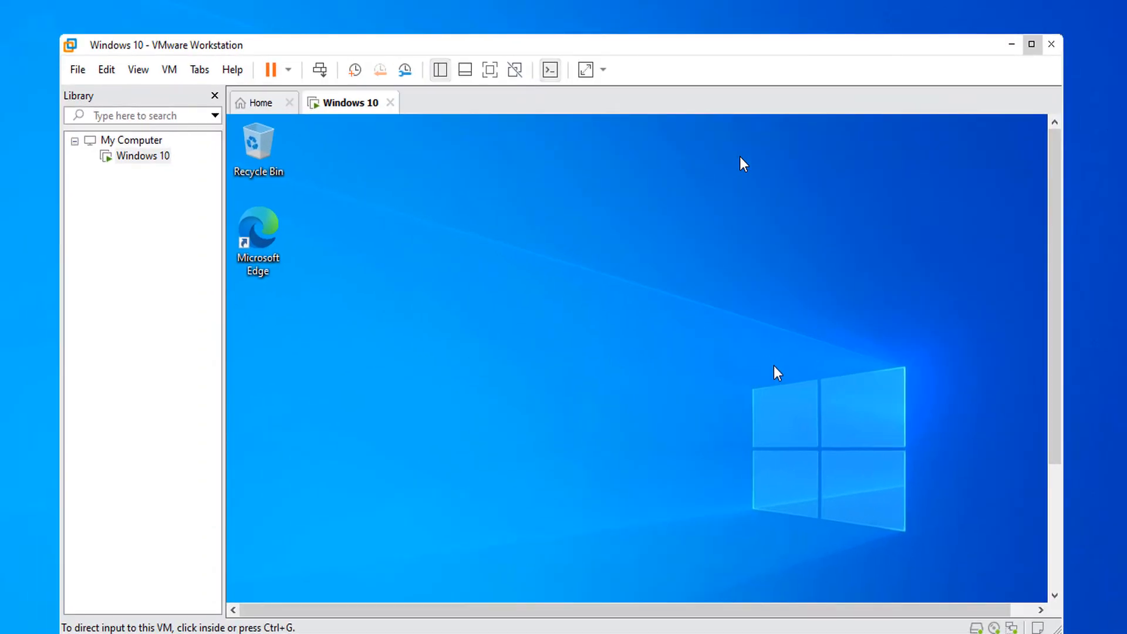
left_click_drag(880, 45, 862, 11)
mouse_move(1045, 603)
left_mouse_down()
mouse_move(818, 445)
mouse_move(946, 556)
left_mouse_up()
mouse_move(733, 530)
left_mouse_down()
mouse_move(834, 530)
mouse_move(734, 530)
left_mouse_up()
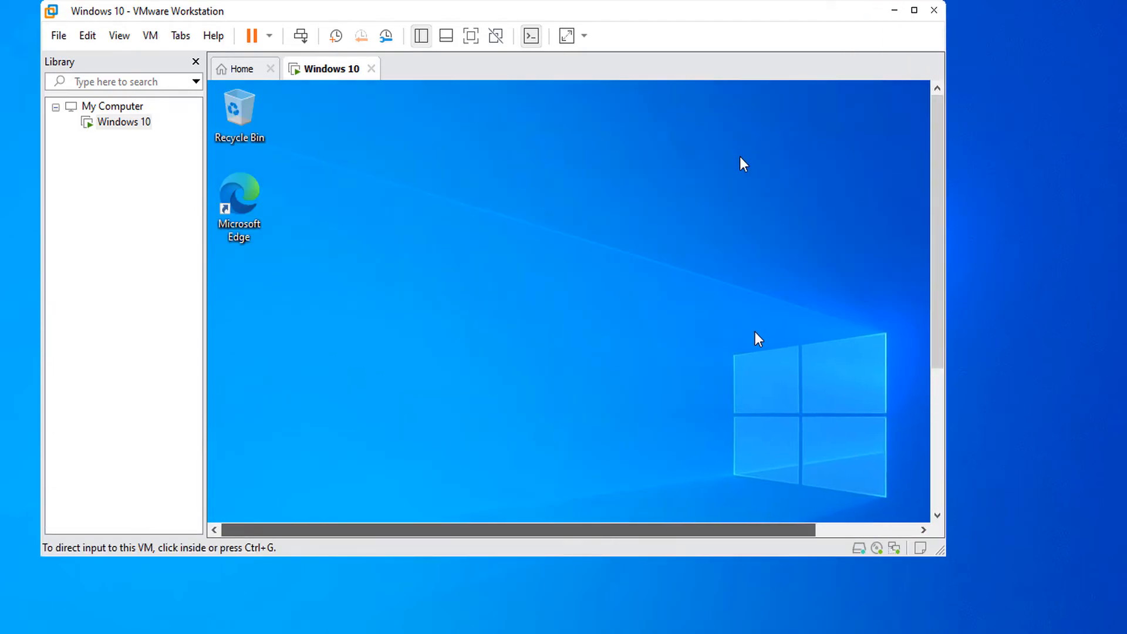
mouse_move(938, 232)
left_mouse_down()
mouse_move(937, 371)
mouse_move(937, 232)
left_mouse_up()
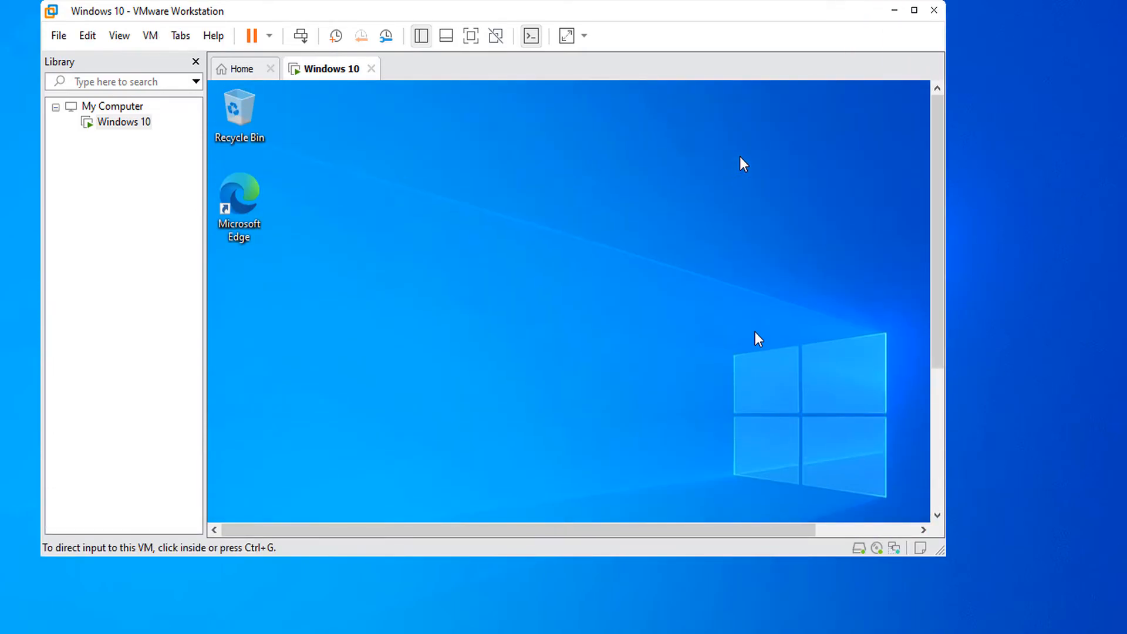
left_click_drag(822, 11, 899, 50)
Choose Install VMware Tools from the VM menu.
left_click(228, 75)
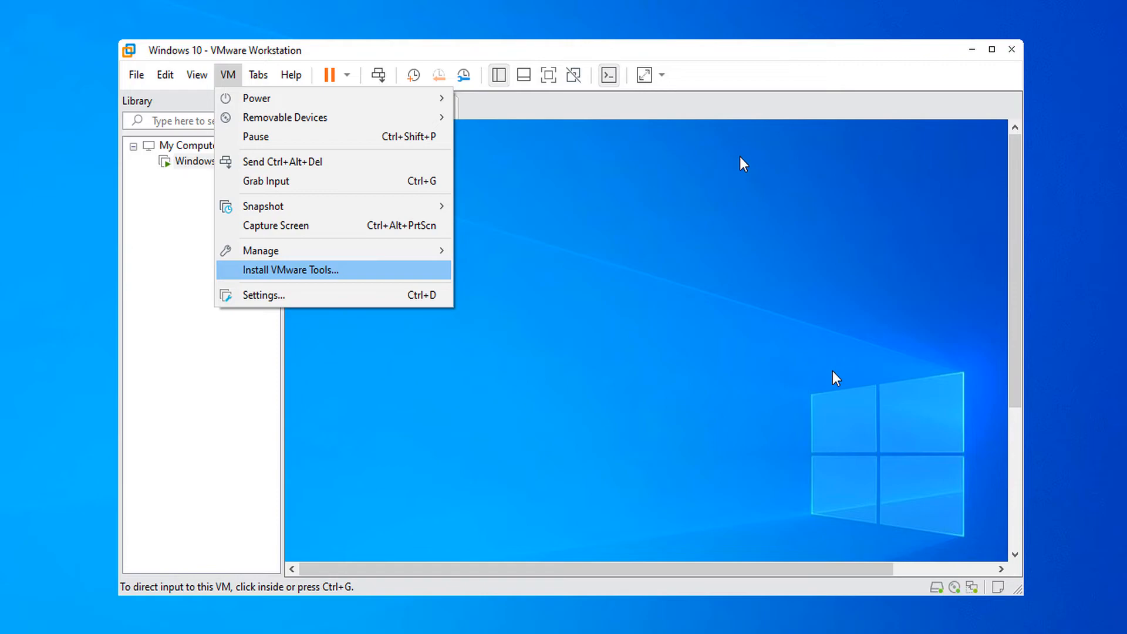
key("Escape")
mouse_move(1021, 593)
left_mouse_down()
mouse_move(1032, 576)
mouse_move(904, 471)
mouse_move(951, 613)
mouse_move(951, 507)
mouse_move(680, 384)
mouse_move(773, 529)
left_mouse_up()
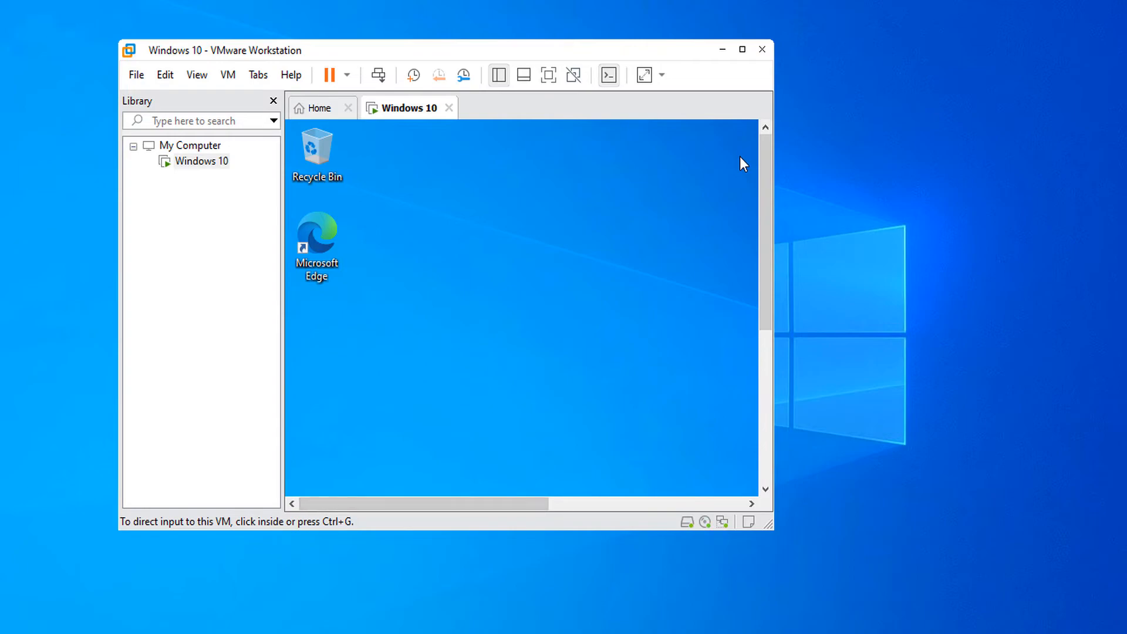
left_click(228, 75)
left_click(290, 269)
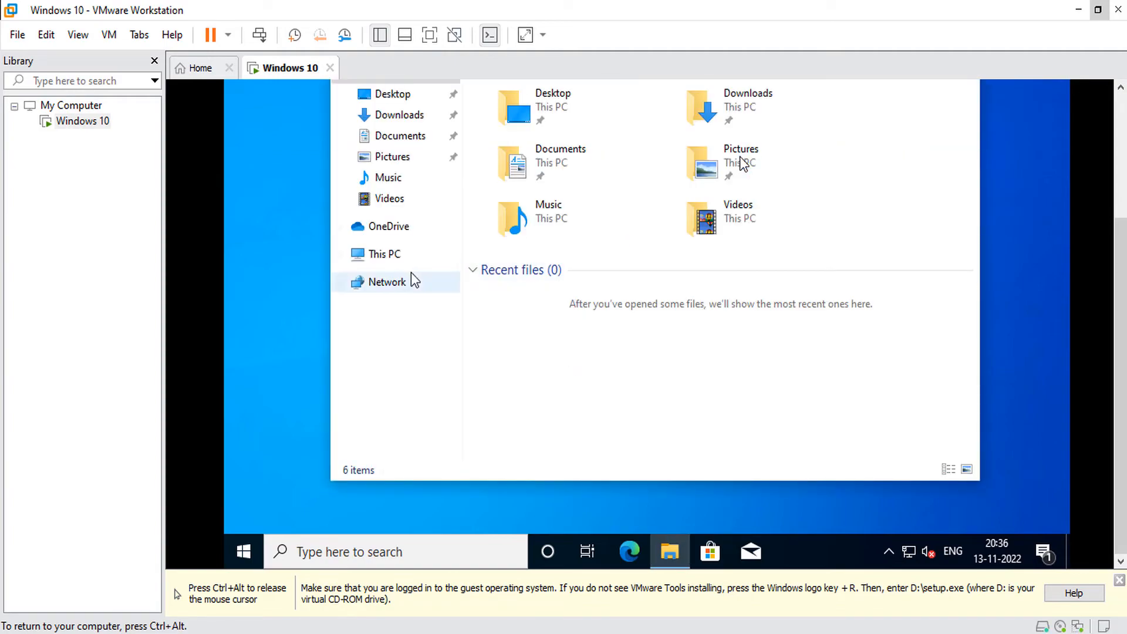
Run the VMware Tools installer from DVD Drive (D:) under This PC.
left_click(382, 255)
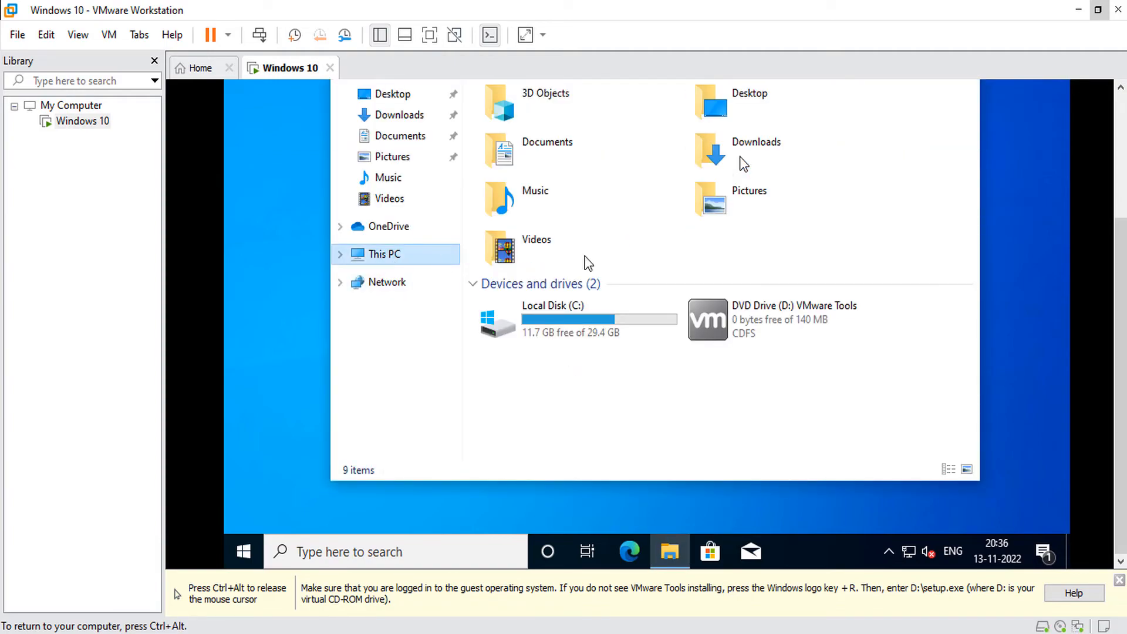
left_click(736, 316)
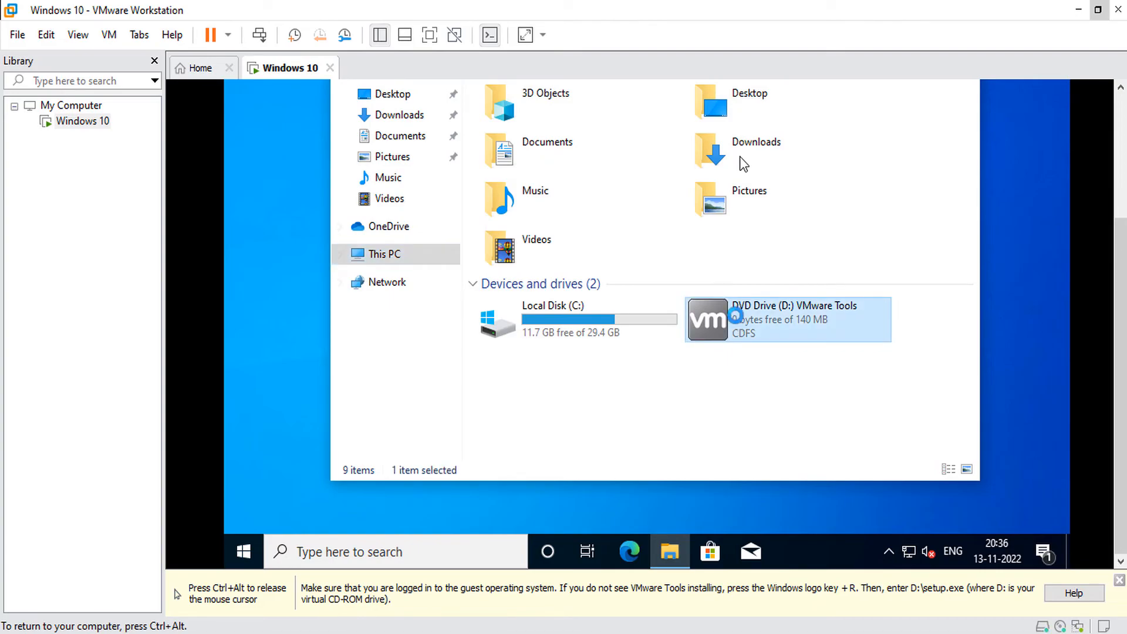
right_click(735, 316)
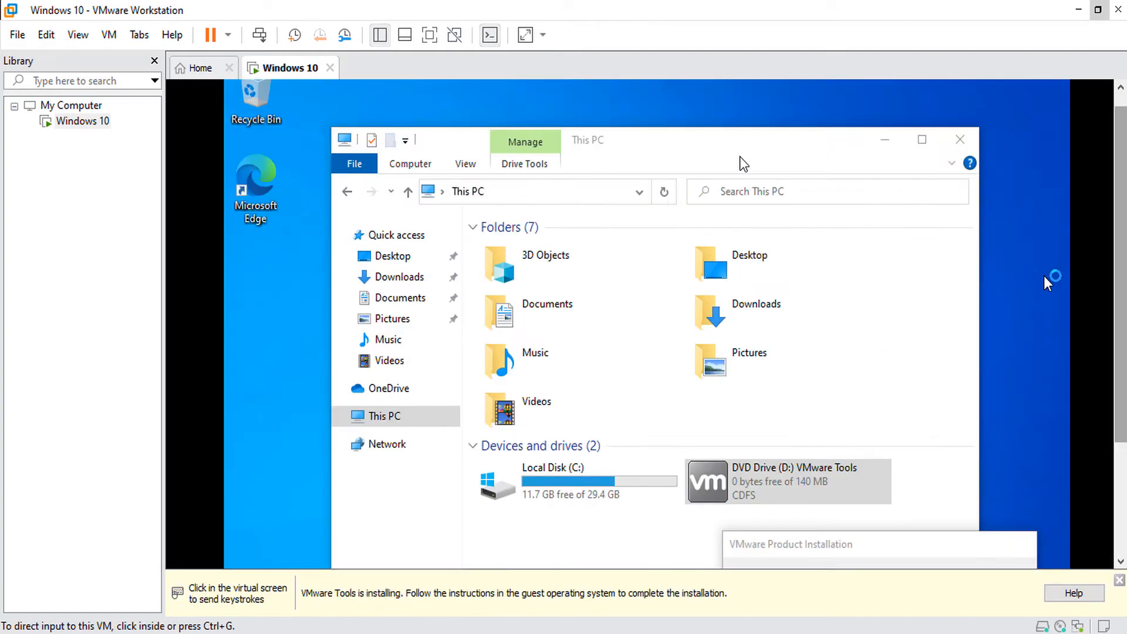
left_click_drag(1121, 258, 1121, 371)
left_click(1043, 114)
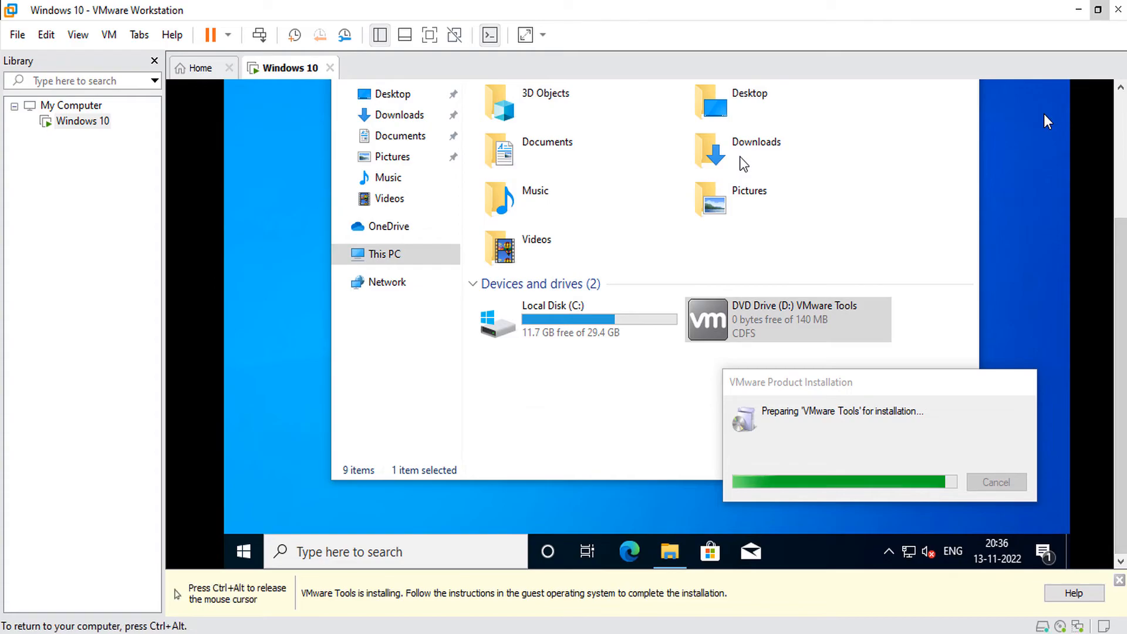
left_click(818, 383)
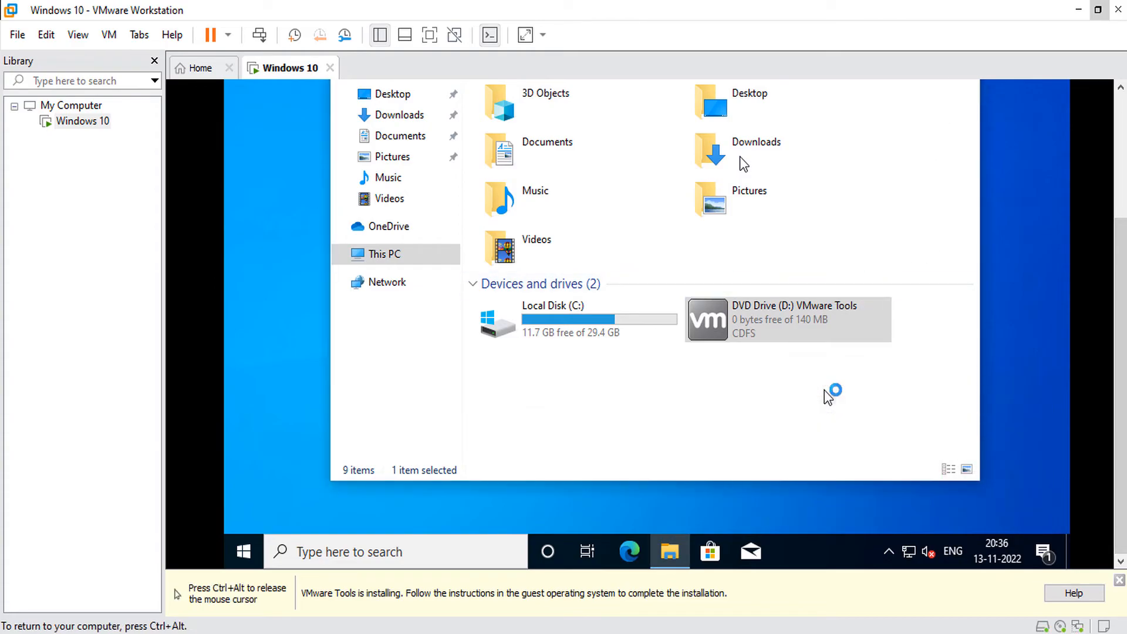
left_click(824, 391)
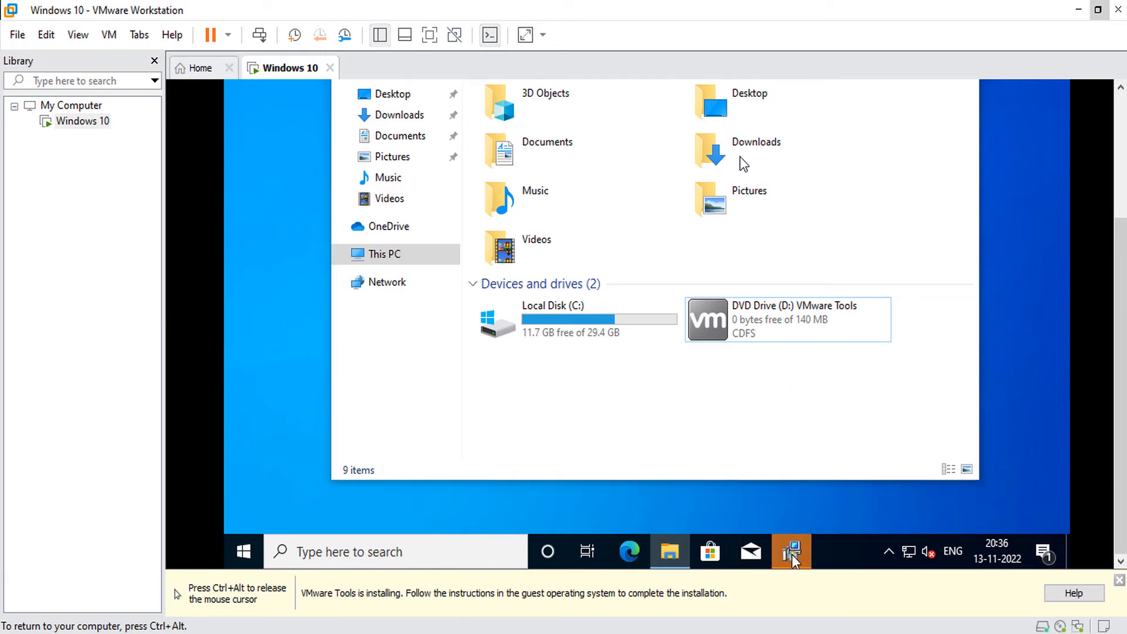
Complete the VMware Tools wizard with Typical setup, finish, and restart the guest.
left_click(791, 552)
left_click(734, 362)
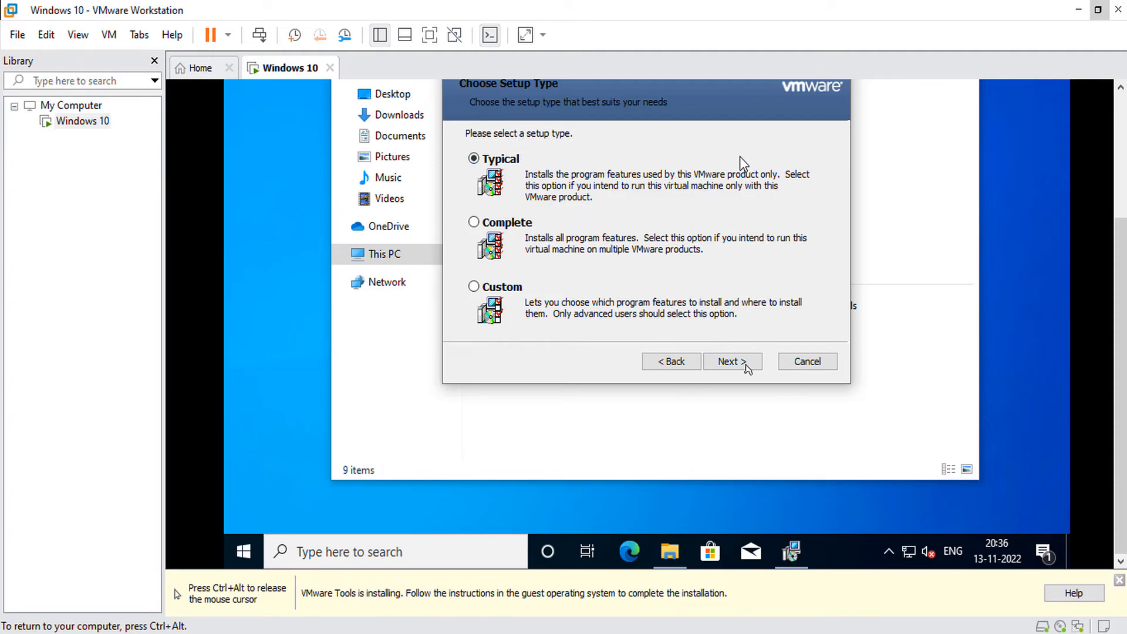
left_click(731, 361)
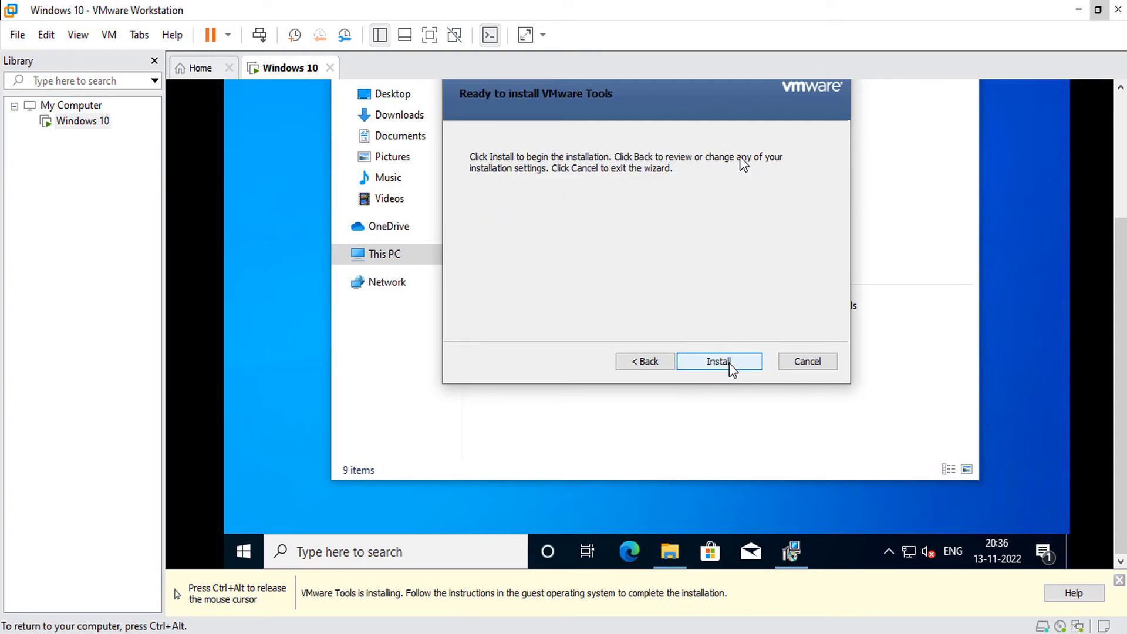
left_click(729, 361)
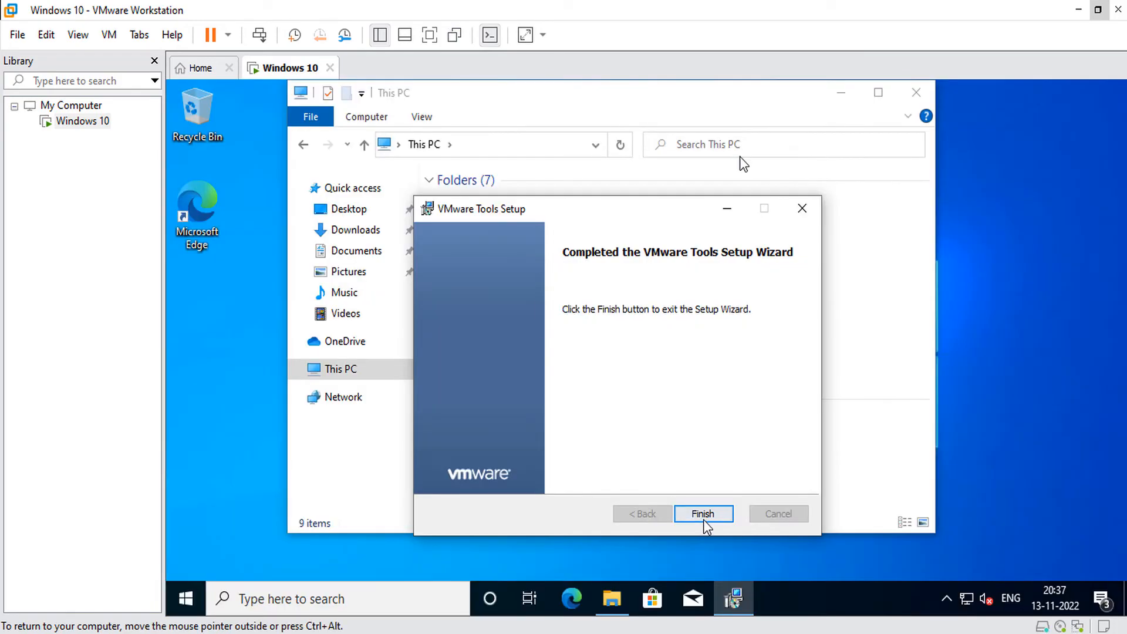
left_click(704, 515)
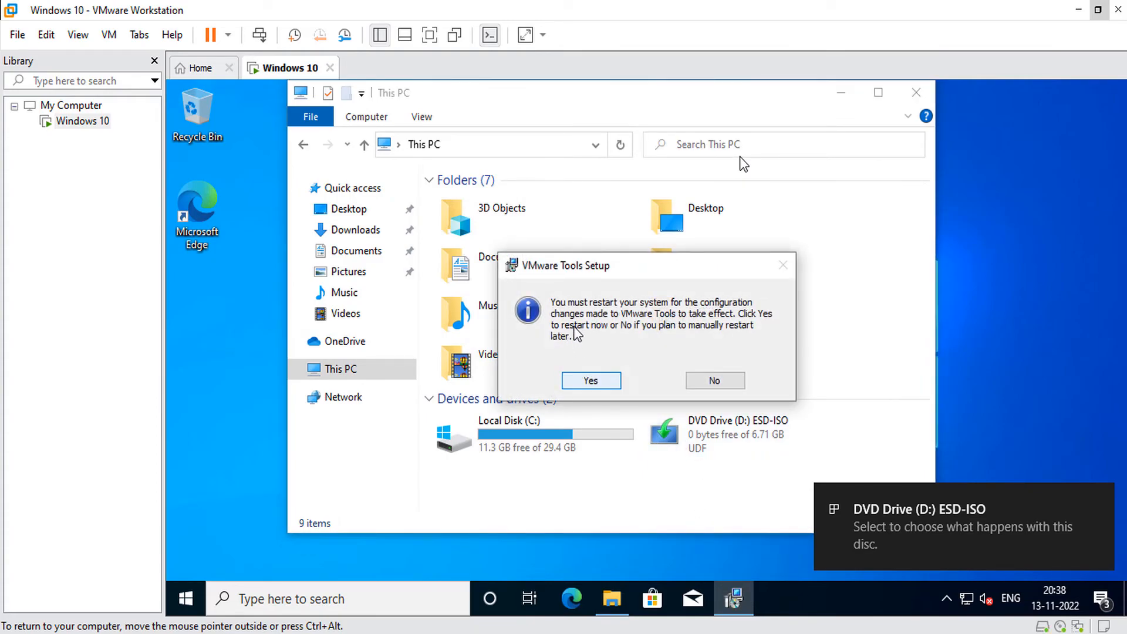
left_click(593, 381)
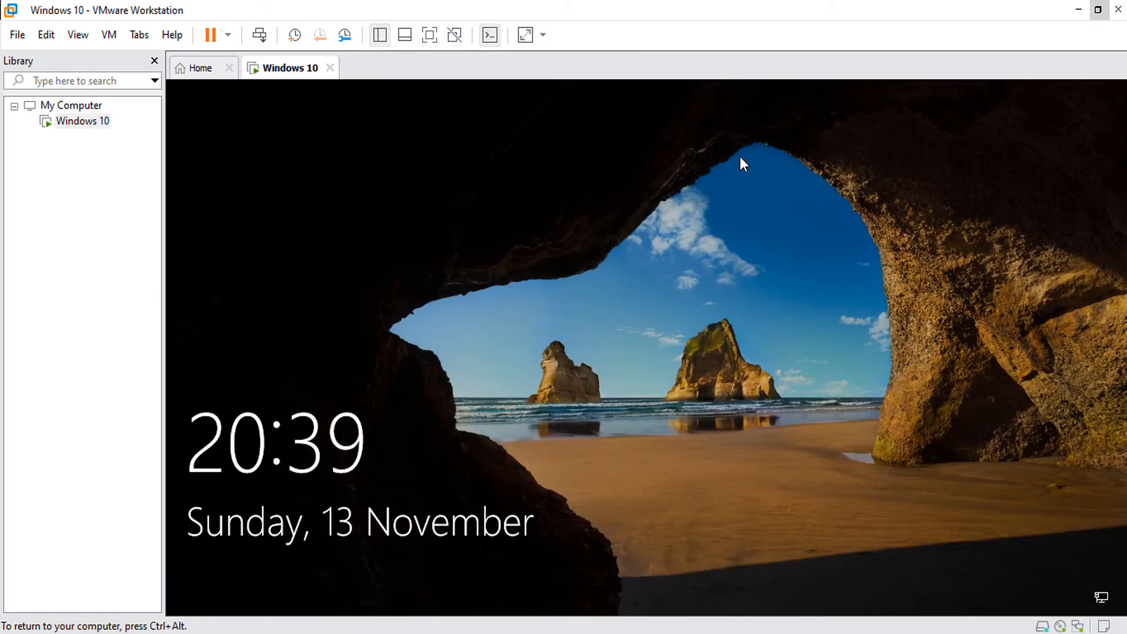
Restore the VMware window and resize it so the guest display refits.
key("ctrl+alt")
left_click(1097, 10)
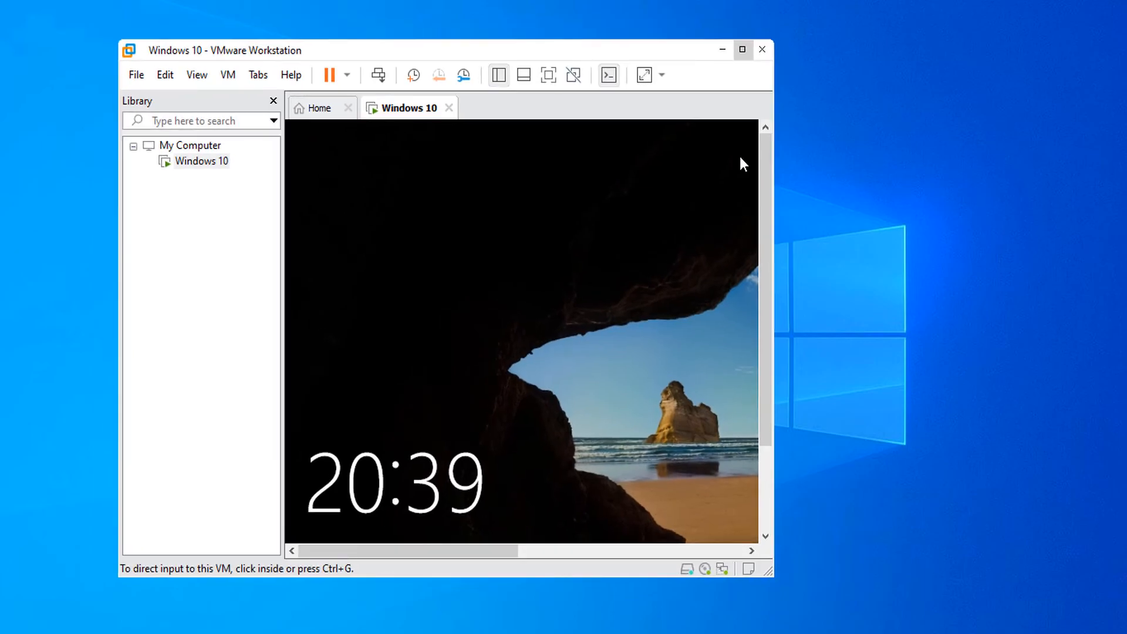
left_click_drag(772, 576, 918, 615)
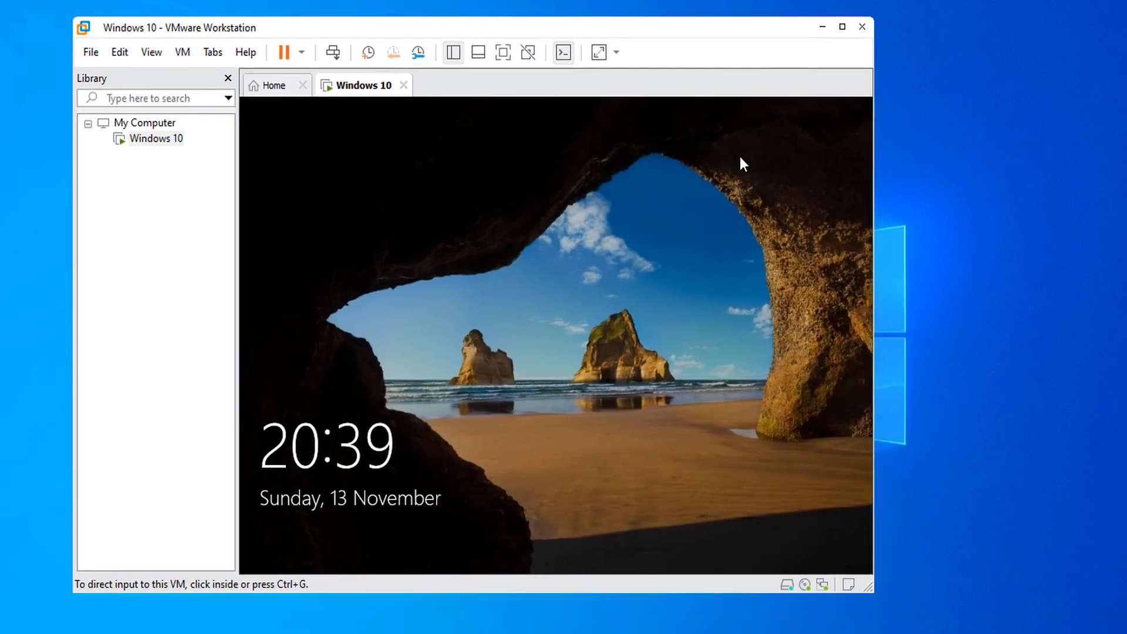
left_click(741, 159)
key("ctrl+alt")
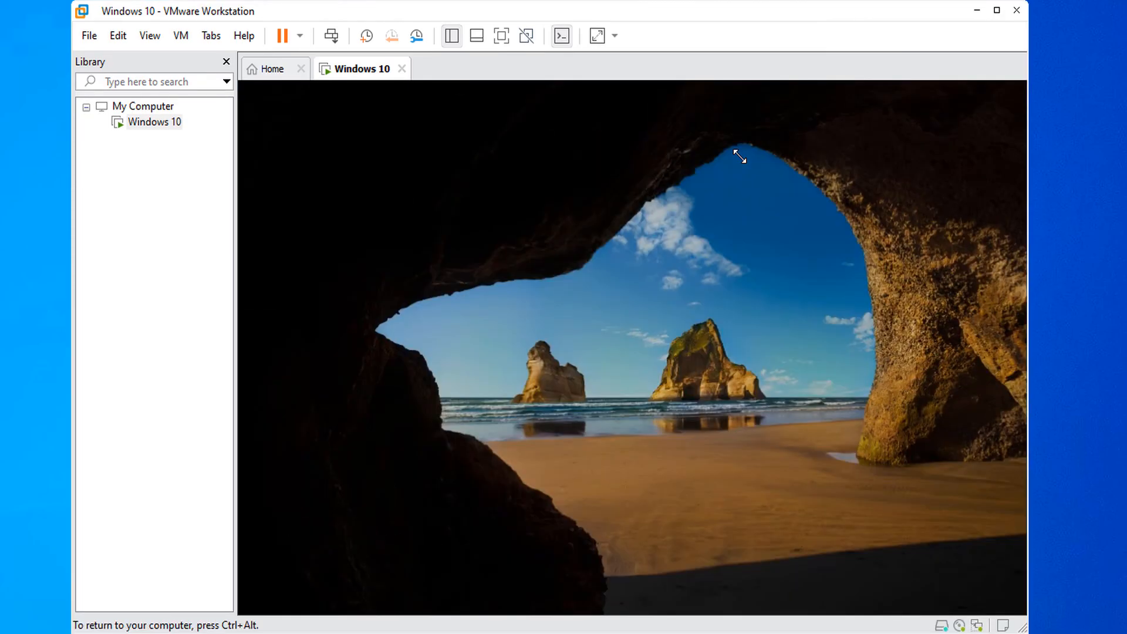
Dismiss the lock screen and sign in with the account password.
left_click(331, 35)
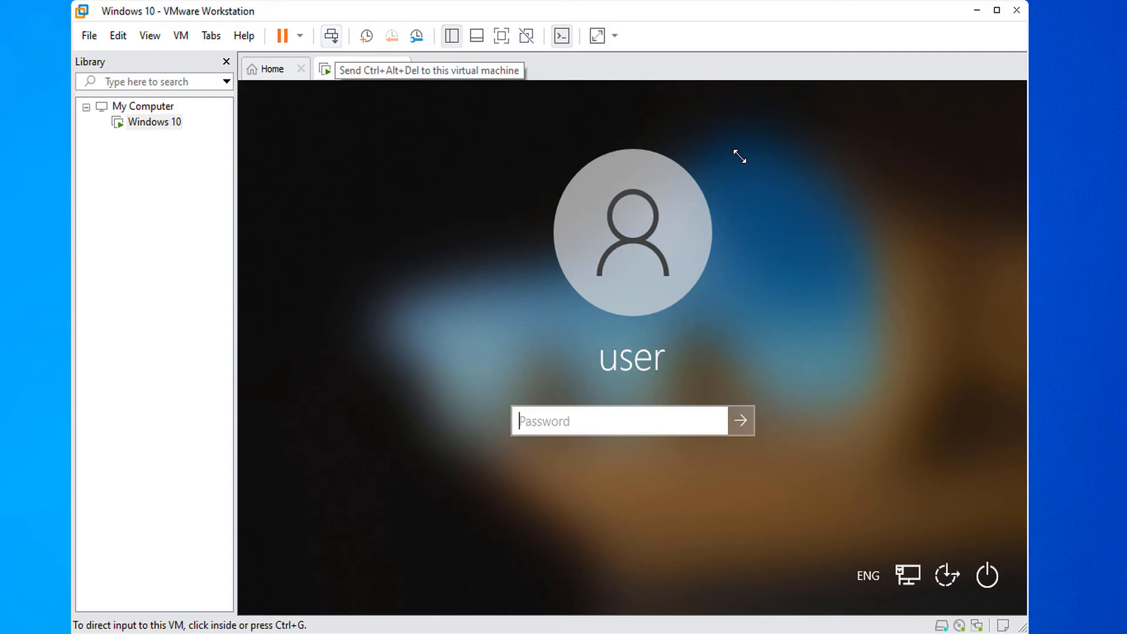
left_click(740, 156)
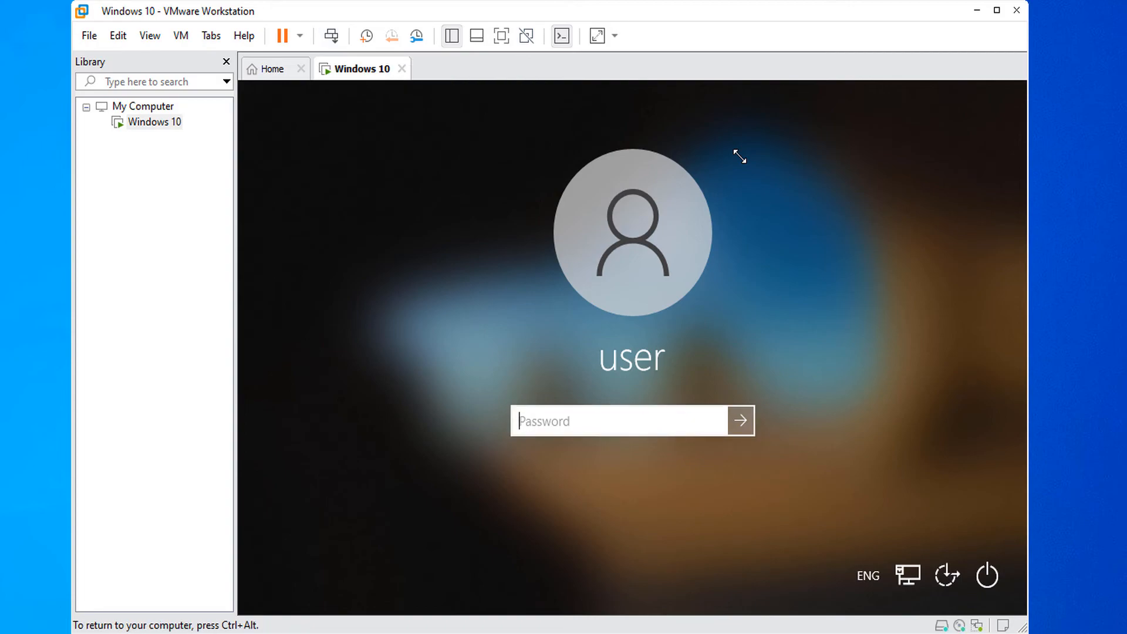
type("123")
key("Return")
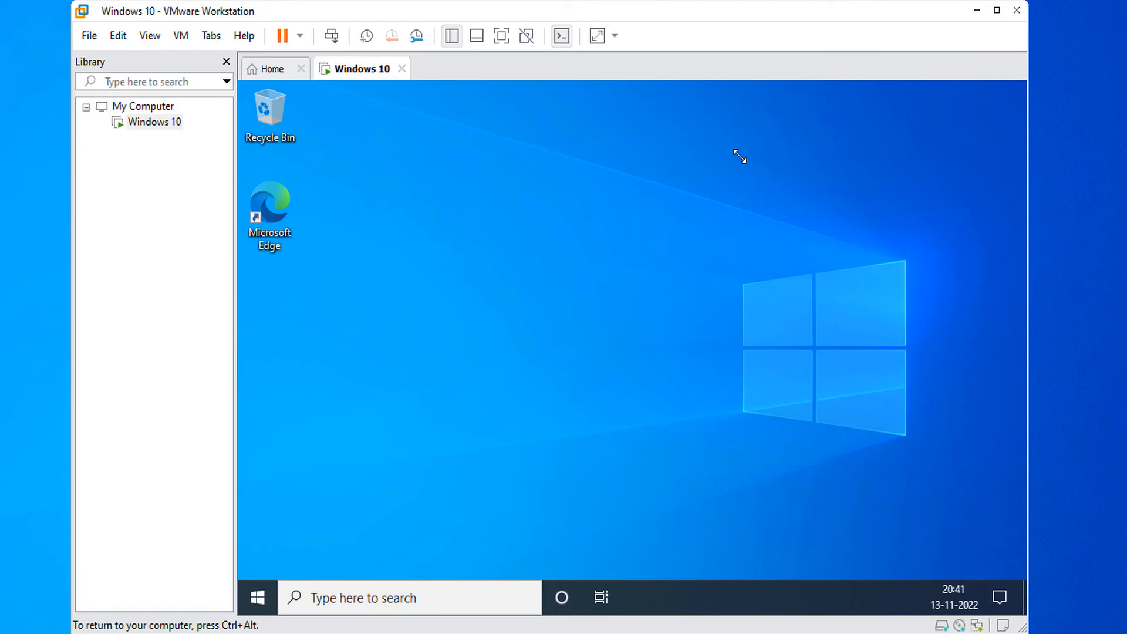
key("ctrl+alt")
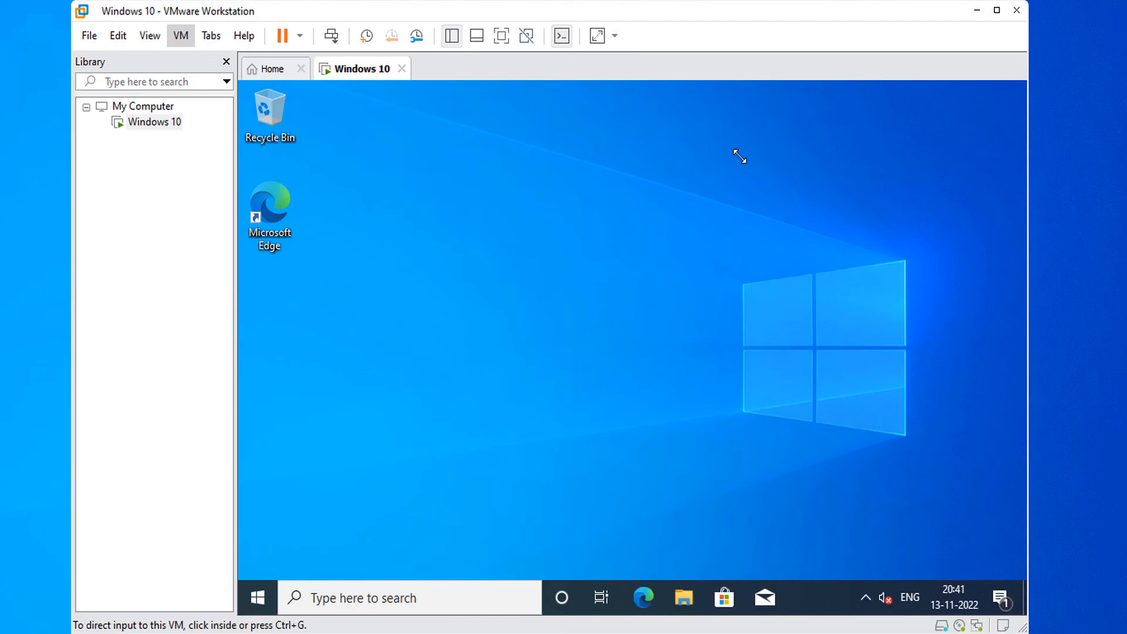
Open the Windows 10 VM's Settings on the Options tab, showing name and working directory D:\VM\Windows 10.
left_click(180, 36)
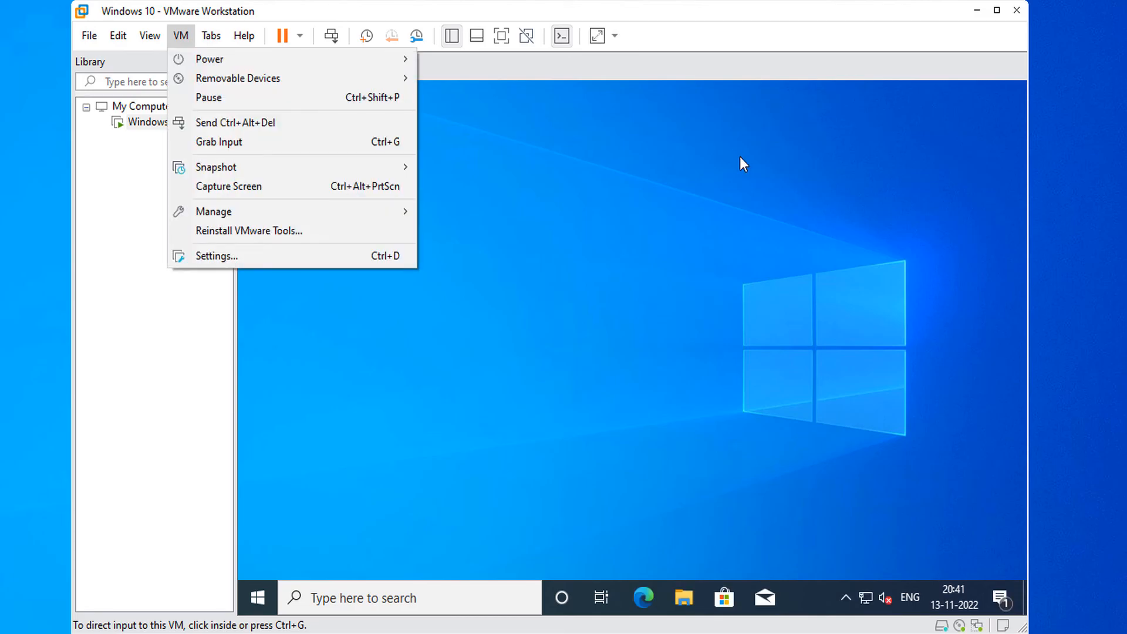
left_click(217, 256)
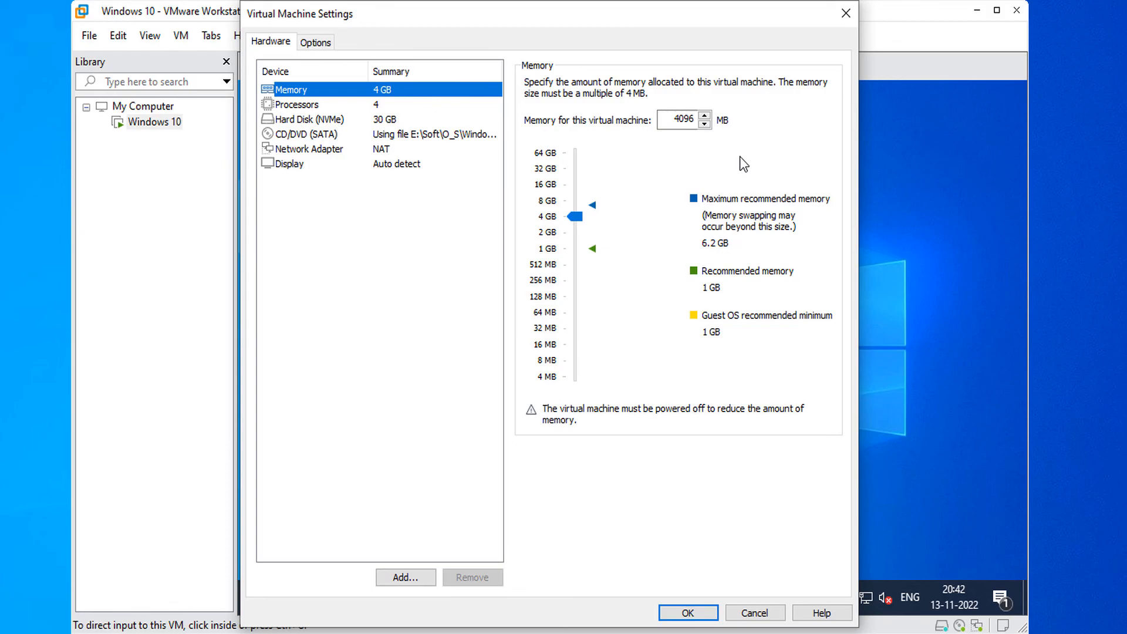
key("ctrl+Tab")
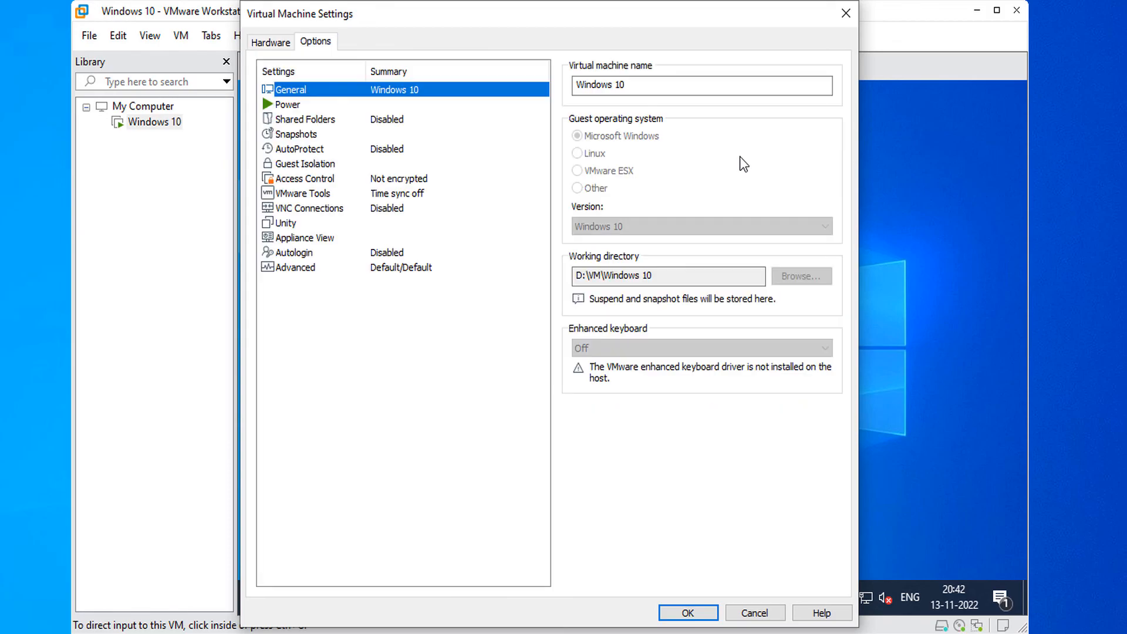